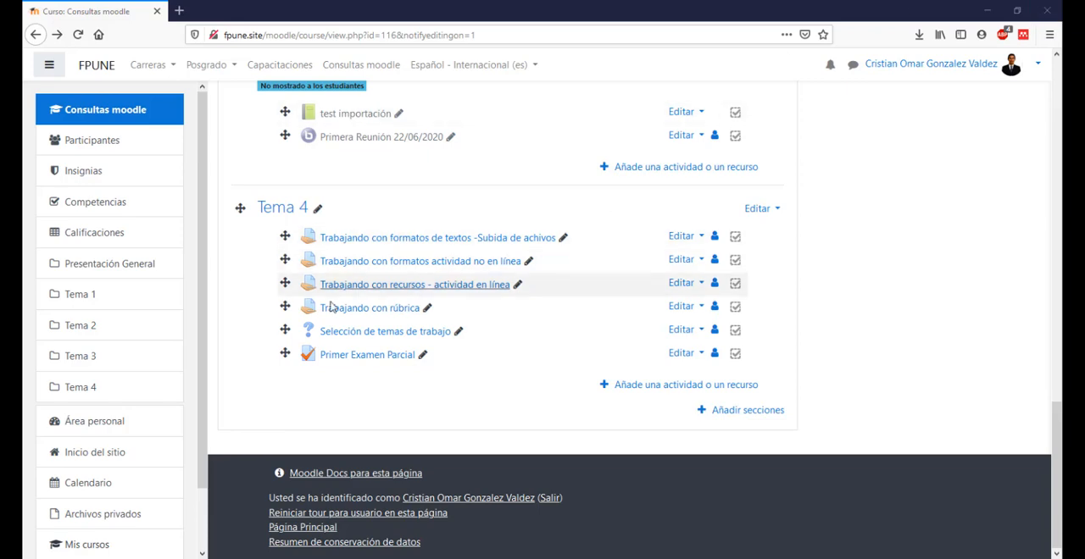
# Step: Open the Primer Examen Parcial quiz in Tema 4 for editing its questions
pyautogui.click(366, 356)
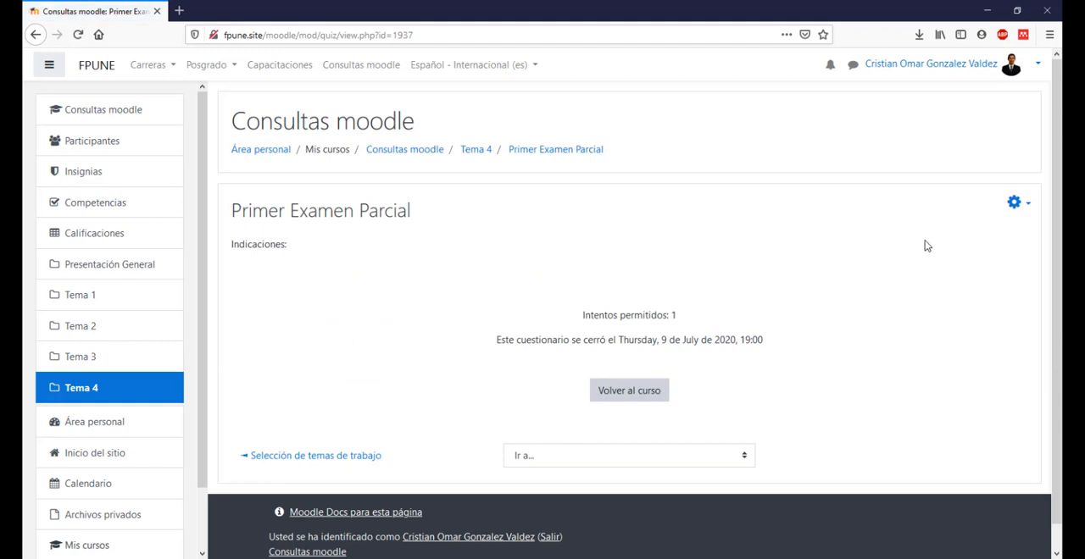
pyautogui.click(1017, 207)
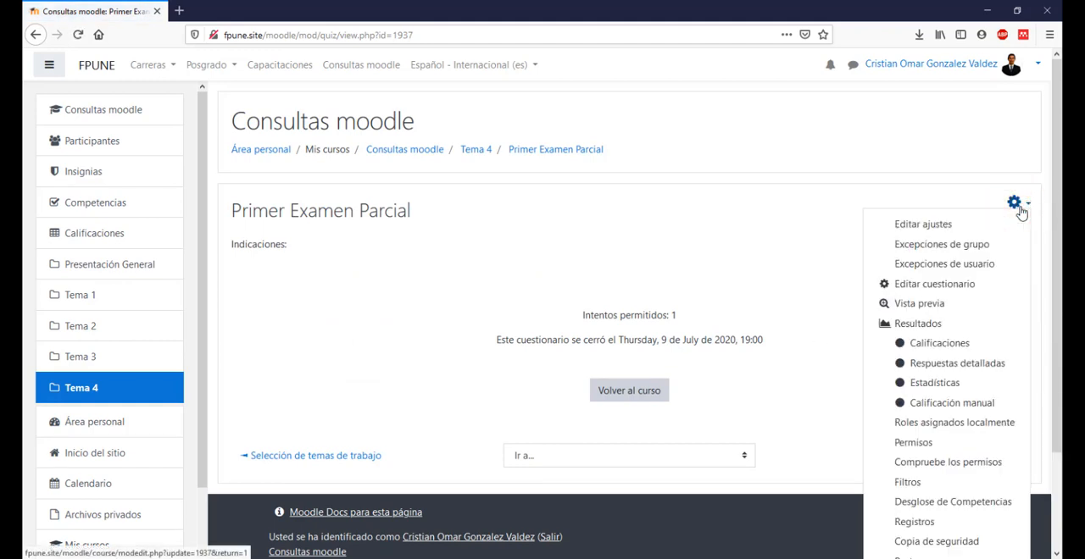
pyautogui.click(946, 292)
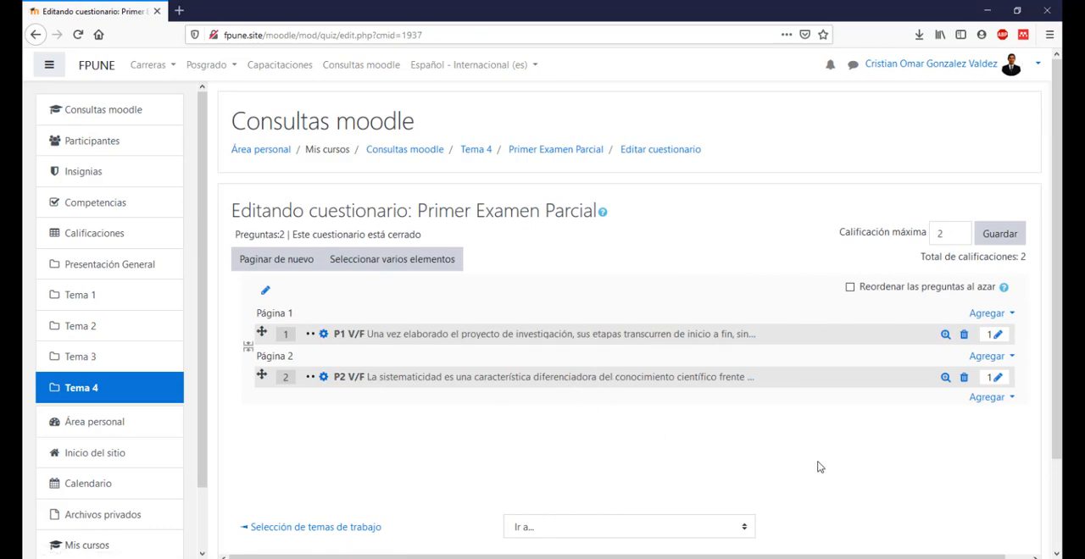
# Step: Add a new Opción múltiple question at the end of the quiz, after question 2
pyautogui.click(986, 398)
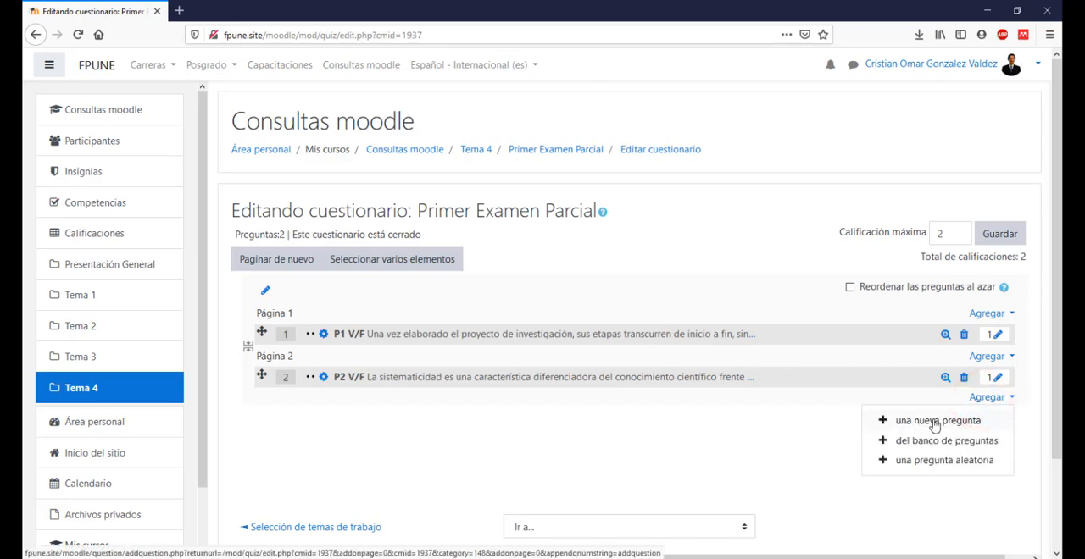
pyautogui.click(944, 424)
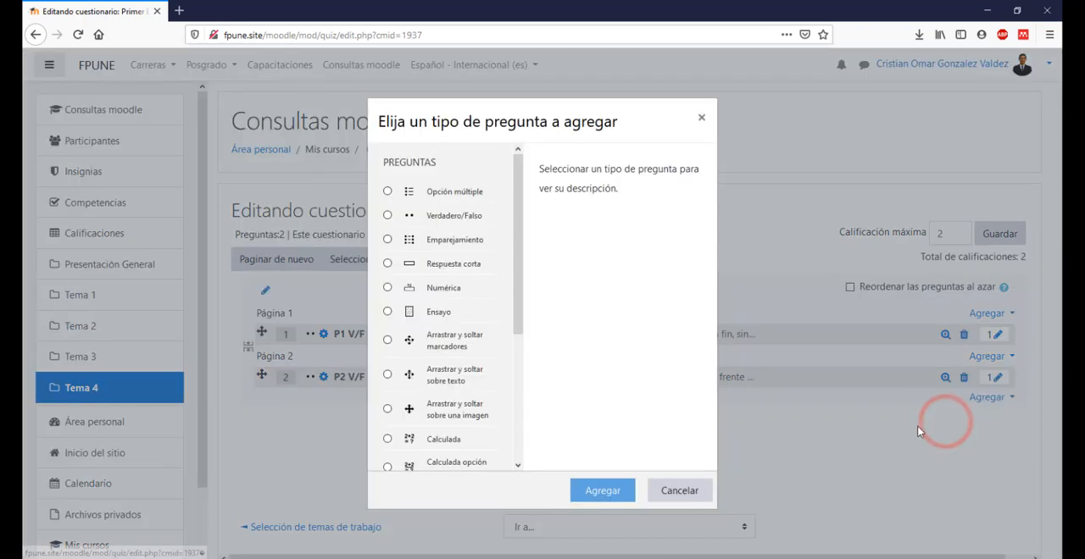
pyautogui.click(415, 197)
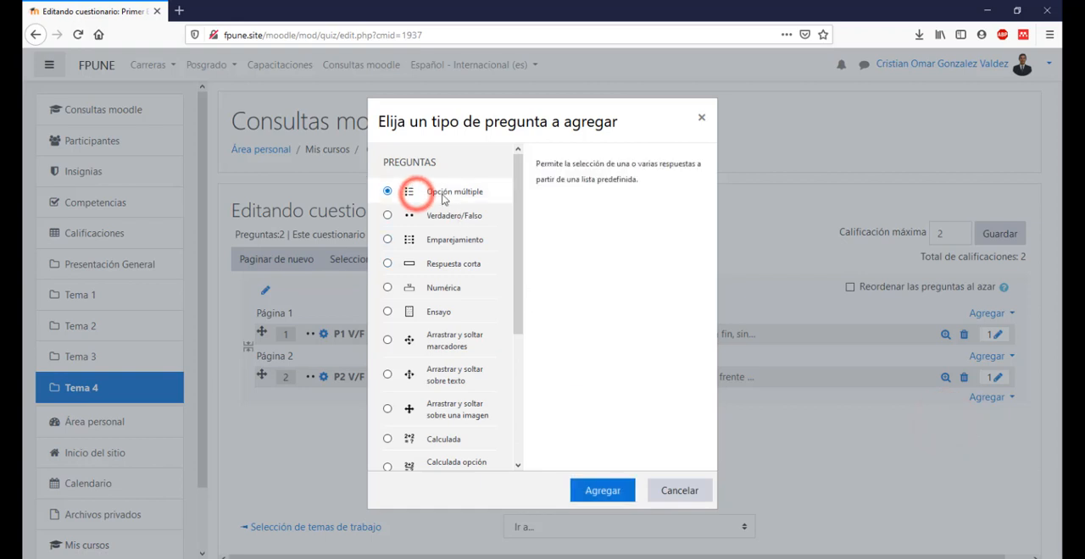
pyautogui.click(600, 495)
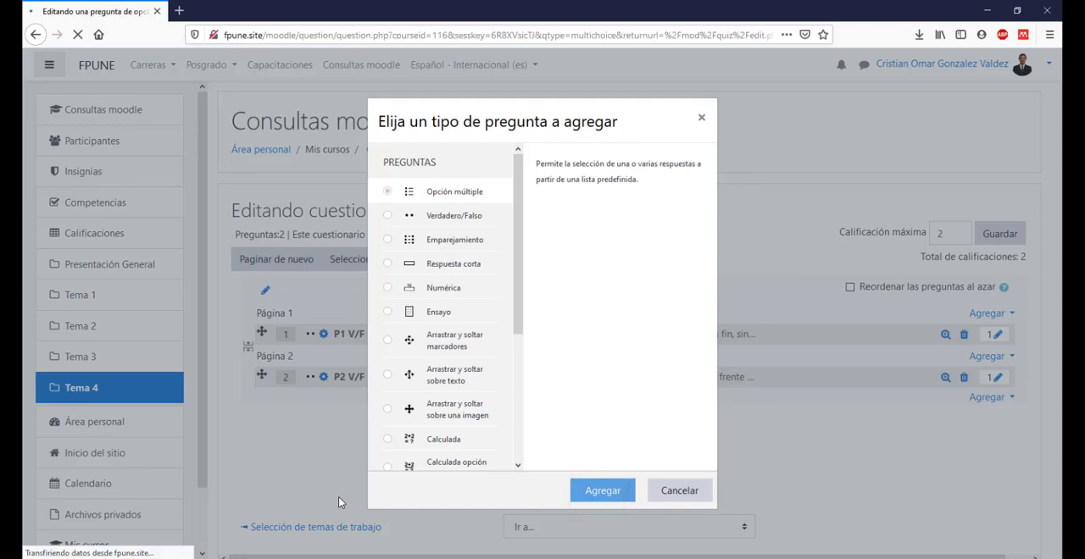
# Step: Name the new question "P1 O/M"
pyautogui.scroll(-1, 322, 216)
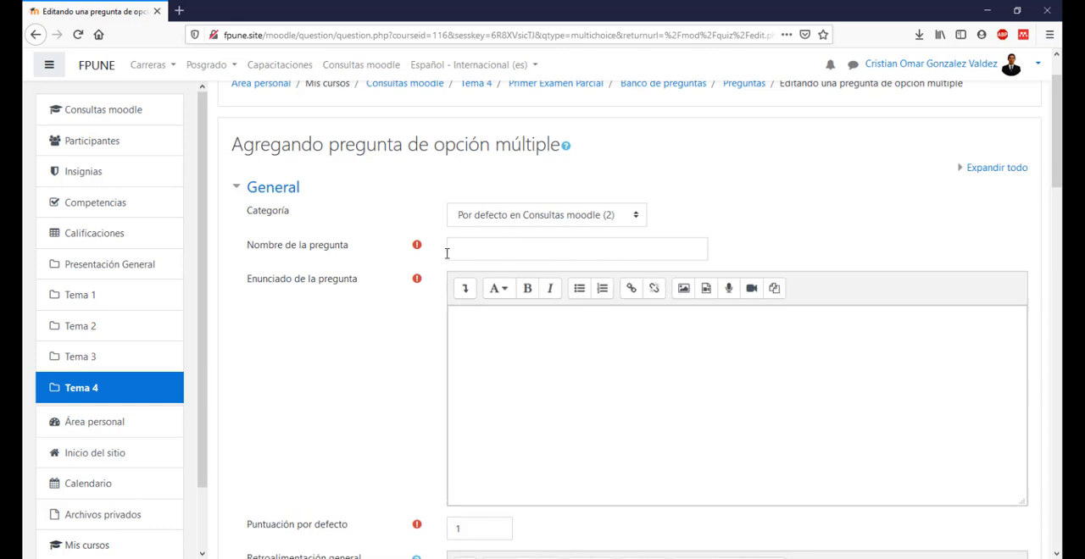
pyautogui.click(512, 254)
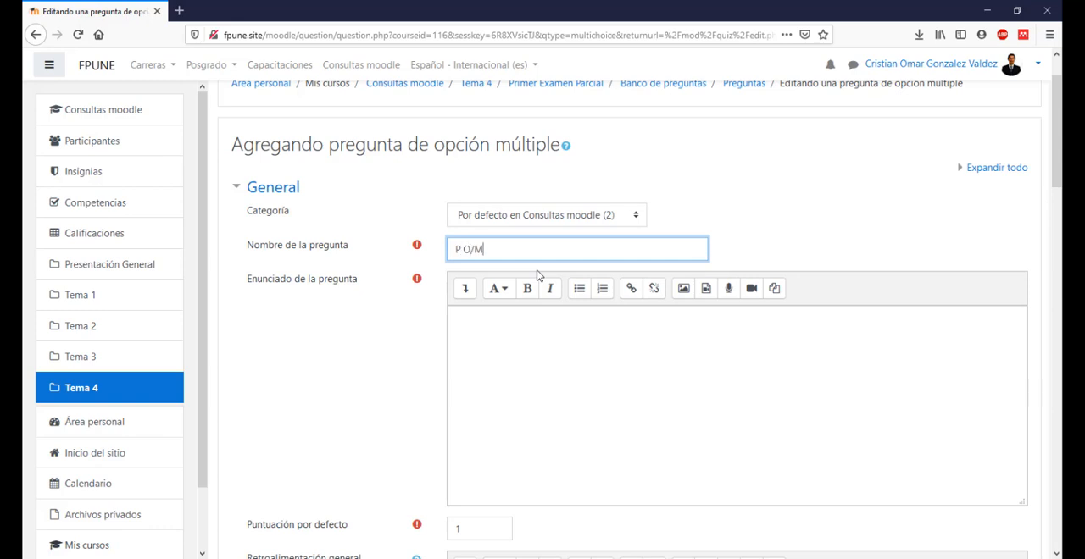
pyautogui.write('1')
# Step: Copy "¿Qué aspecto es el más determinante en las posibilidades de solución de un proyecto?" from the Word document into the question statement
pyautogui.click(553, 339)
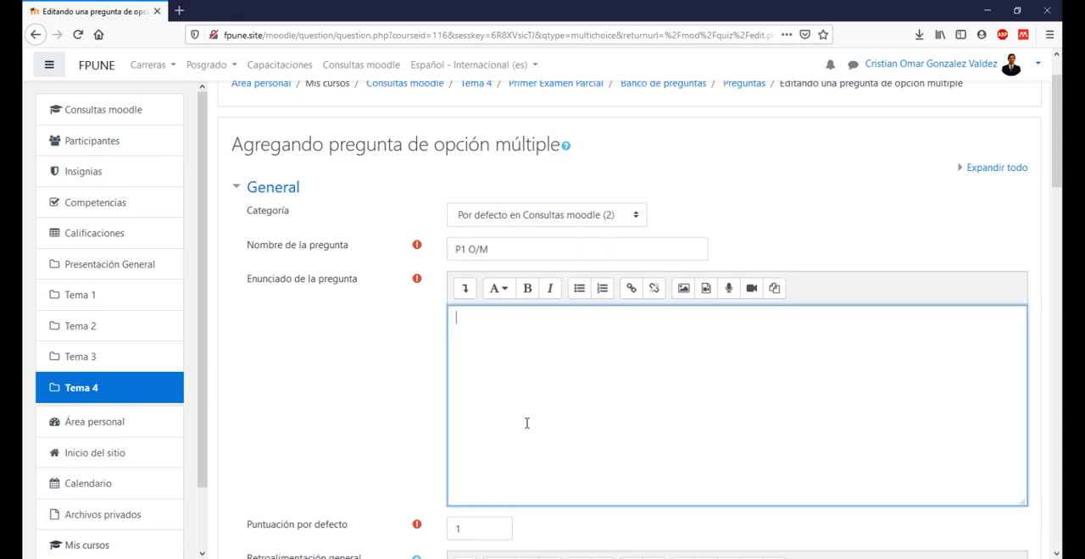
pyautogui.click(497, 329)
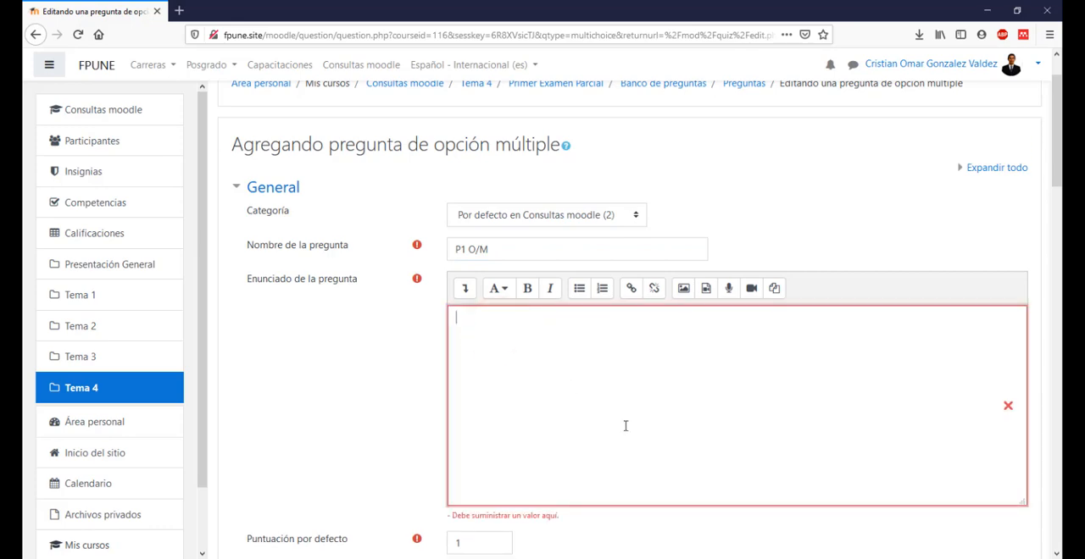
pyautogui.hotkey('alt', 'Tab')
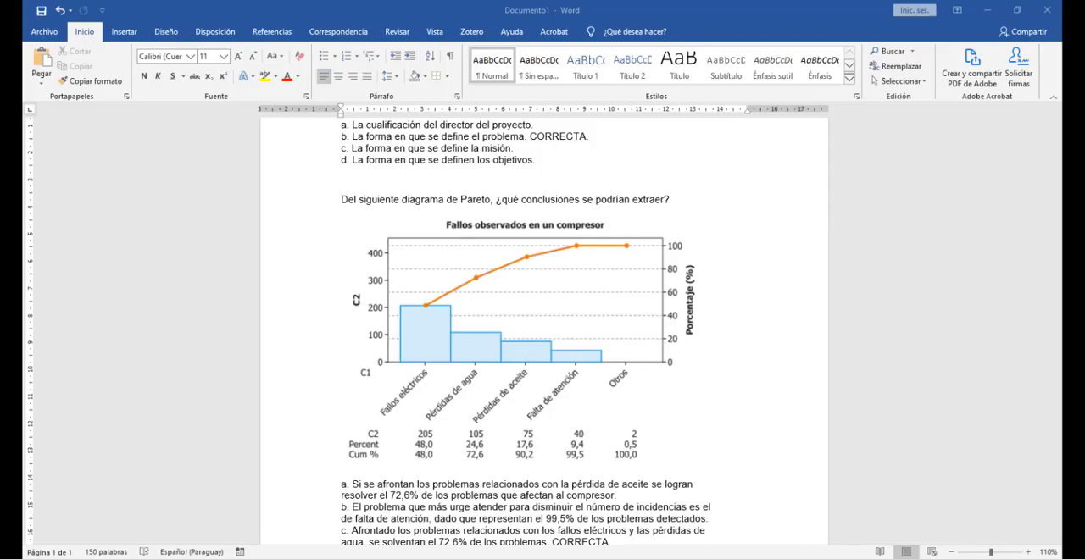
pyautogui.scroll(3, 621, 217)
pyautogui.tripleClick(593, 204)
pyautogui.hotkey('ctrl', 'c')
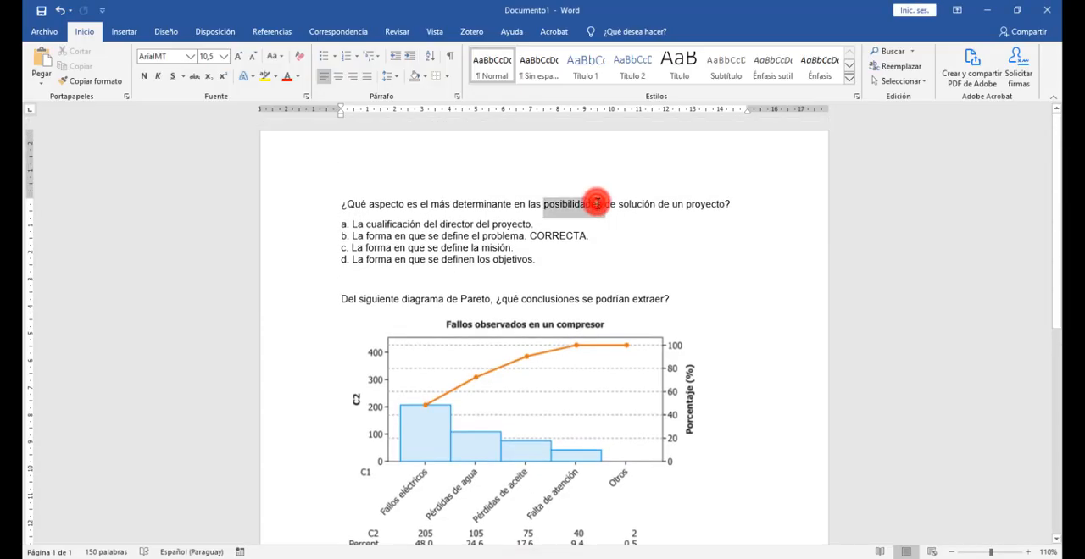
pyautogui.hotkey('alt', 'Tab')
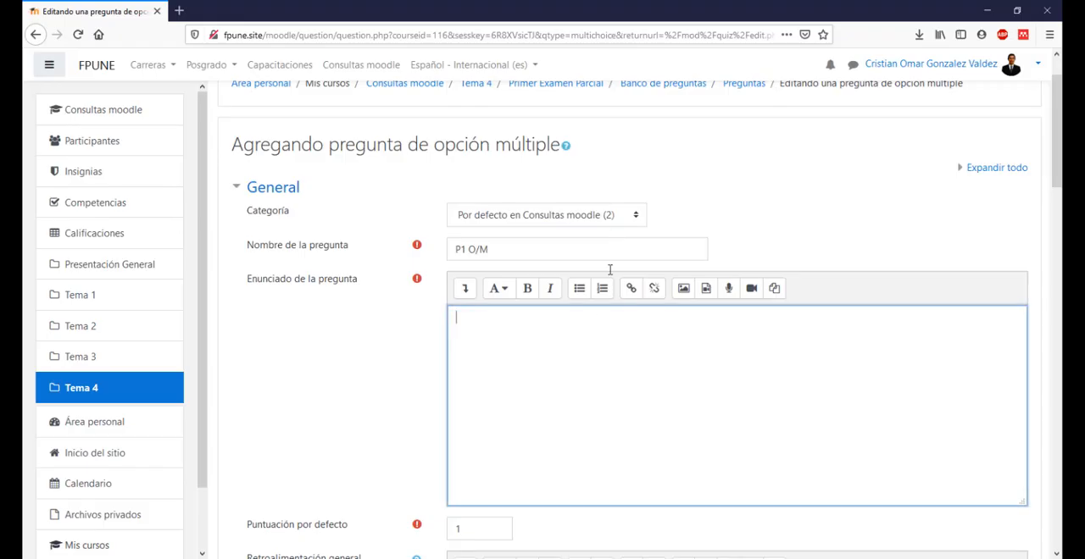
pyautogui.click(590, 331)
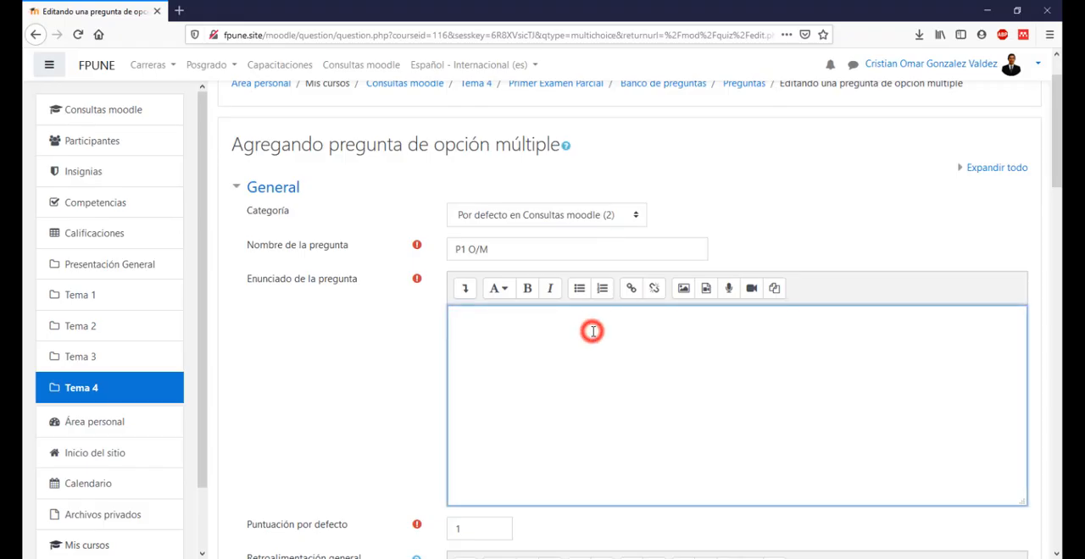
pyautogui.hotkey('ctrl', 'v')
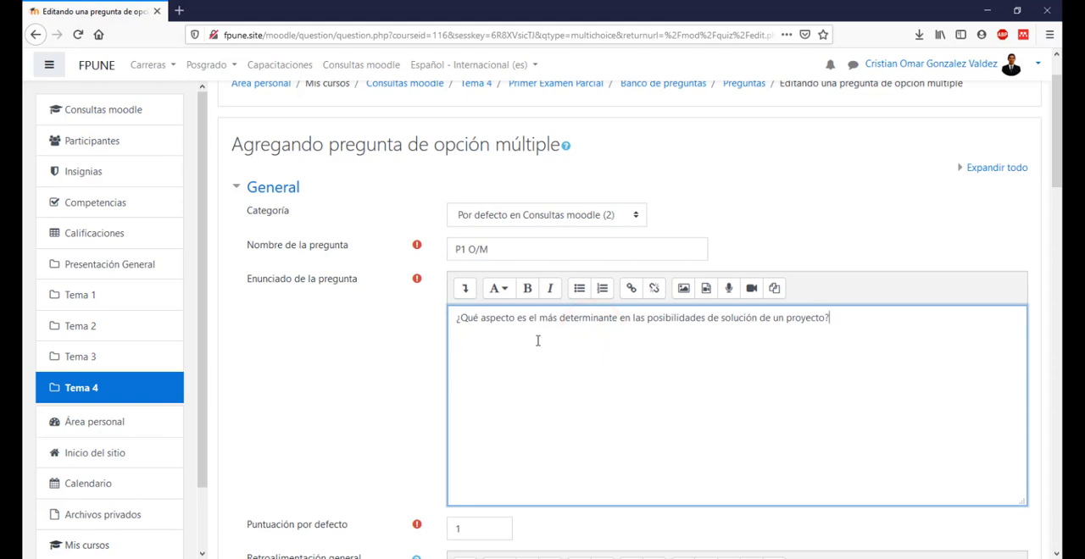
# Step: Keep the default mark at 1 and choose "Sólo una respuesta" as the answer mode
pyautogui.scroll(-3, 640, 393)
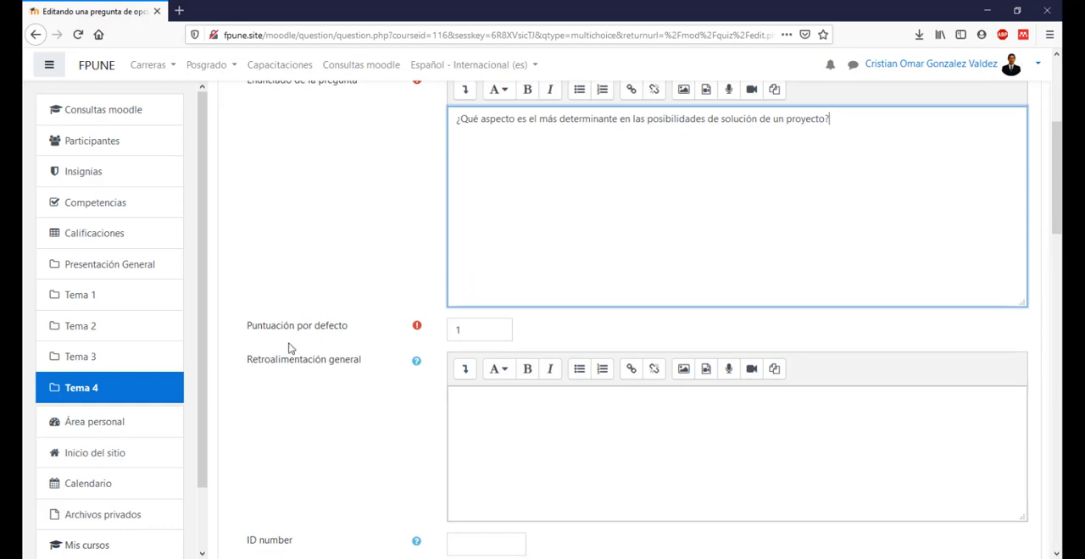
pyautogui.click(480, 329)
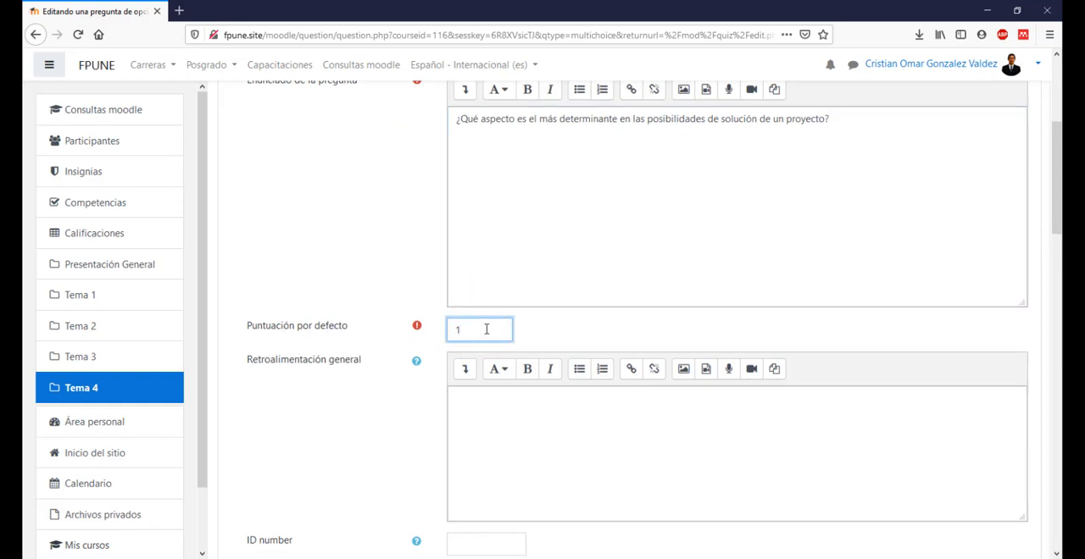
pyautogui.scroll(-2, 486, 328)
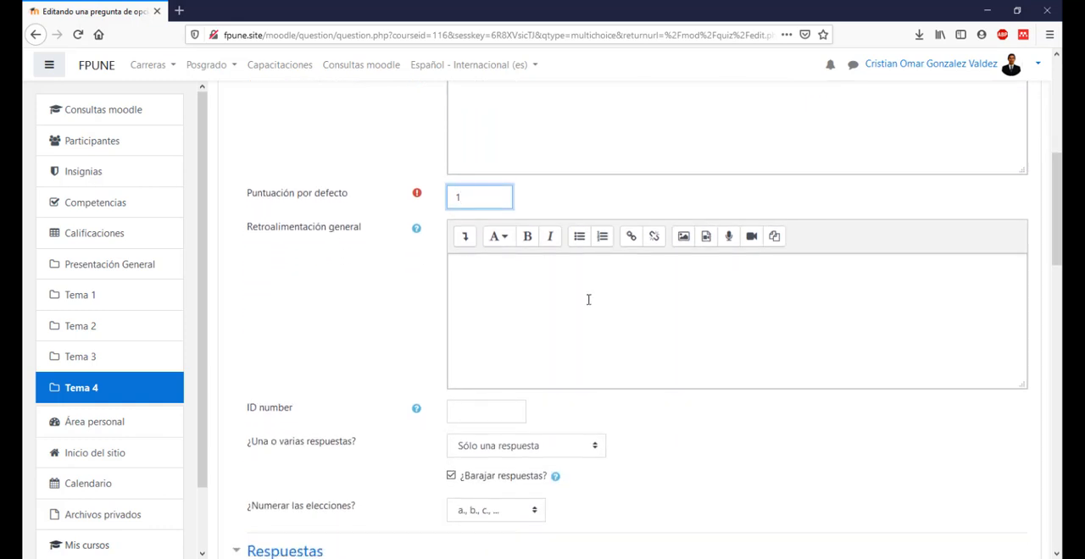
pyautogui.scroll(-3, 549, 289)
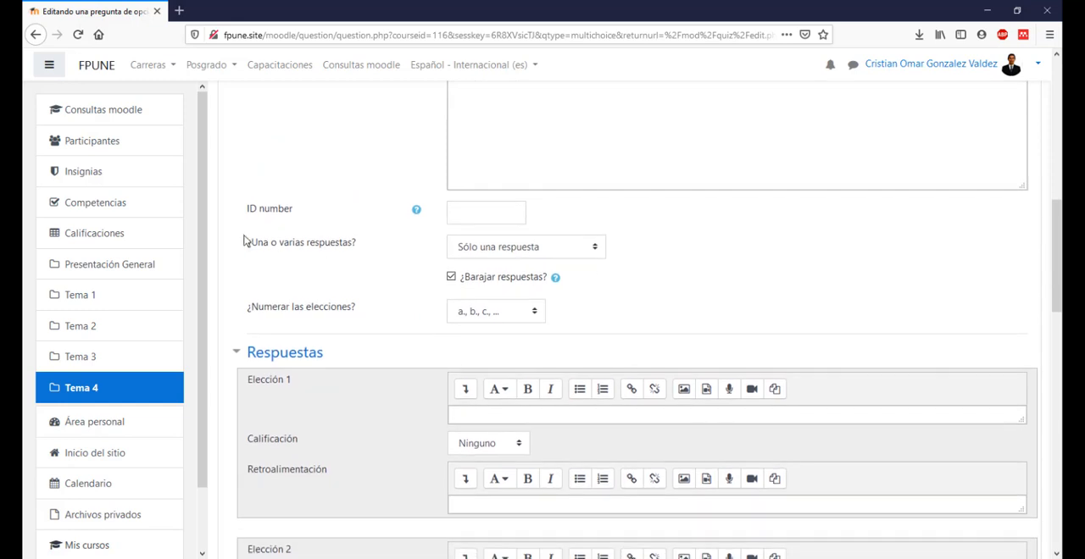
pyautogui.scroll(-1, 260, 247)
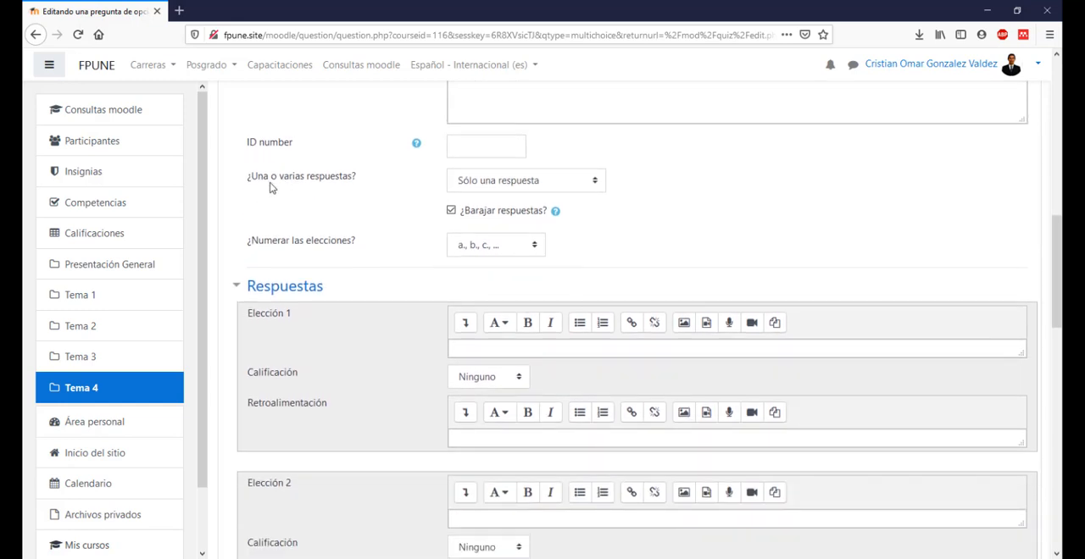
pyautogui.click(565, 178)
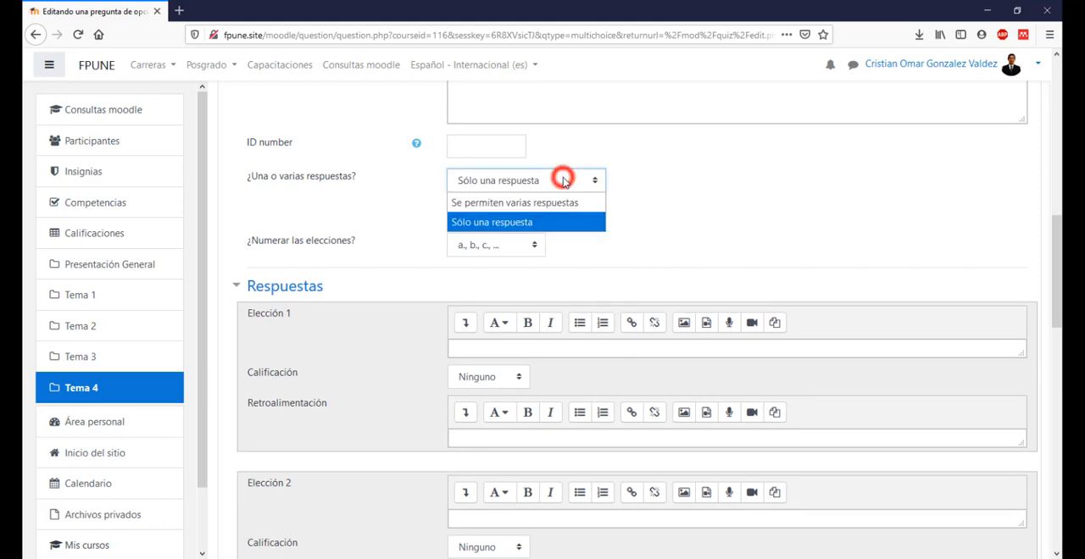
pyautogui.click(563, 222)
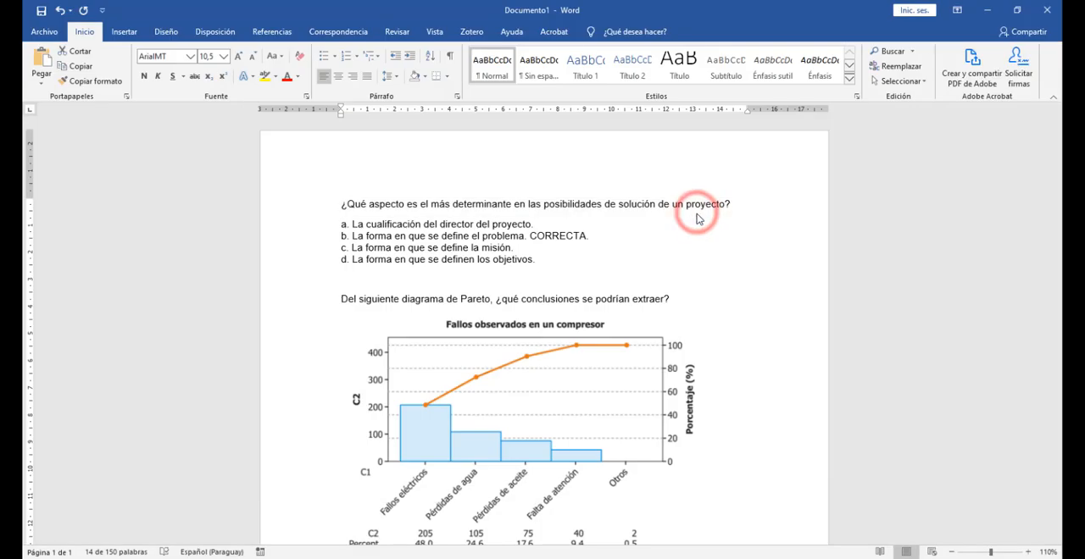
# Step: Switch to the Word document and make the word CORRECTA in answer b of the first question bold
pyautogui.tripleClick(593, 216)
pyautogui.click(615, 227)
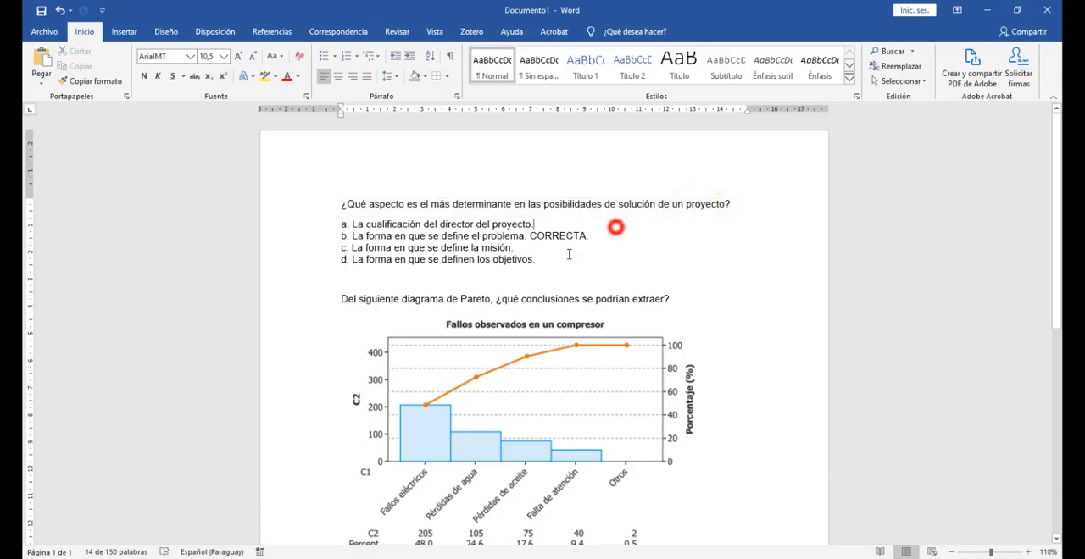
pyautogui.moveTo(546, 259); pyautogui.dragTo(342, 225)
pyautogui.click(596, 264)
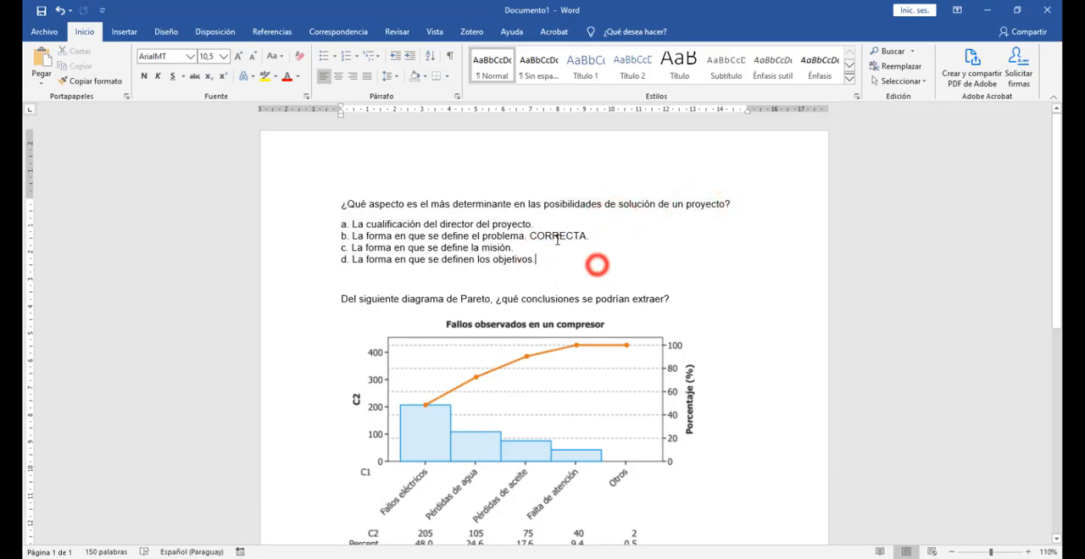
pyautogui.doubleClick(557, 238)
pyautogui.click(565, 249)
pyautogui.click(569, 244)
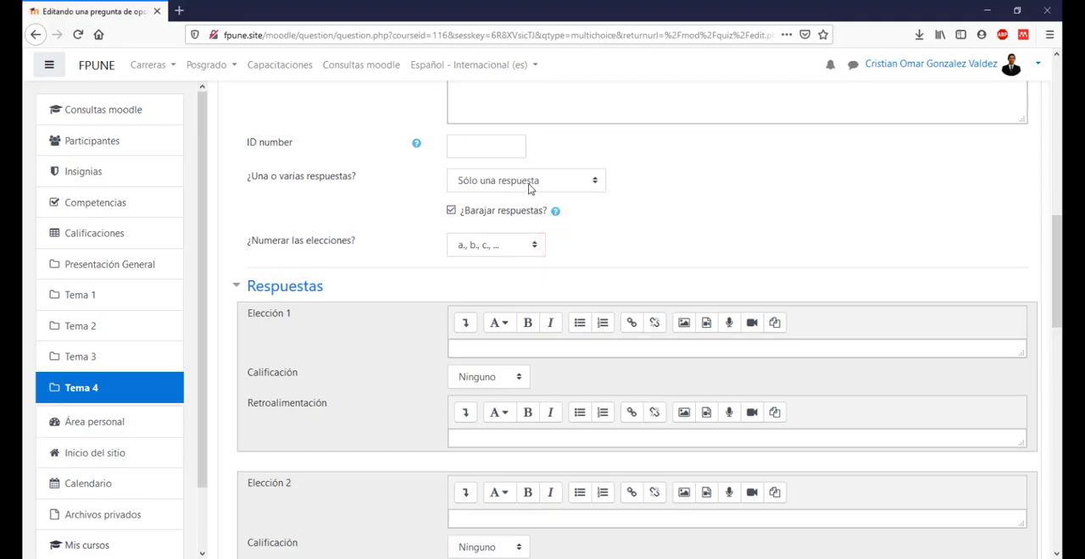
# Step: Back in the Moodle question form, review the options for one or several answers and for choice numbering
pyautogui.click(528, 179)
pyautogui.click(501, 218)
pyautogui.click(688, 231)
pyautogui.click(480, 245)
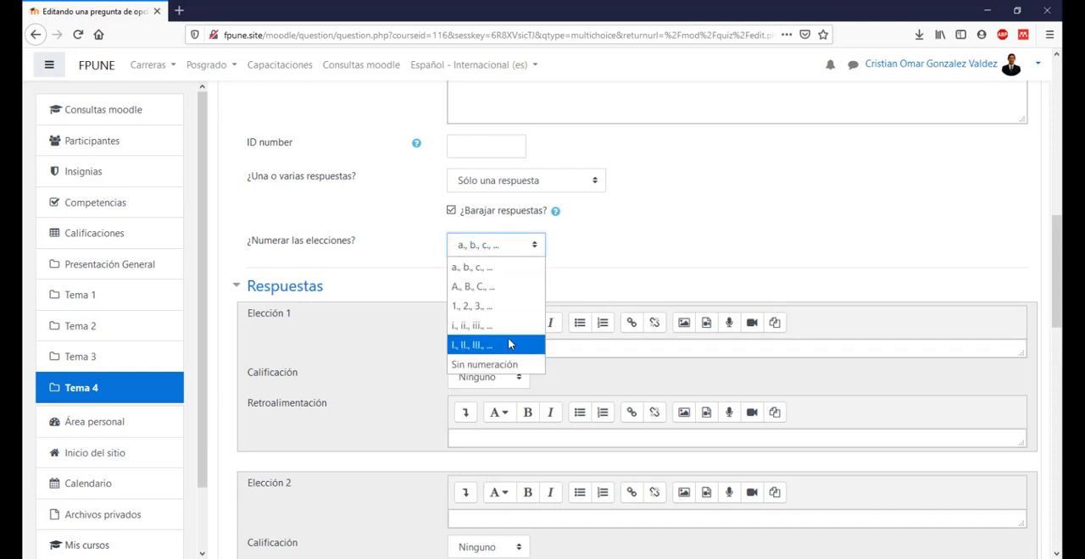
pyautogui.click(666, 254)
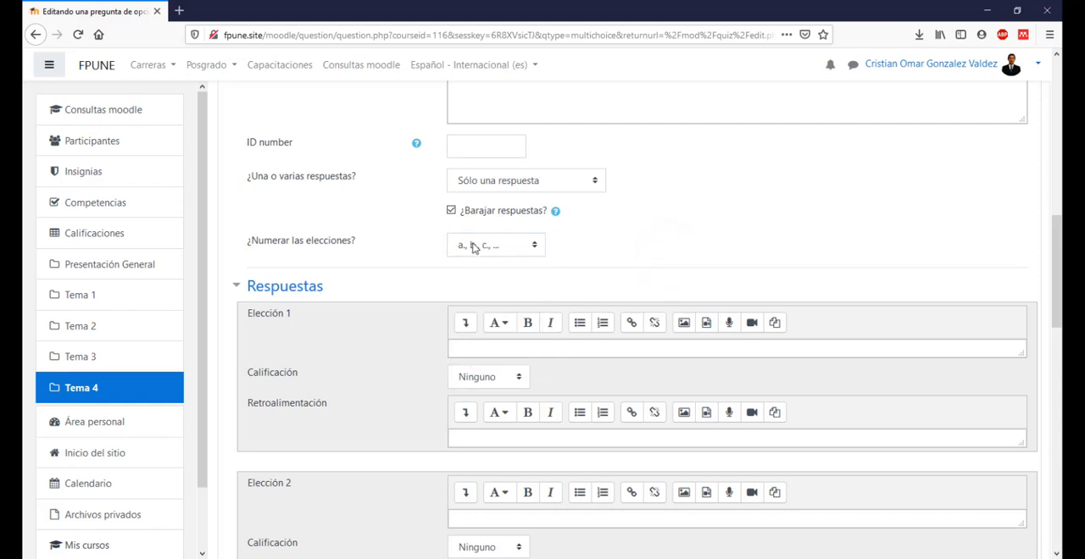
# Step: Enlarge the text box of Elección 1 to about three lines and place the cursor in it
pyautogui.scroll(-3, 531, 290)
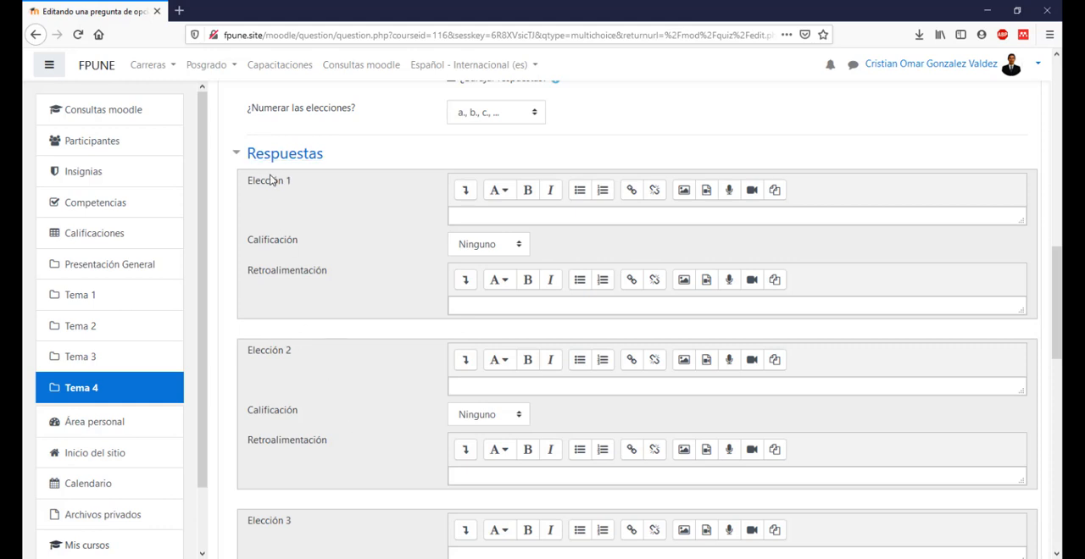
pyautogui.click(491, 215)
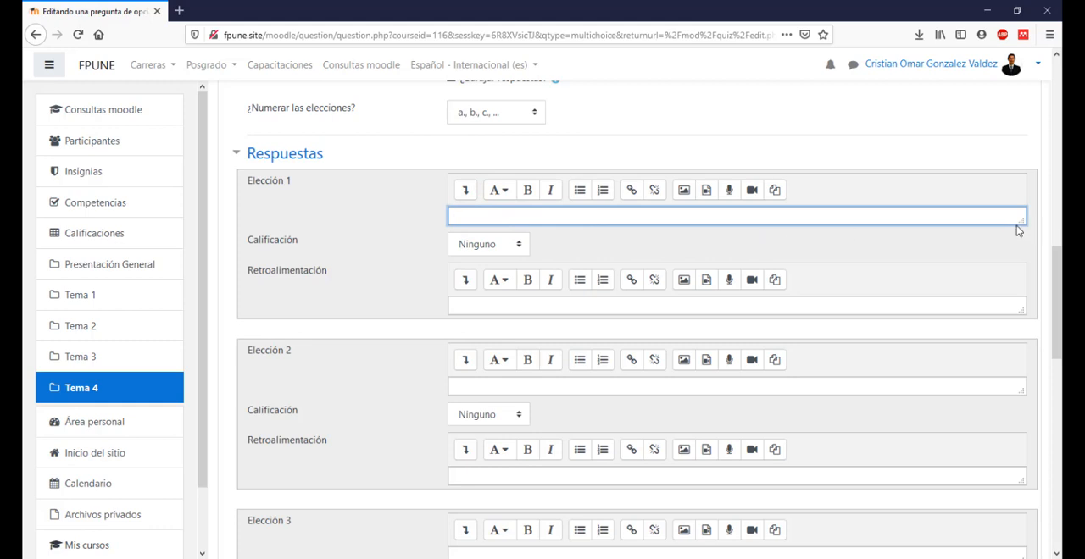
pyautogui.moveTo(1018, 220); pyautogui.dragTo(1005, 259)
pyautogui.click(478, 233)
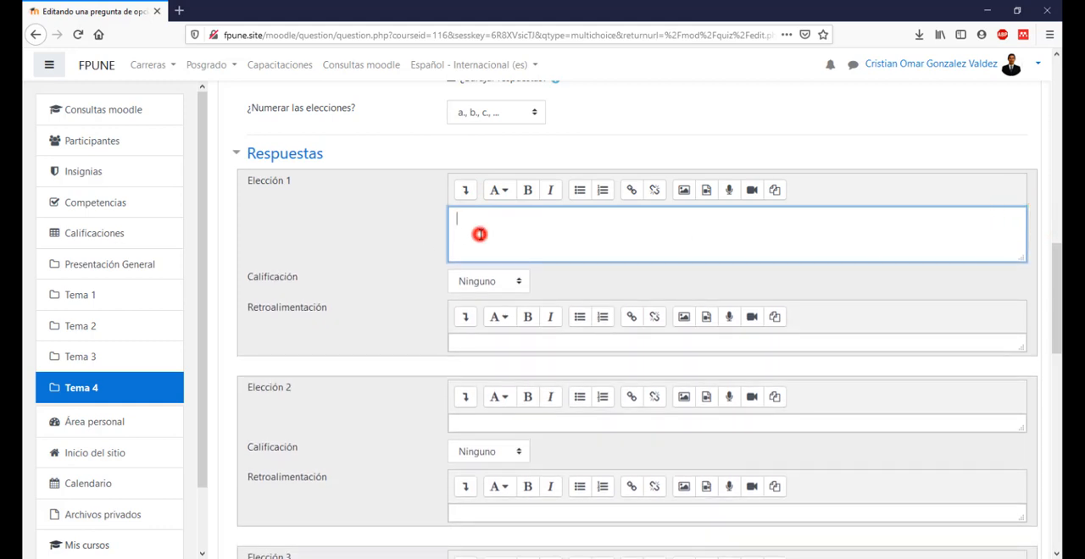
pyautogui.click(479, 234)
pyautogui.click(464, 224)
# Step: Copy answer a from the Word document into Elección 1 so it reads "La cualificación del director del proyecto."
pyautogui.hotkey('alt', 'Tab')
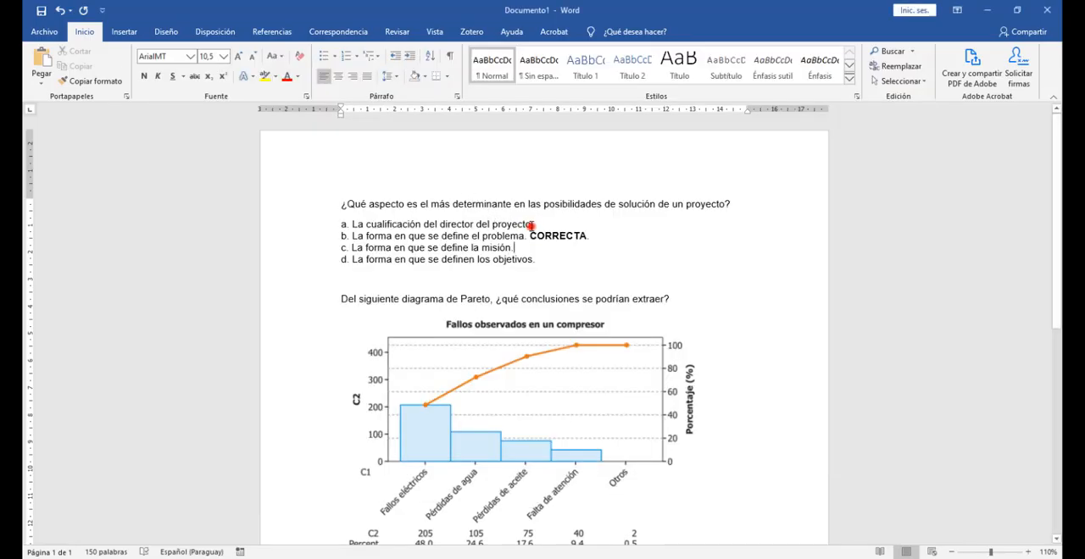
pyautogui.moveTo(531, 225); pyautogui.dragTo(352, 225)
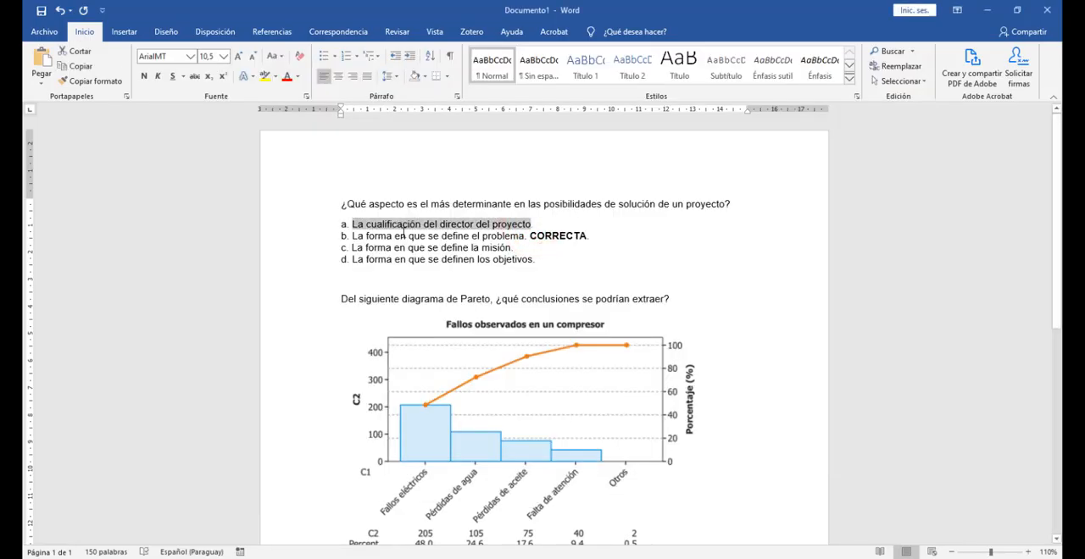
pyautogui.hotkey('ctrl', 'c')
pyautogui.hotkey('alt', 'Tab')
pyautogui.hotkey('ctrl', 'v')
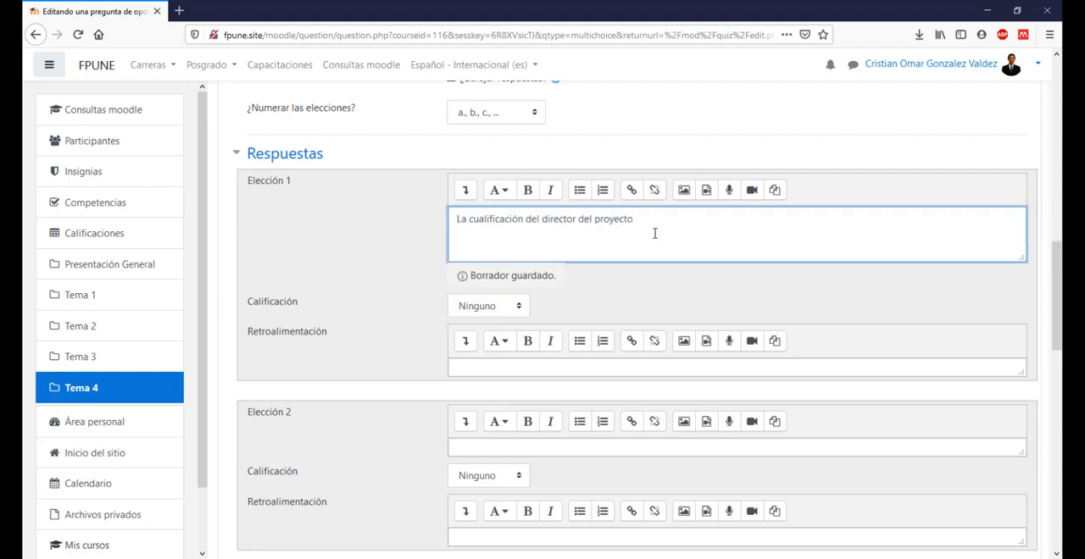
pyautogui.click(654, 233)
pyautogui.write('.')
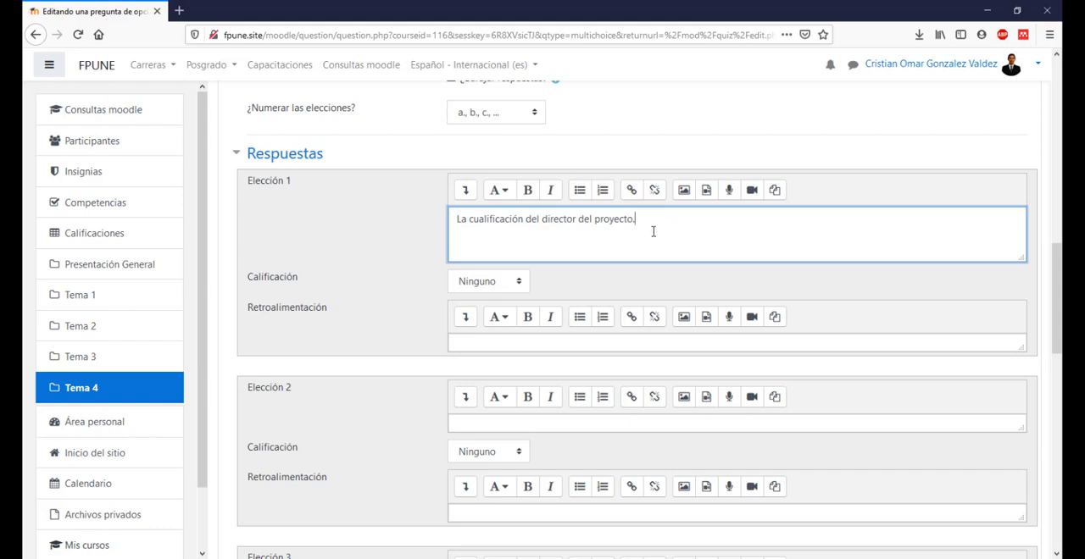
# Step: Try 100% as the Calificación of Elección 1, and return it to Ninguno
pyautogui.click(458, 220)
pyautogui.click(487, 281)
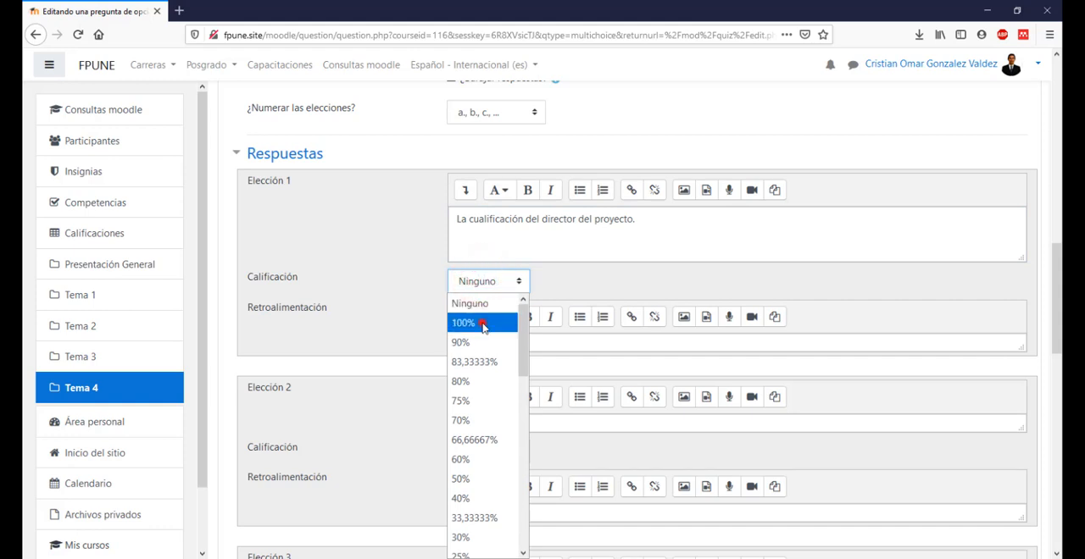
pyautogui.click(482, 326)
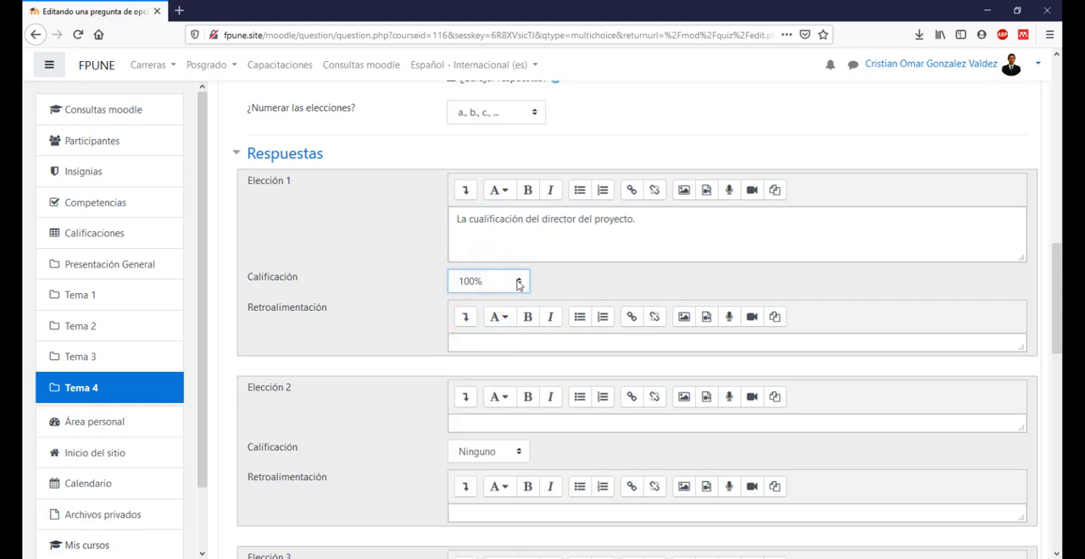
pyautogui.click(477, 284)
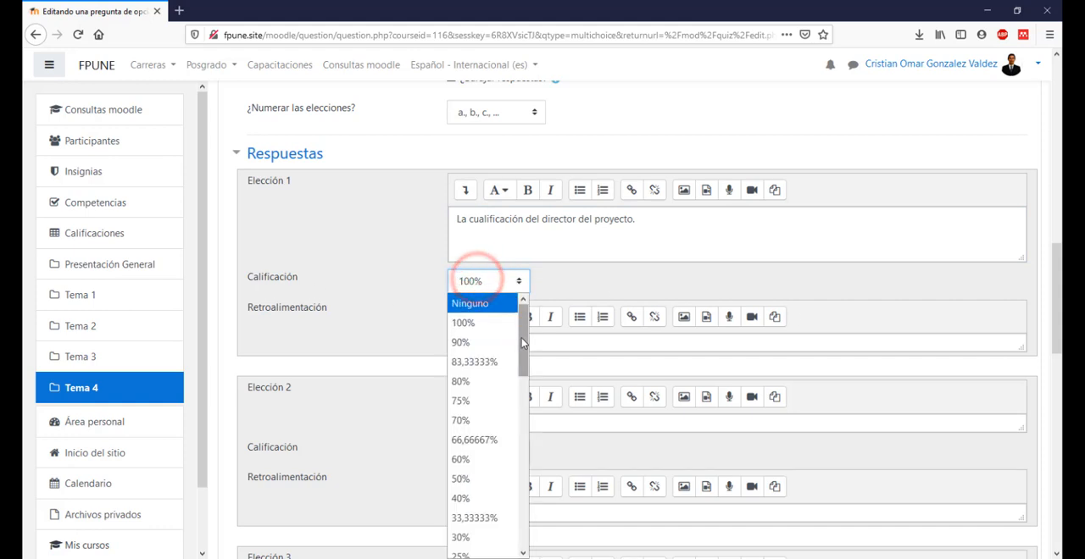
pyautogui.moveTo(521, 338)
pyautogui.mouseDown()
pyautogui.moveTo(532, 536)
pyautogui.moveTo(534, 322)
pyautogui.mouseUp()
pyautogui.click(480, 303)
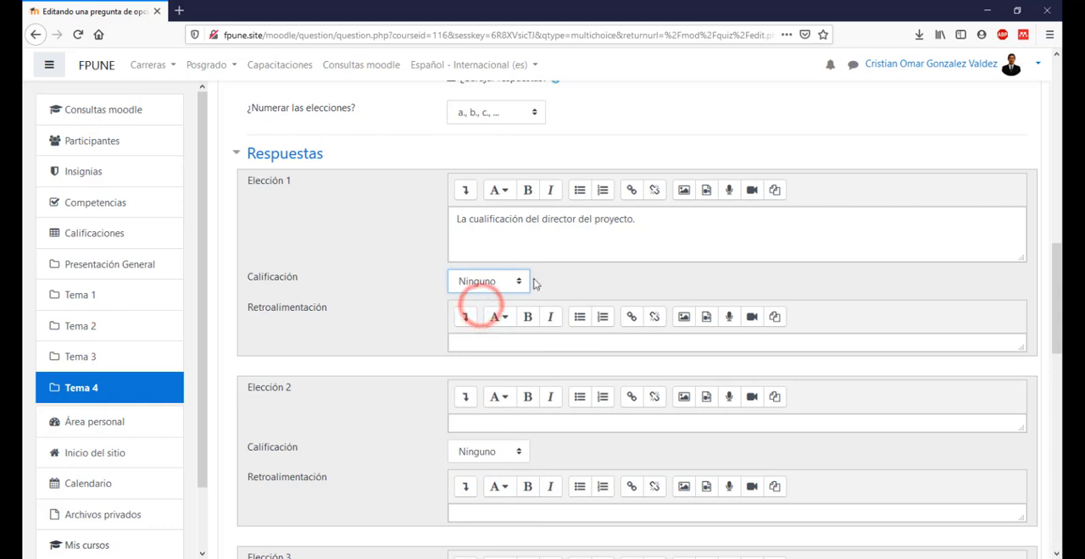
pyautogui.click(655, 254)
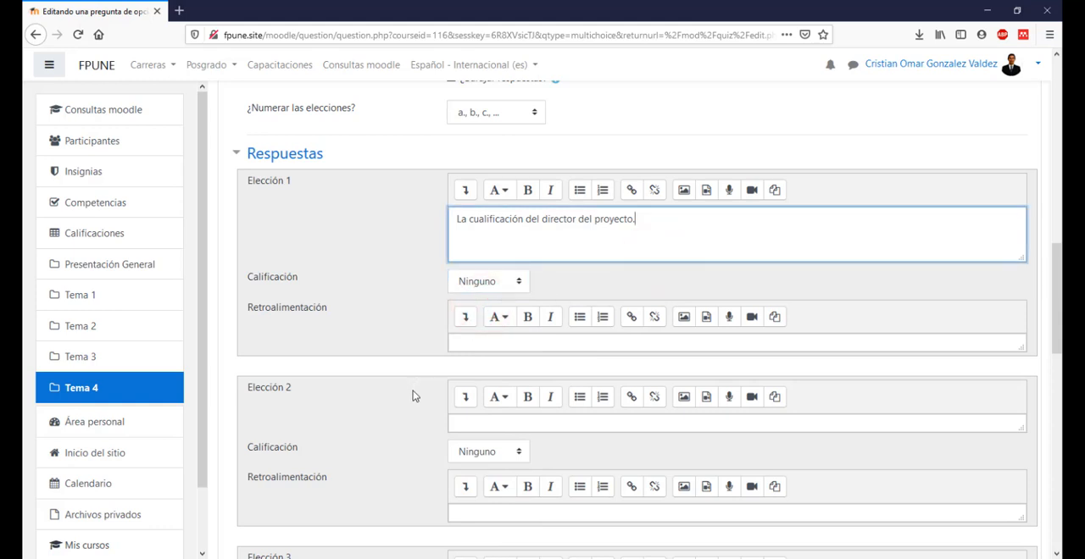
# Step: Copy answer b from the Word document into Elección 2 as "La forma en que se define el problema." and enlarge its text box
pyautogui.scroll(-1, 460, 399)
pyautogui.click(487, 349)
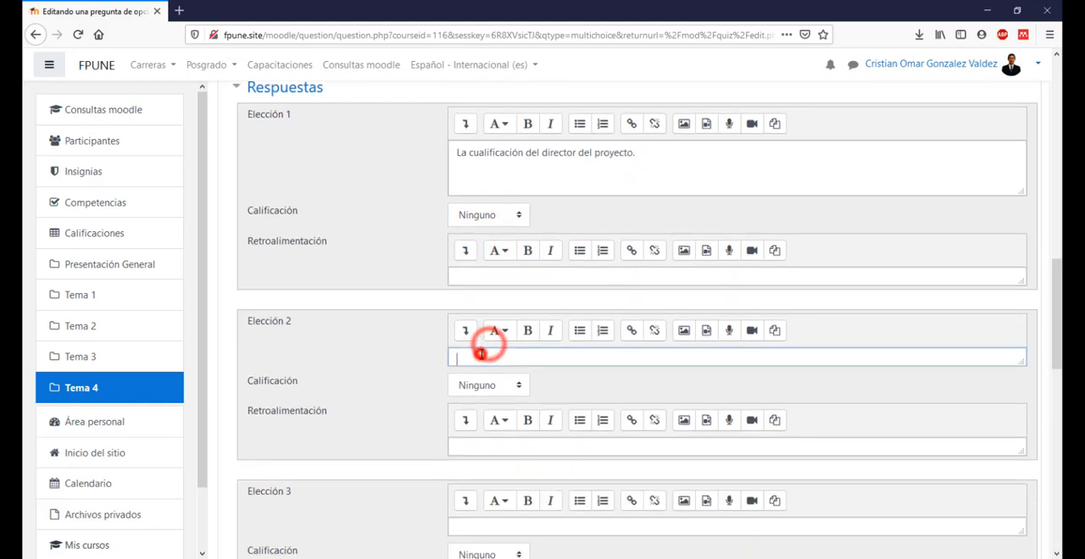
pyautogui.hotkey('alt', 'Tab')
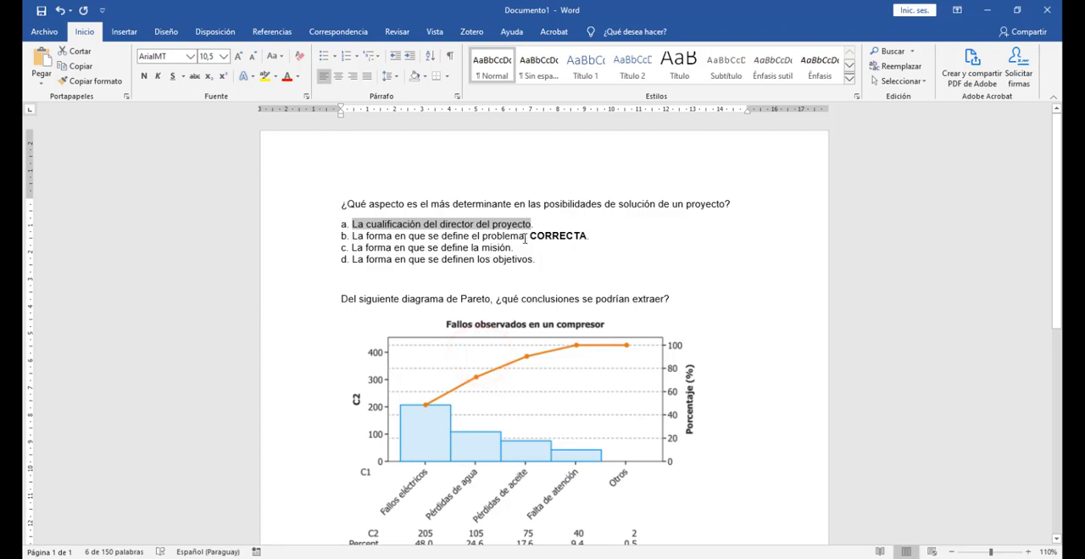
pyautogui.moveTo(525, 237); pyautogui.dragTo(498, 236)
pyautogui.moveTo(387, 238); pyautogui.dragTo(352, 238)
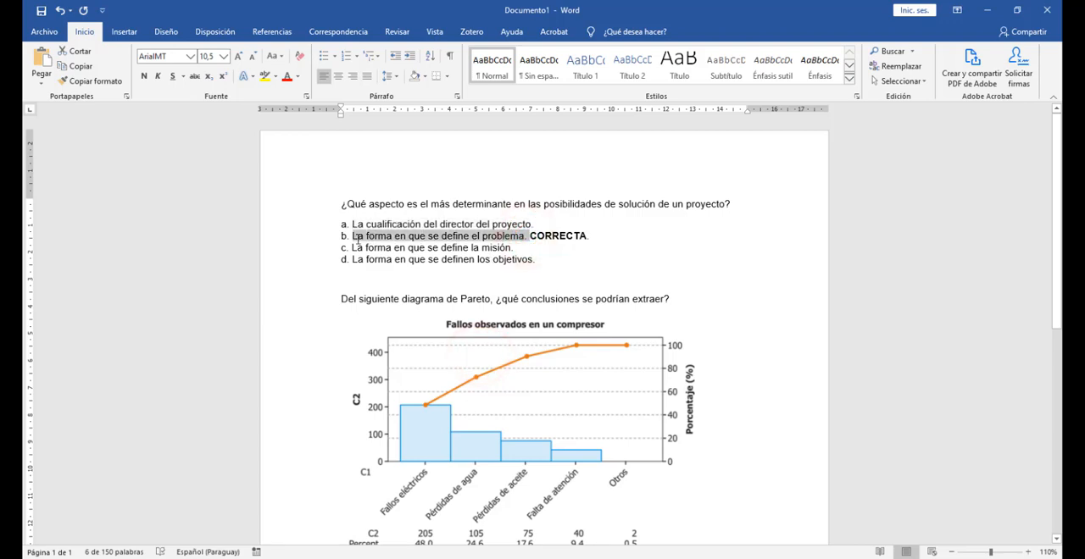
pyautogui.hotkey('ctrl', 'c')
pyautogui.hotkey('alt', 'Tab')
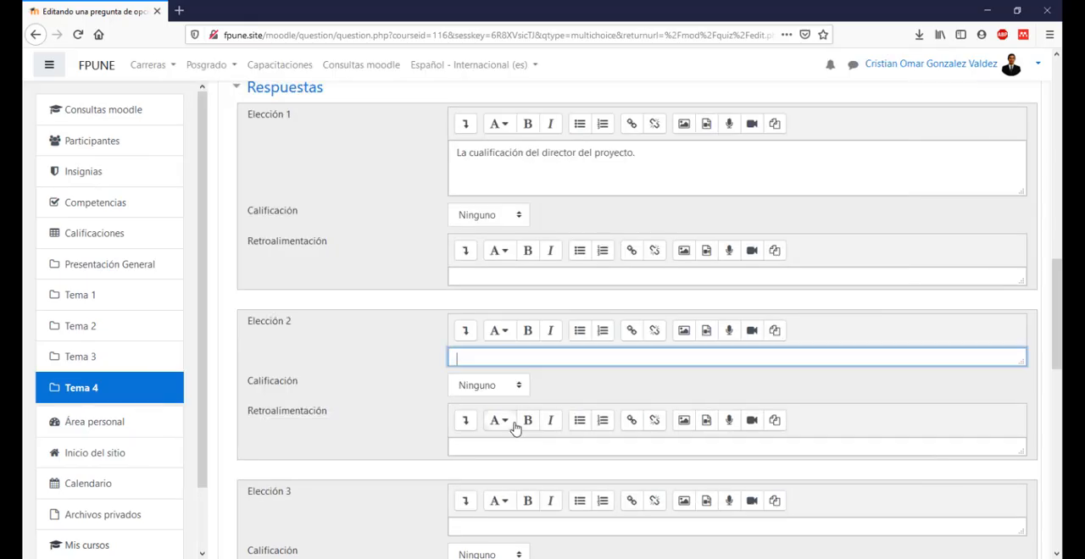
pyautogui.hotkey('ctrl', 'v')
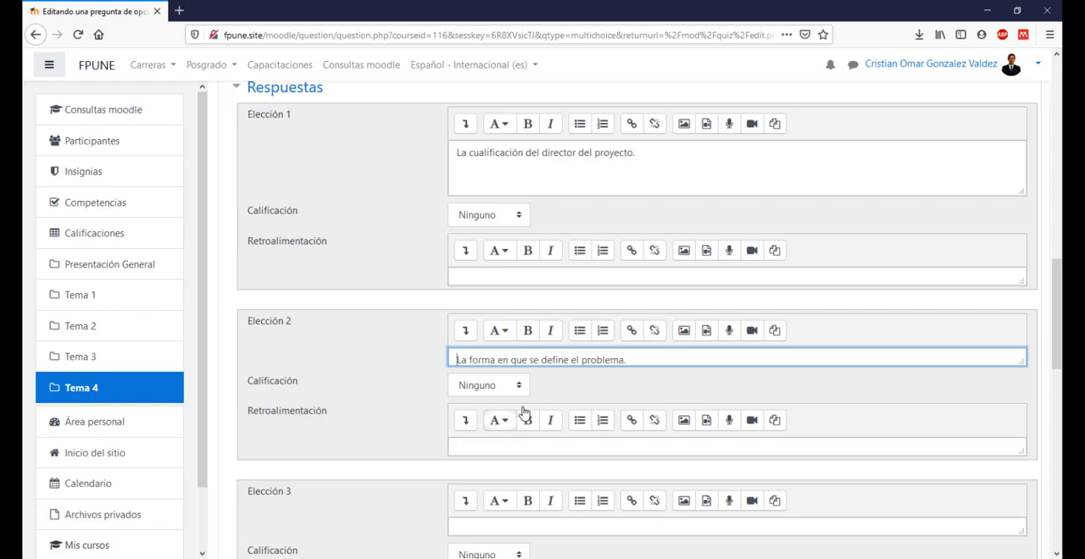
pyautogui.click(1021, 363)
pyautogui.click(717, 364)
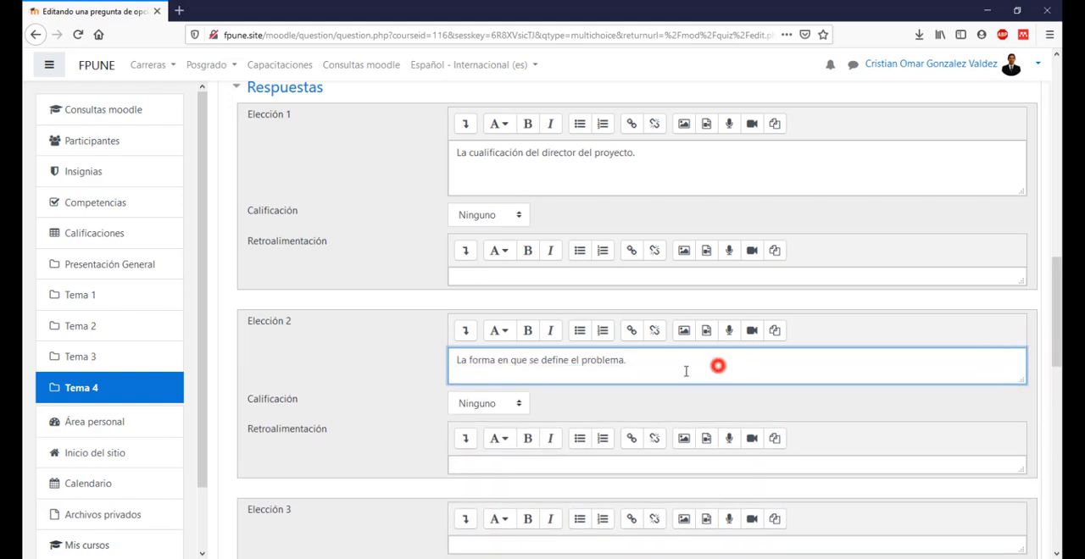
# Step: Set the Calificación of Elección 2 to 100% to mark it as the correct answer
pyautogui.click(488, 406)
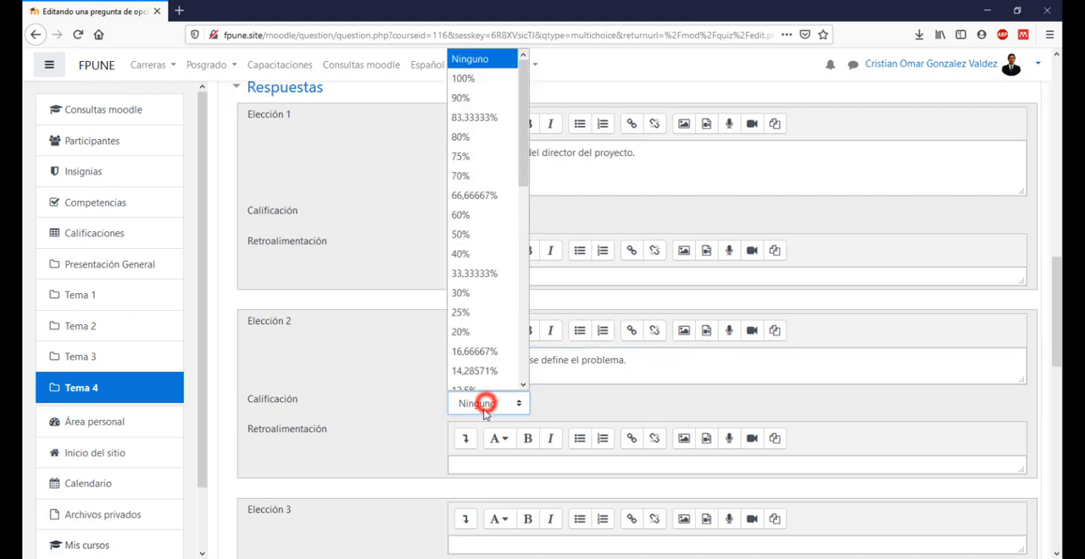
pyautogui.click(483, 81)
pyautogui.click(558, 369)
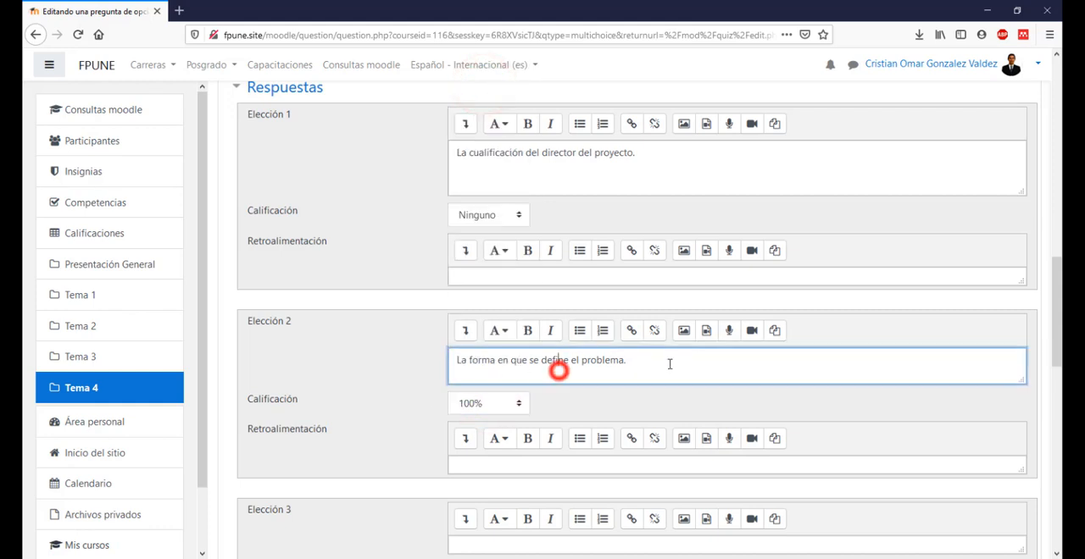
pyautogui.click(669, 365)
# Step: Copy answer c from the Word document into Elección 3 as "La forma en que se define la misión."
pyautogui.hotkey('alt', 'Tab')
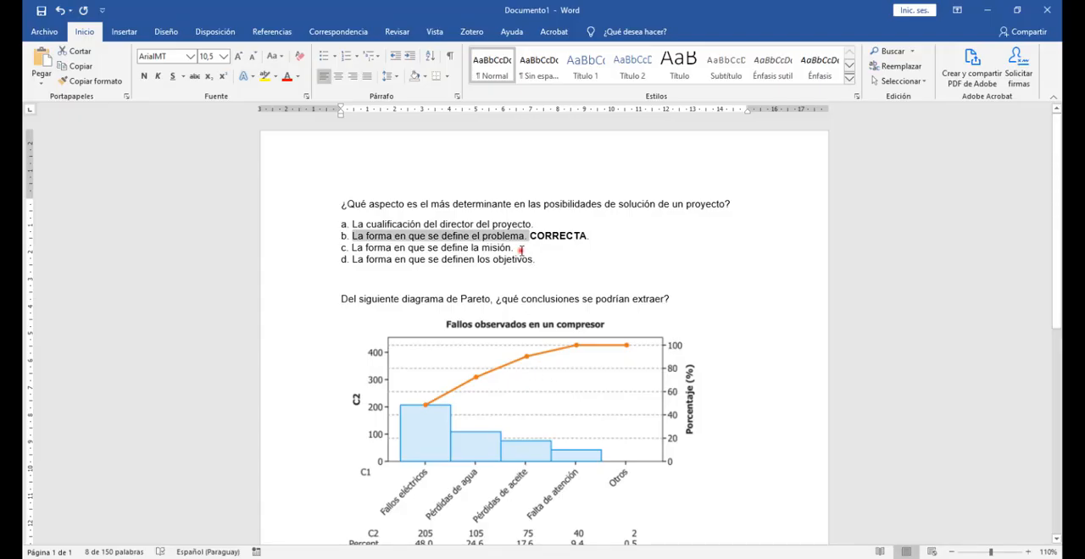
pyautogui.moveTo(520, 250); pyautogui.dragTo(347, 248)
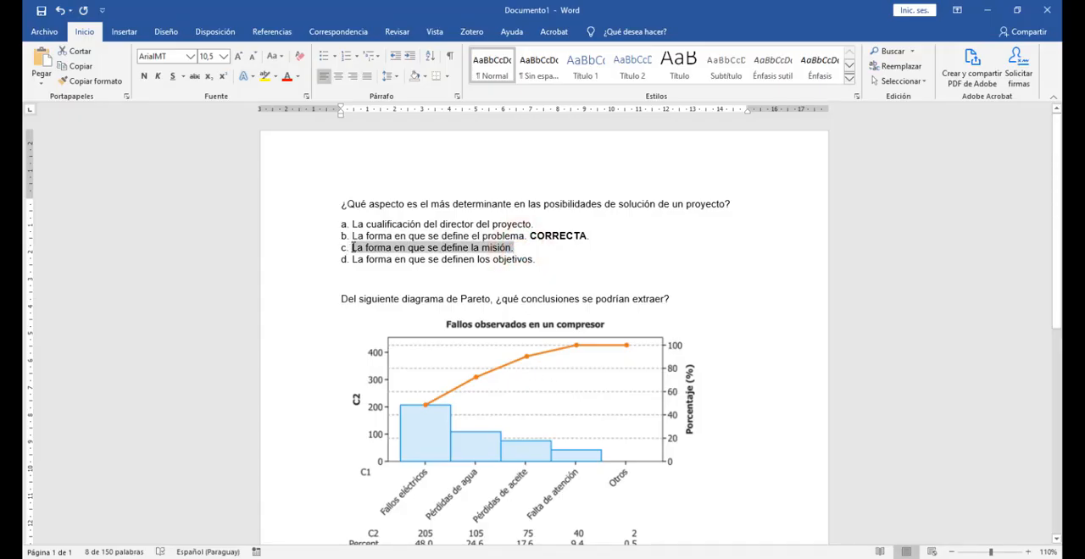
pyautogui.hotkey('alt', 'Tab')
pyautogui.scroll(-5, 508, 390)
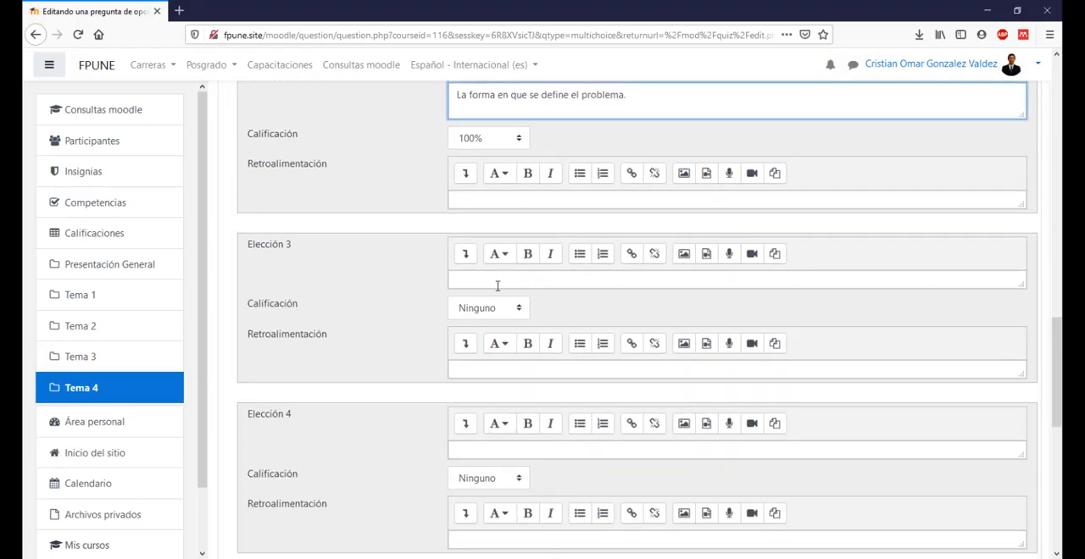
pyautogui.click(496, 286)
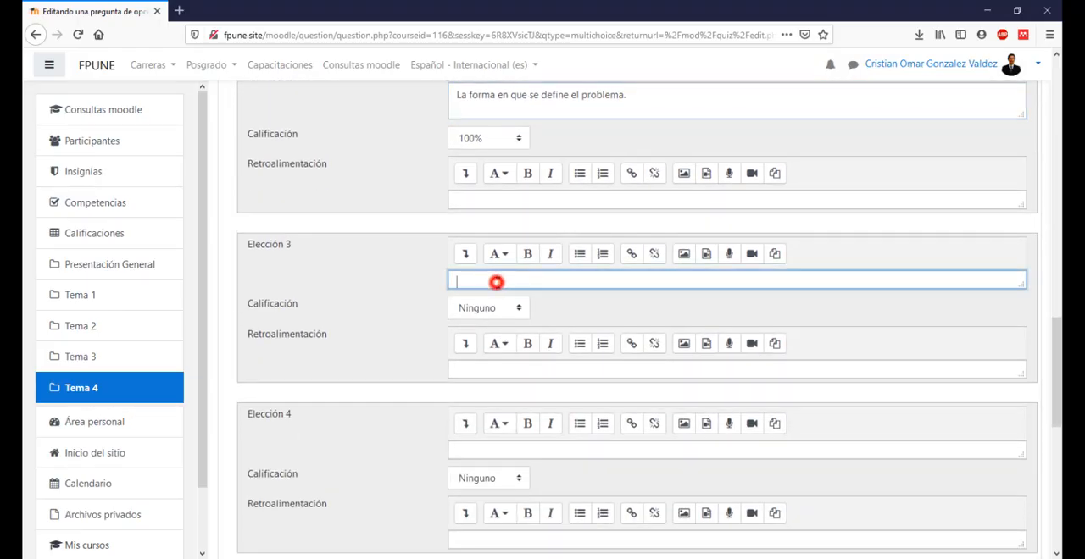
pyautogui.hotkey('ctrl', 'v')
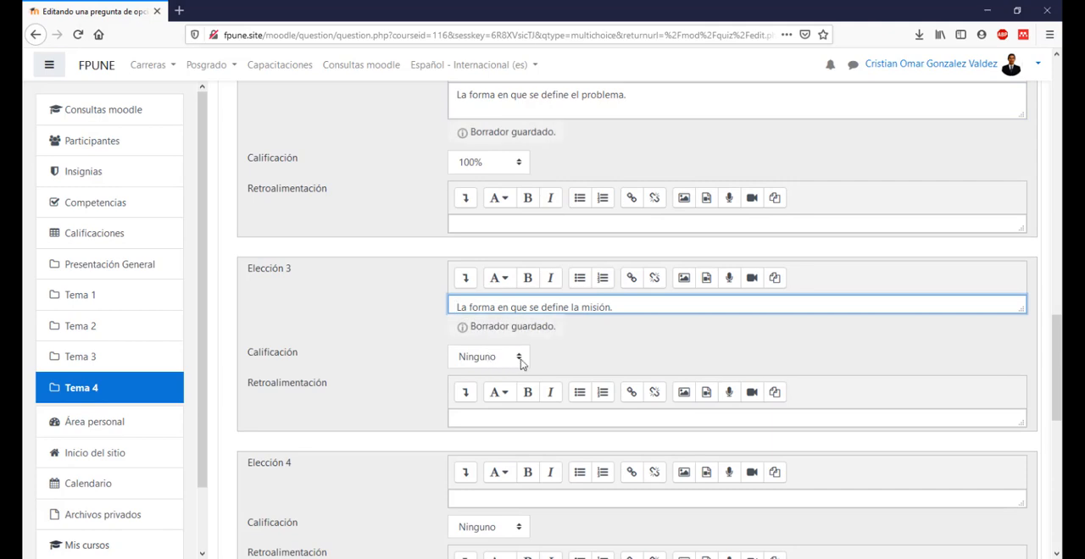
# Step: Copy answer d from the Word document into Elección 4 as "La forma en que se definen los objetivos." and enlarge its text box
pyautogui.scroll(-4, 487, 367)
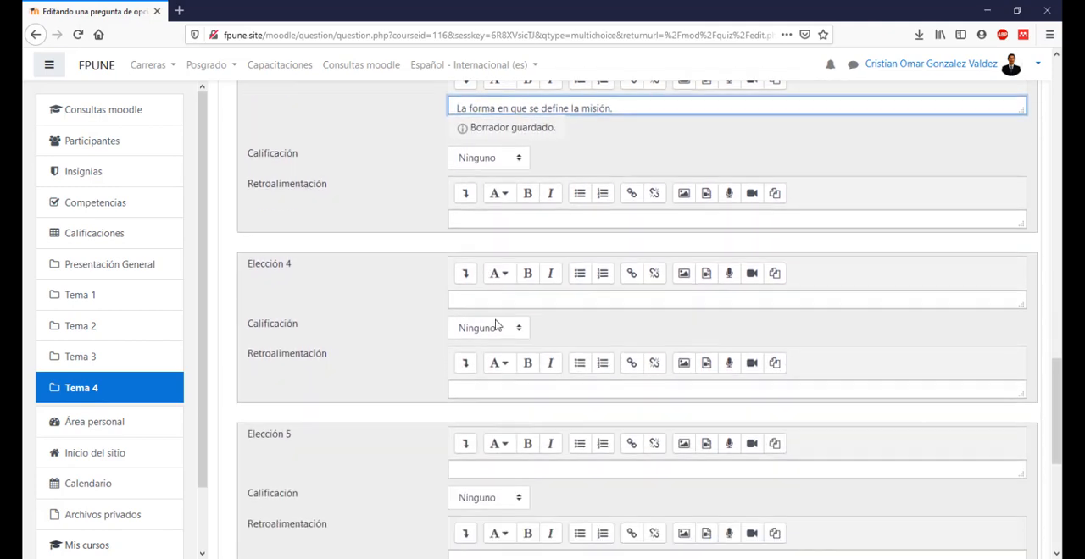
pyautogui.click(490, 301)
pyautogui.hotkey('alt', 'Tab')
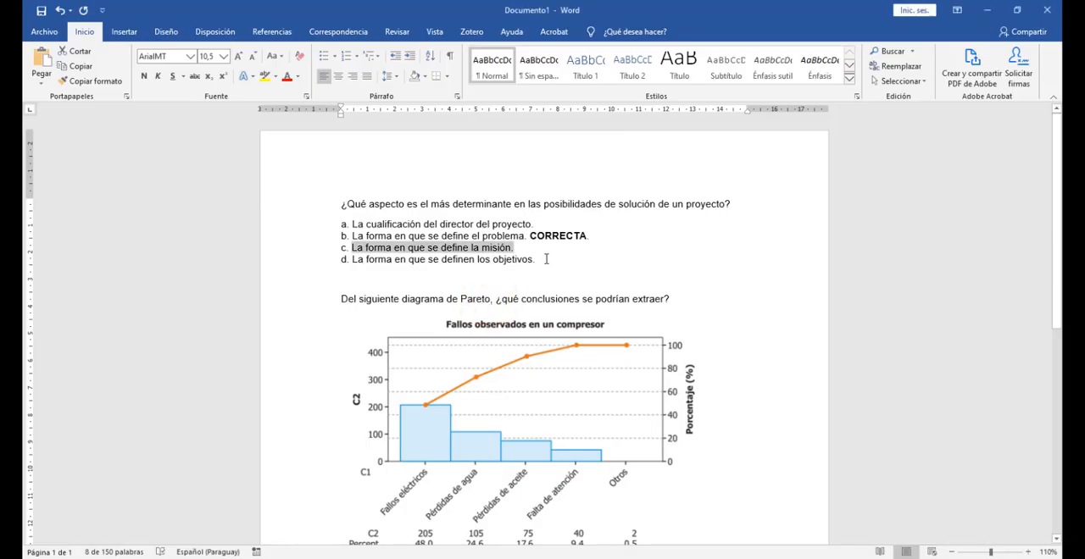
pyautogui.moveTo(544, 259); pyautogui.dragTo(353, 261)
pyautogui.hotkey('ctrl', 'c')
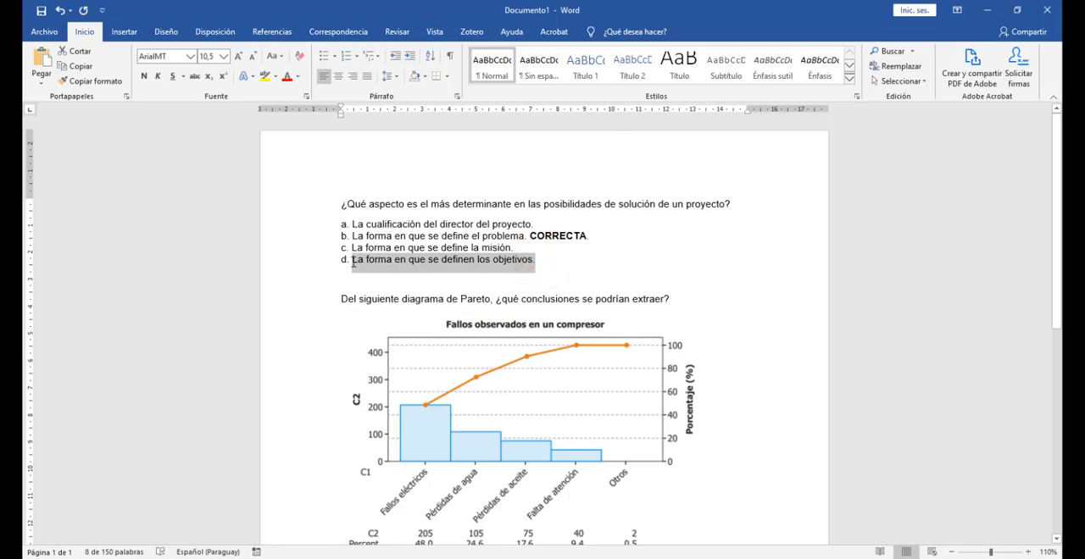
pyautogui.hotkey('alt', 'Tab')
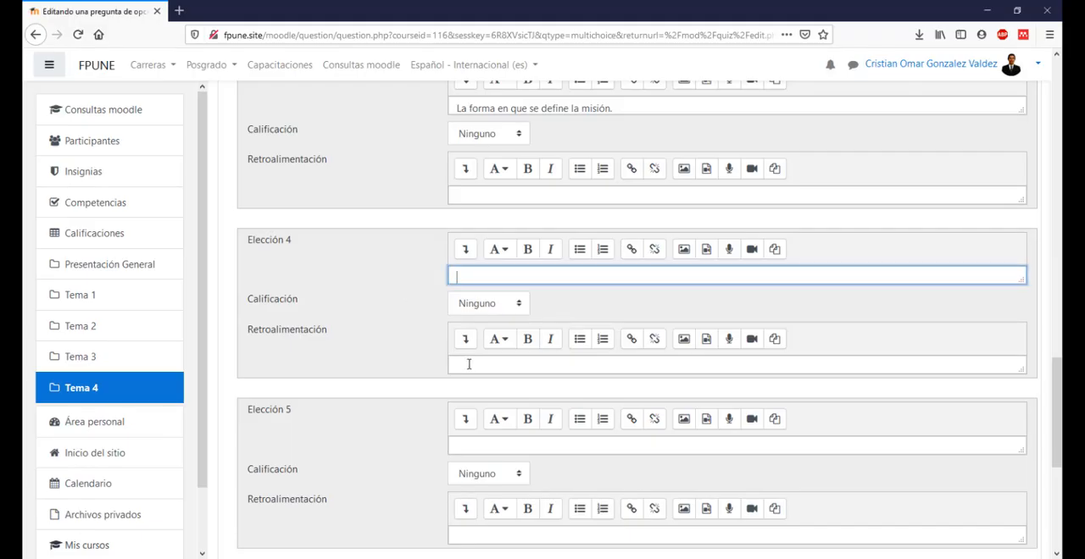
pyautogui.click(478, 363)
pyautogui.click(501, 276)
pyautogui.hotkey('ctrl', 'v')
pyautogui.moveTo(1017, 282); pyautogui.dragTo(1017, 301)
# Step: Review the answer texts and their Calificación values in the Respuestas section
pyautogui.scroll(6, 586, 375)
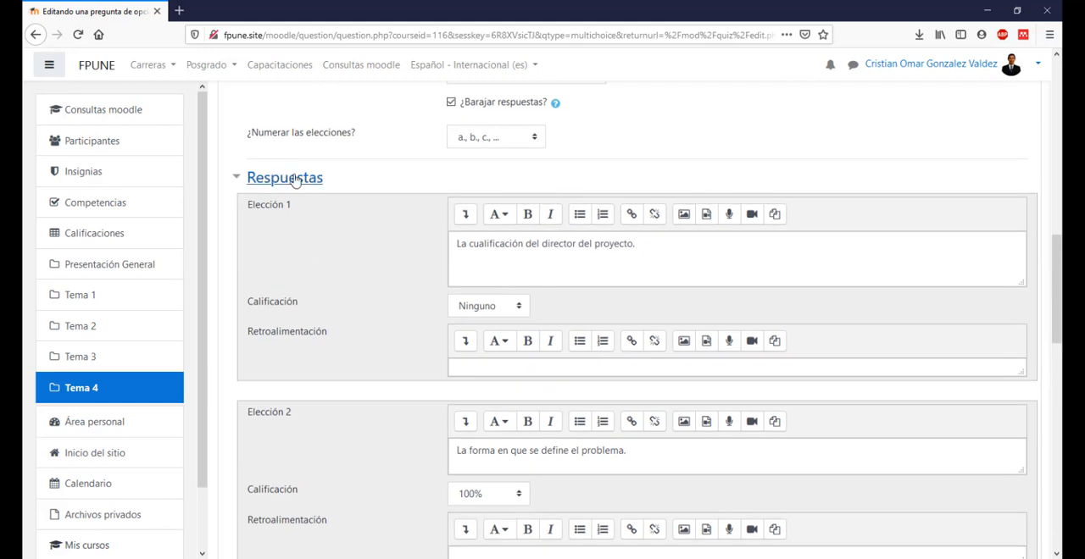
pyautogui.scroll(-2, 523, 376)
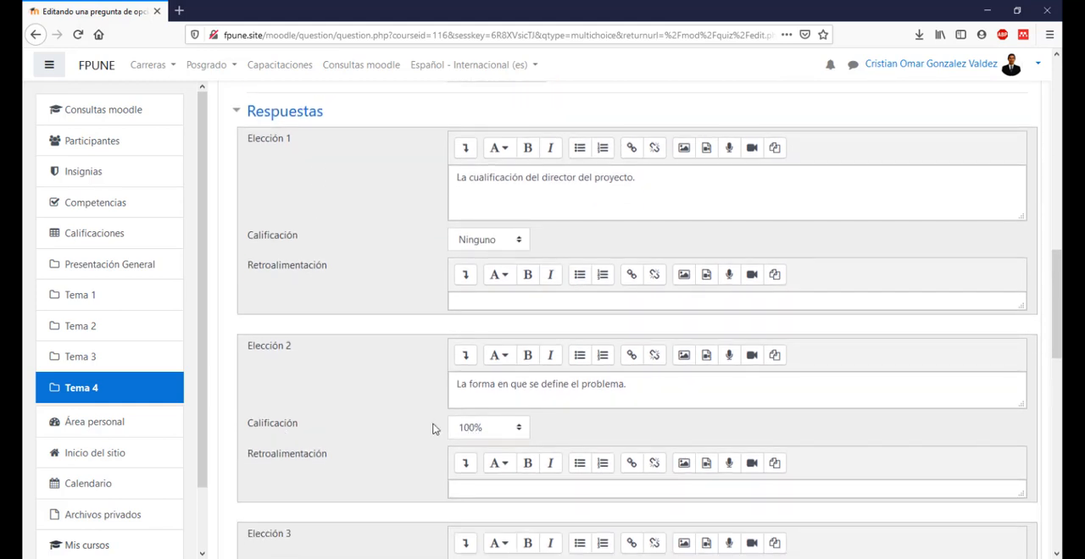
pyautogui.click(632, 393)
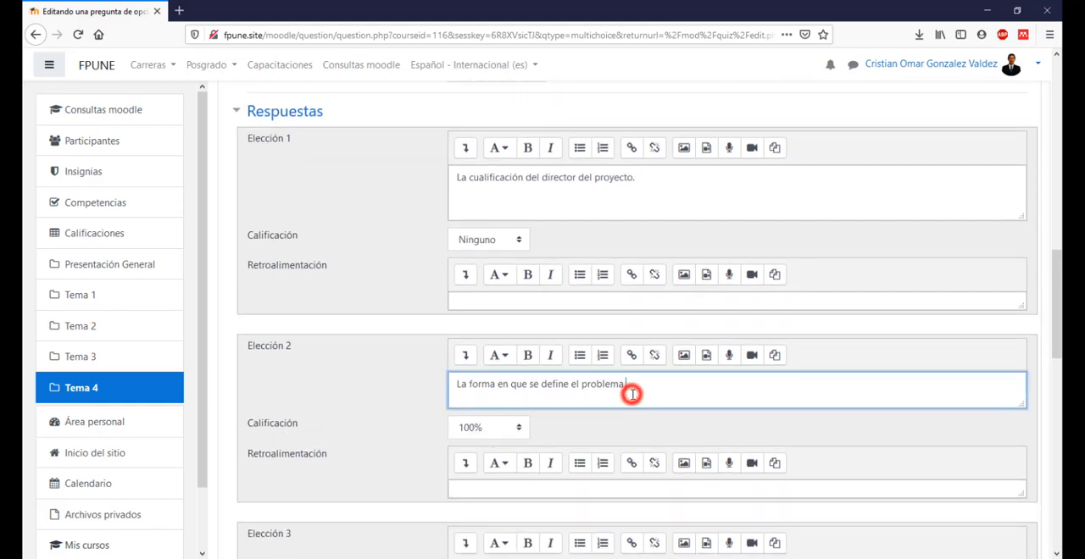
pyautogui.scroll(-3, 633, 393)
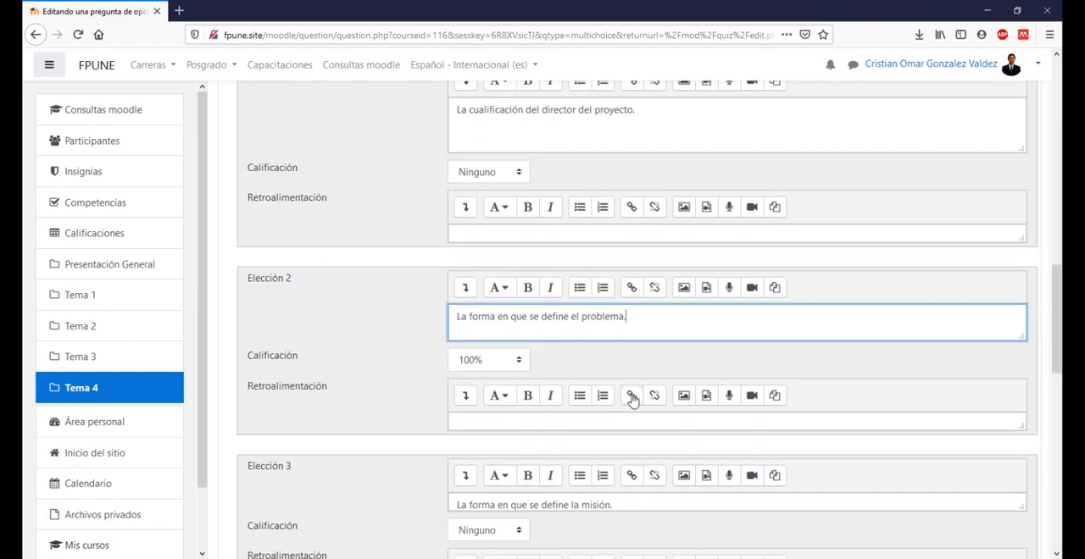
pyautogui.scroll(-10, 605, 292)
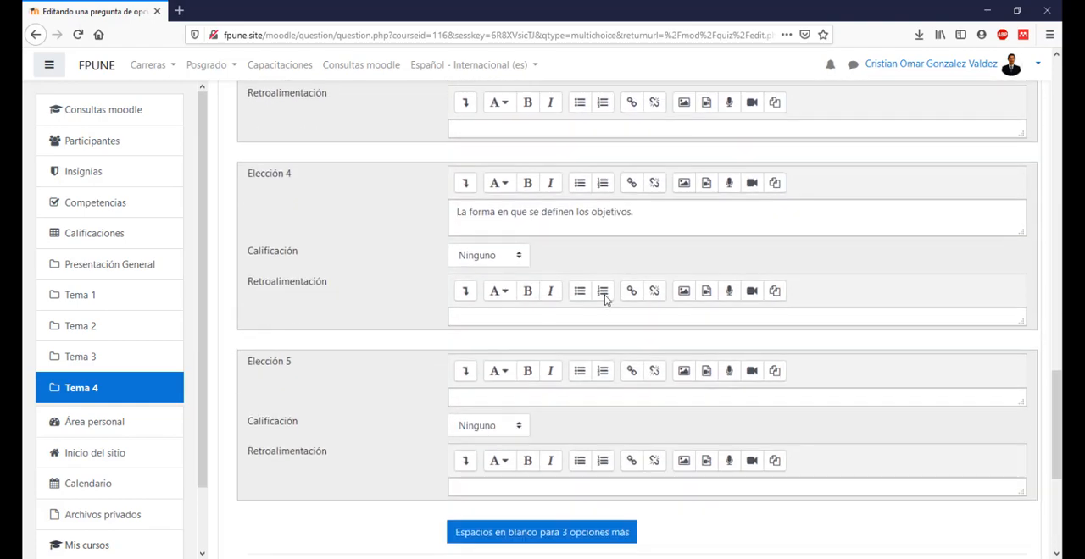
pyautogui.scroll(-4, 605, 301)
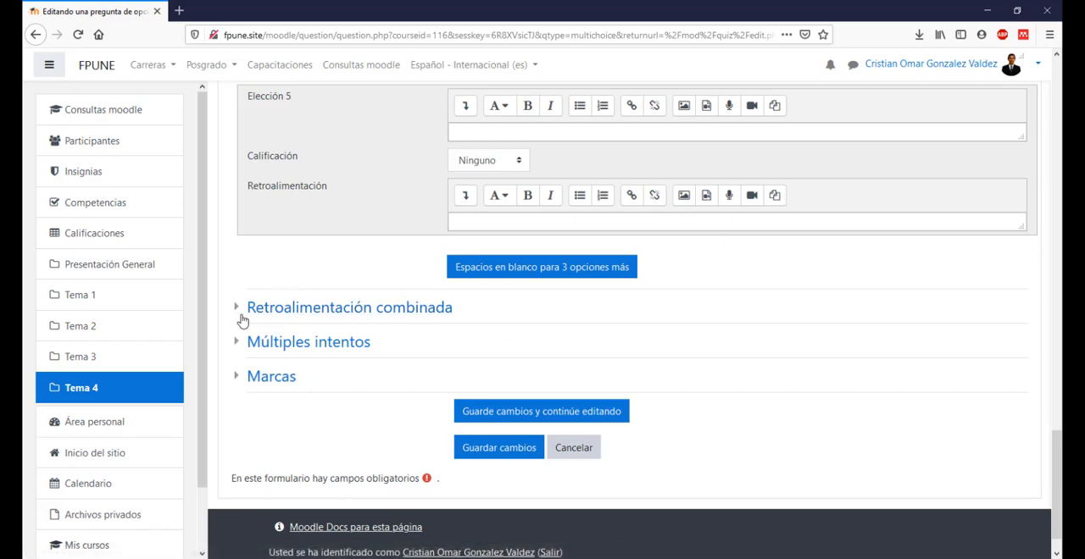
# Step: Expand Retroalimentación combinada, review the feedback texts for correct, partially correct and incorrect answers, and collapse the section
pyautogui.click(275, 312)
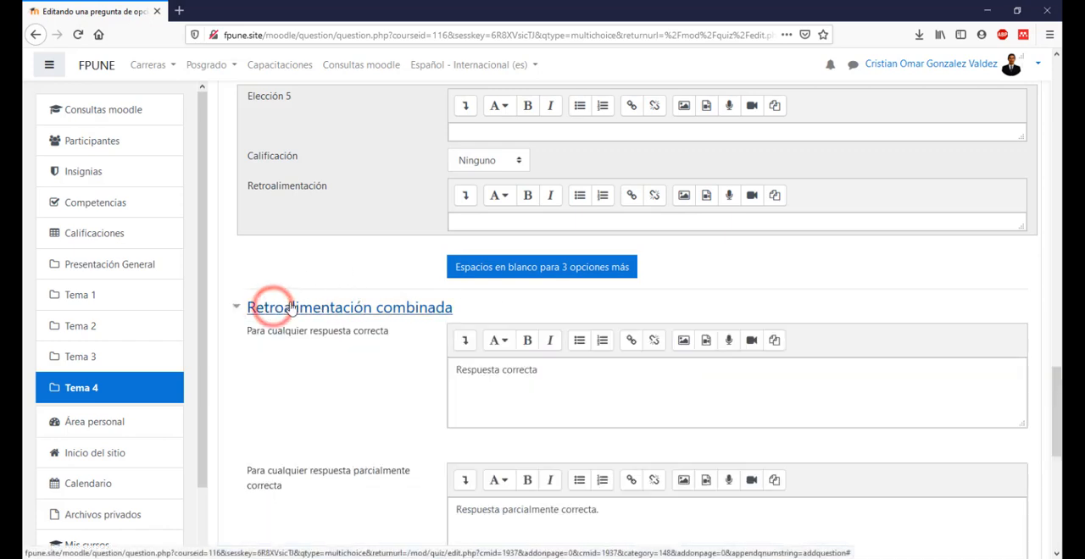
pyautogui.scroll(-1, 489, 361)
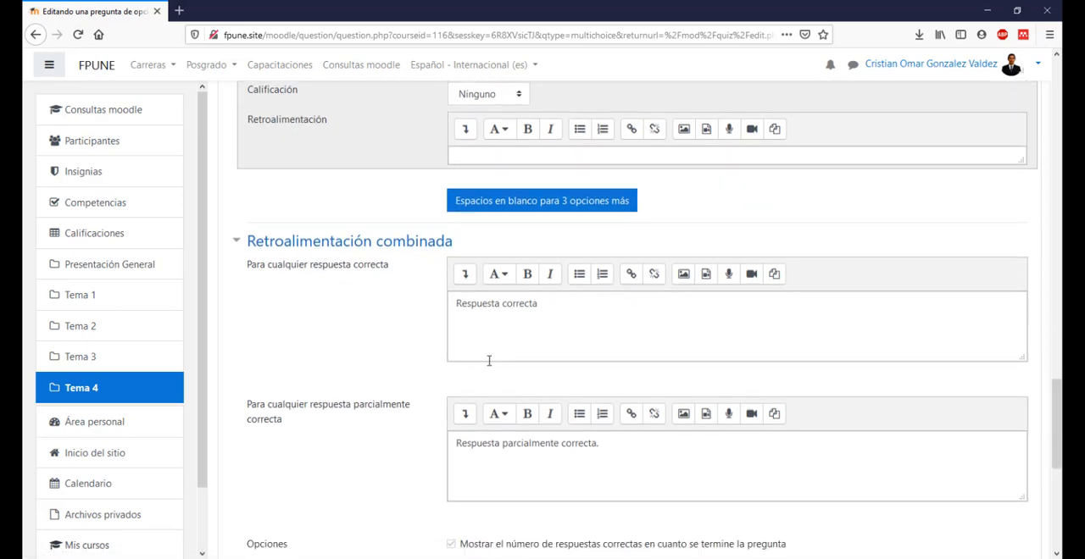
pyautogui.scroll(-2, 353, 360)
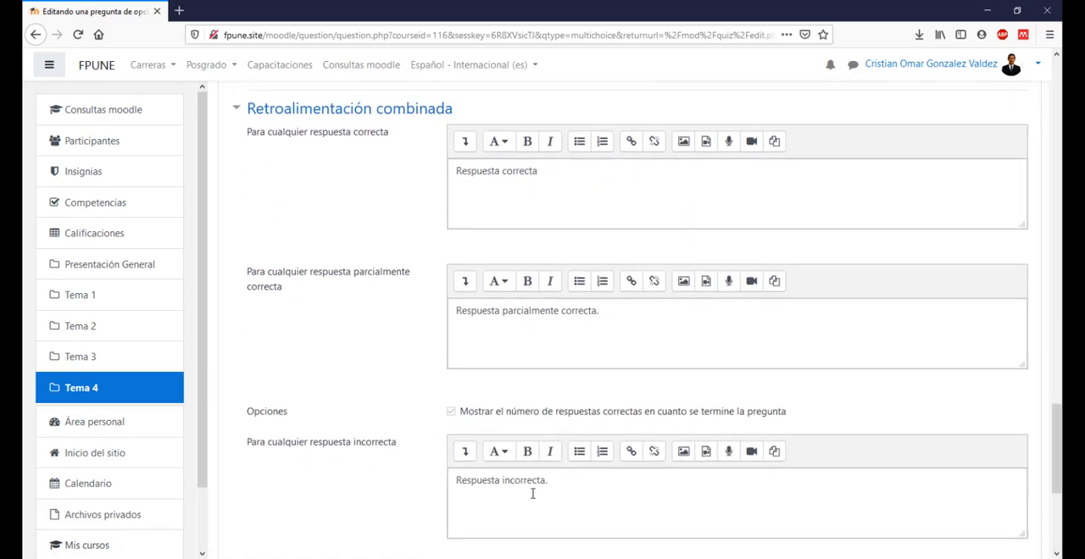
pyautogui.scroll(-1, 588, 470)
pyautogui.scroll(1, 348, 458)
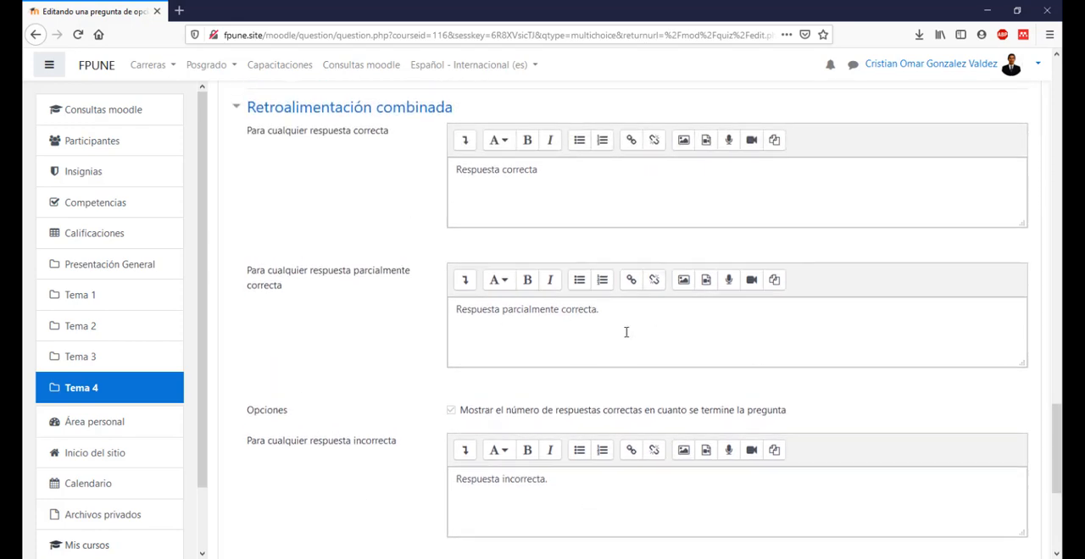
pyautogui.scroll(-1, 585, 369)
pyautogui.scroll(1, 584, 365)
pyautogui.click(328, 110)
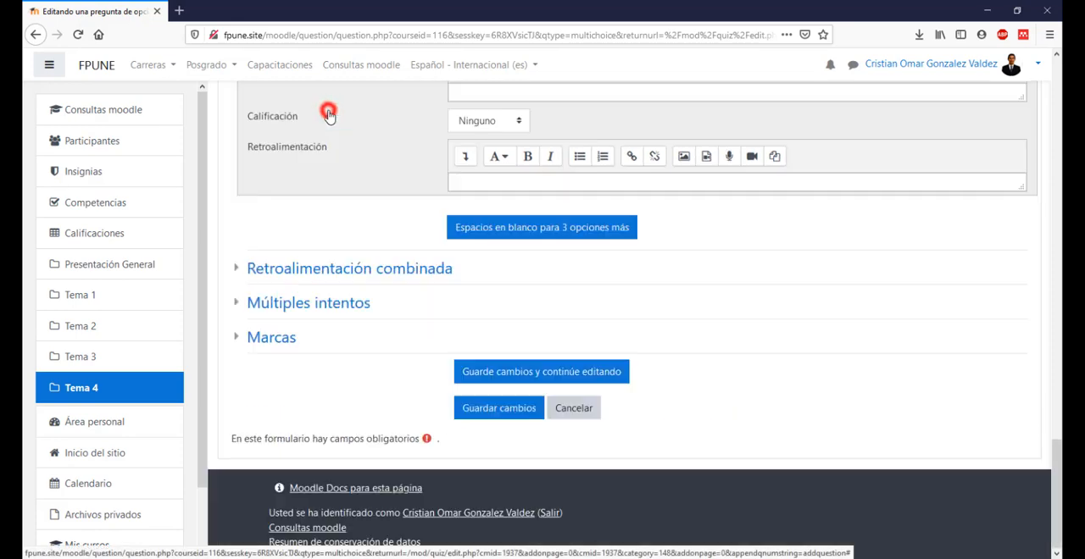
# Step: Under Múltiples intentos, set the penalty for each incorrect attempt to 0% and save the question
pyautogui.click(286, 304)
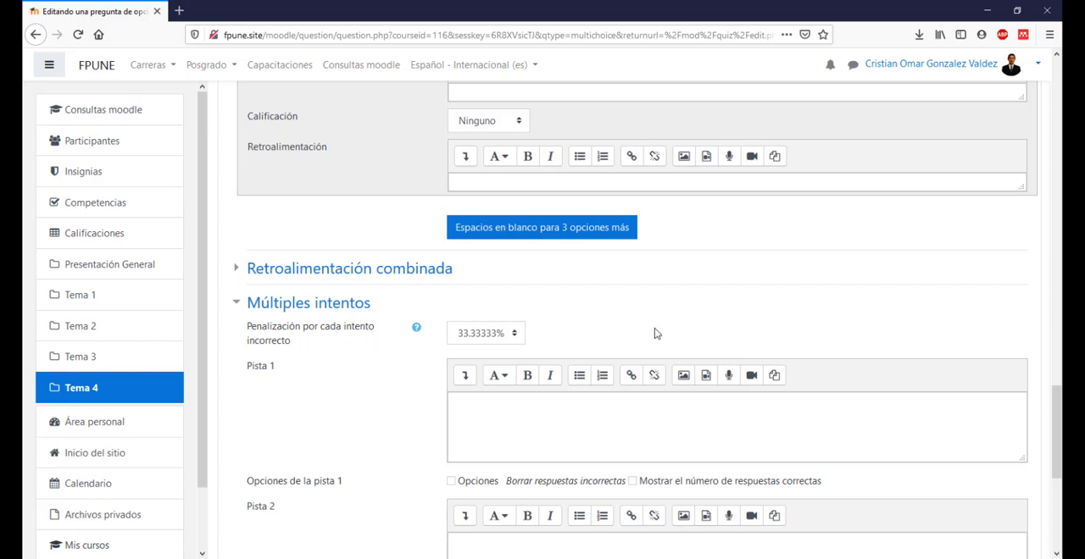
pyautogui.scroll(-2, 654, 327)
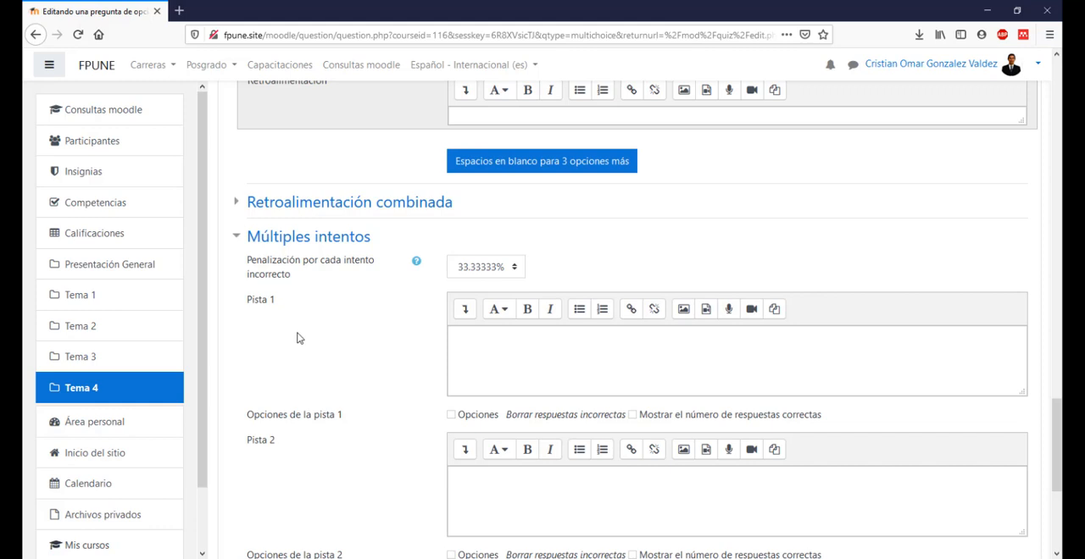
pyautogui.click(501, 266)
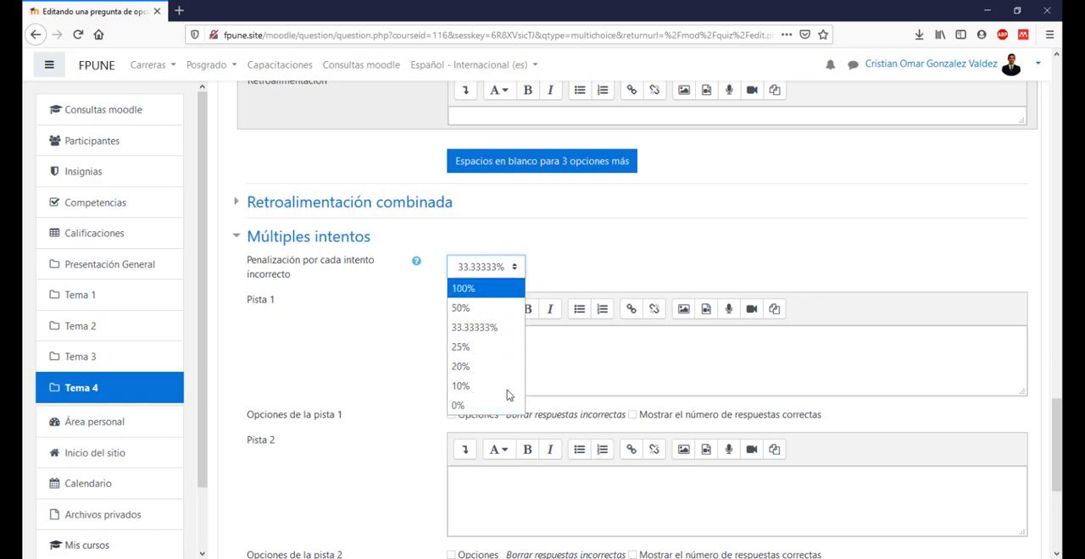
pyautogui.click(471, 404)
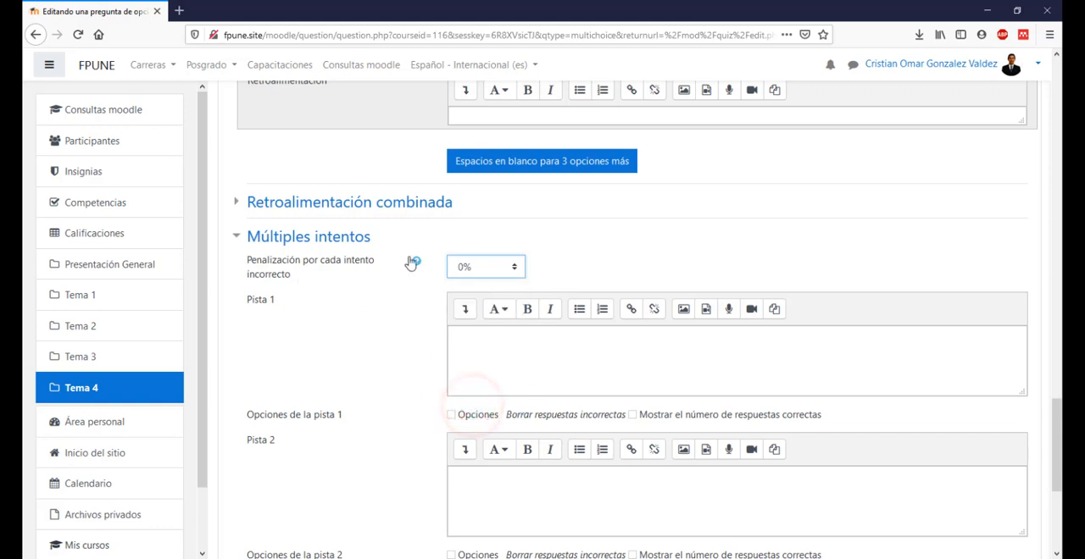
pyautogui.click(633, 268)
pyautogui.scroll(-4, 323, 385)
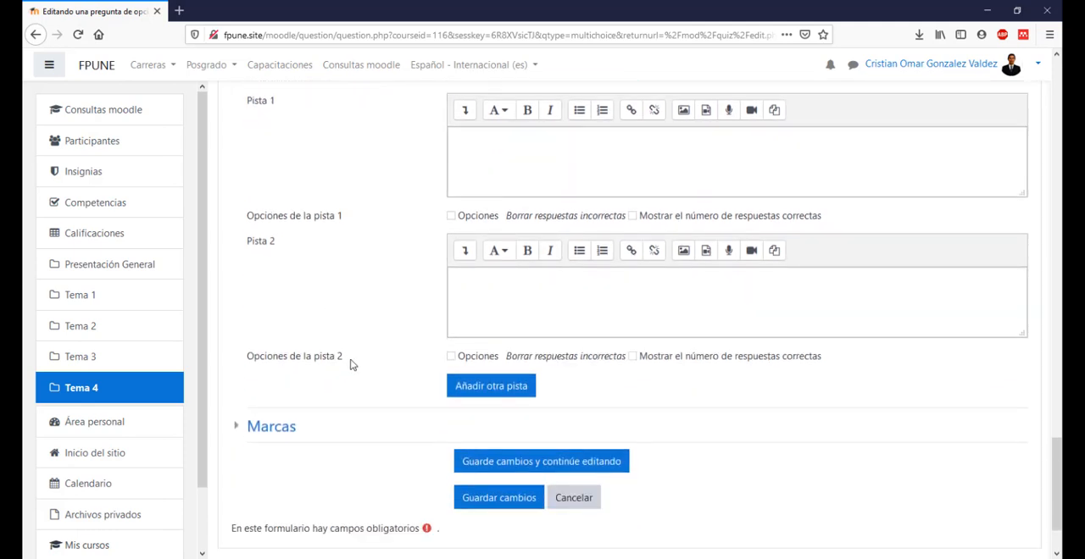
pyautogui.click(496, 502)
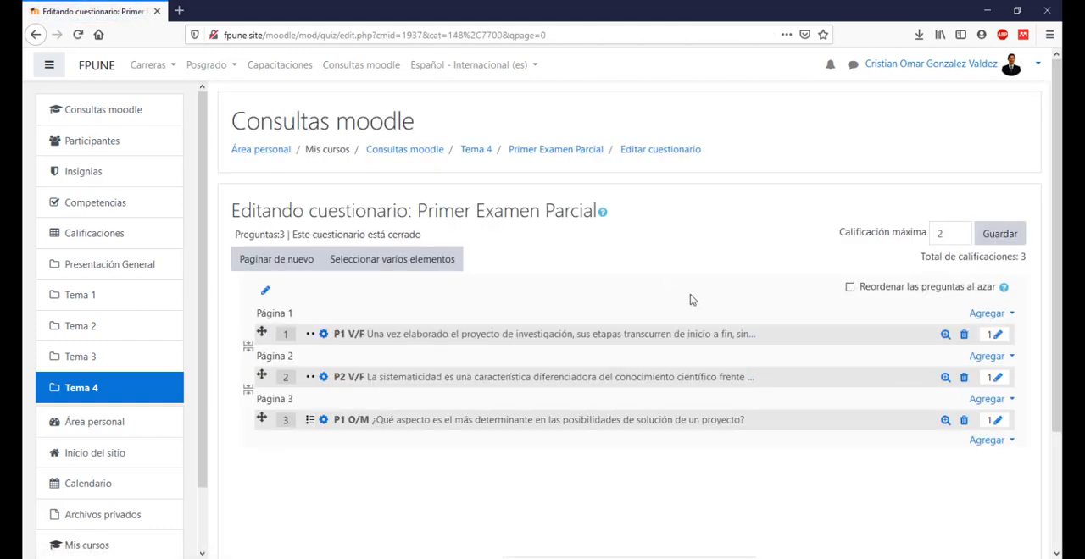
# Step: Preview question P1 O/M twice, filling in the correct answer each time and closing the preview
pyautogui.scroll(-2, 314, 392)
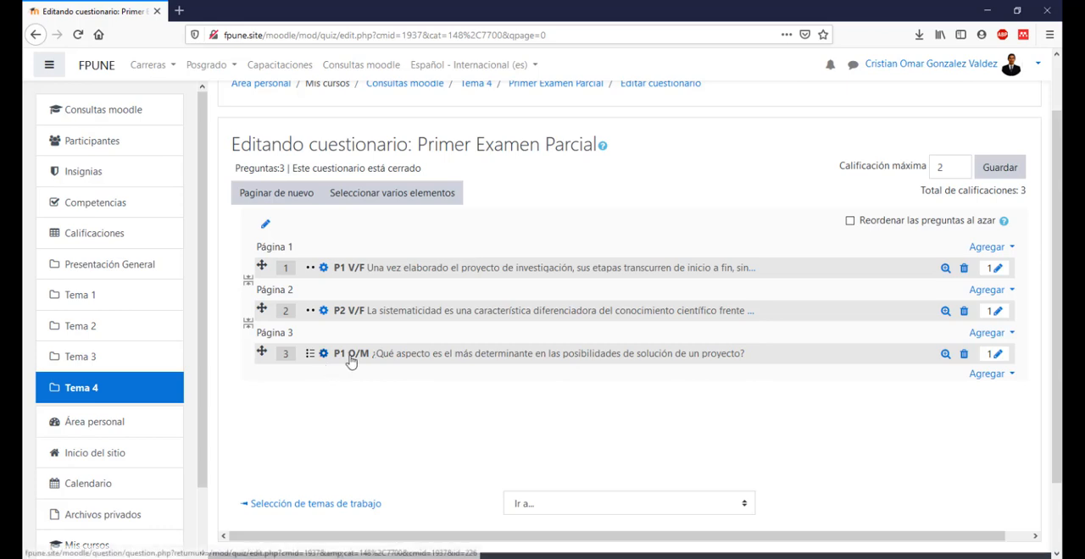
pyautogui.click(946, 354)
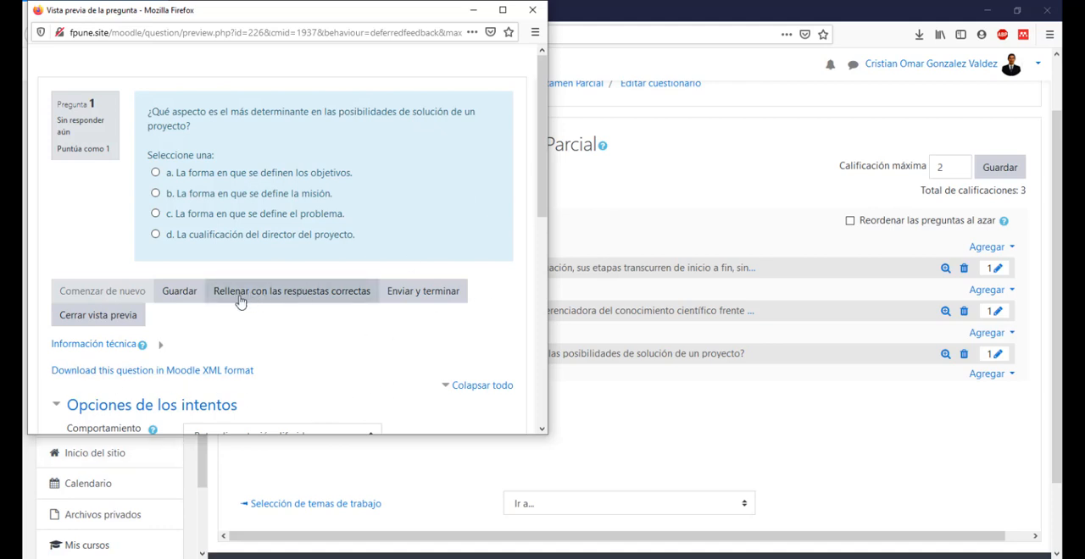
pyautogui.click(323, 293)
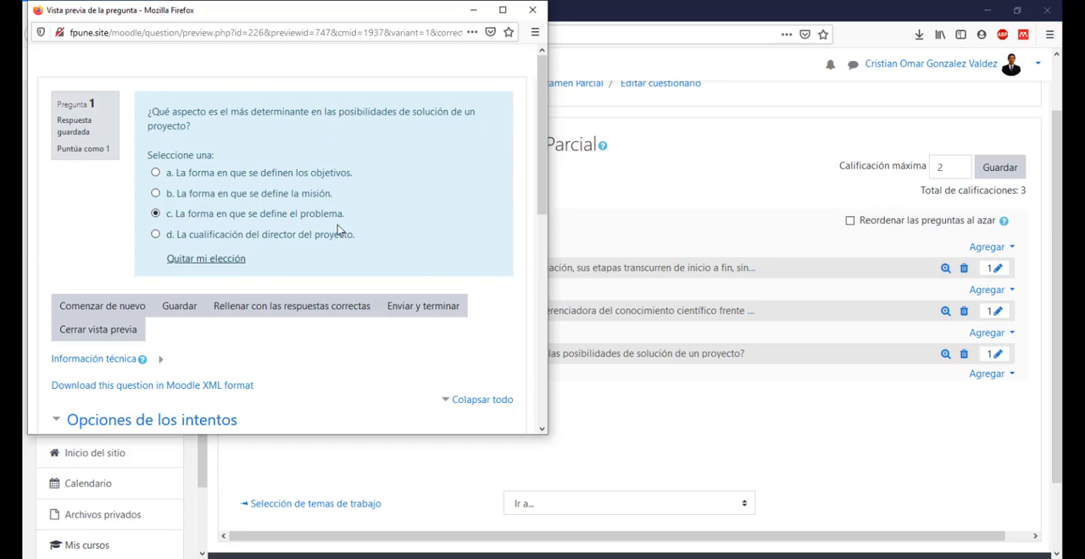
pyautogui.click(106, 329)
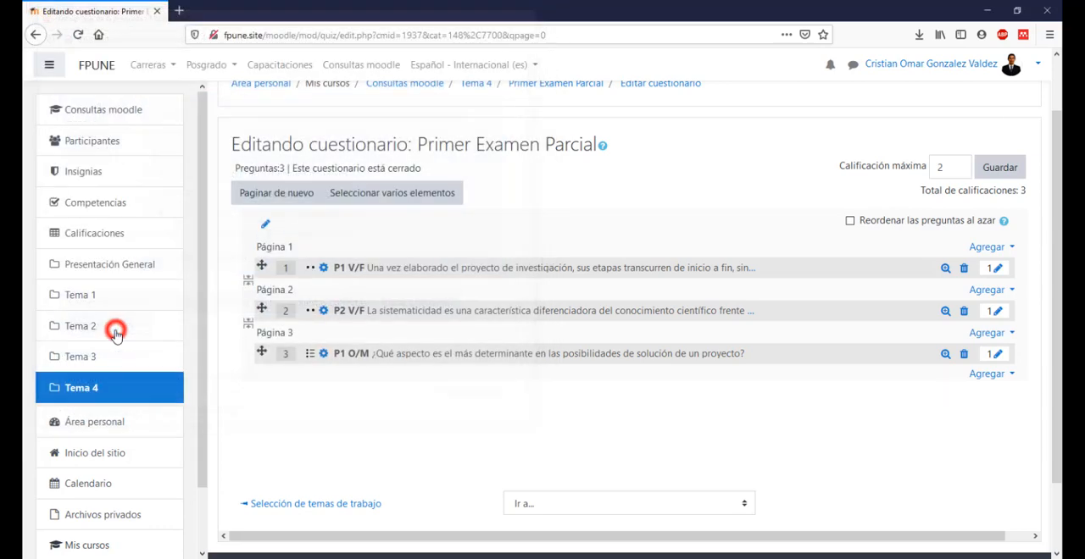
pyautogui.click(944, 354)
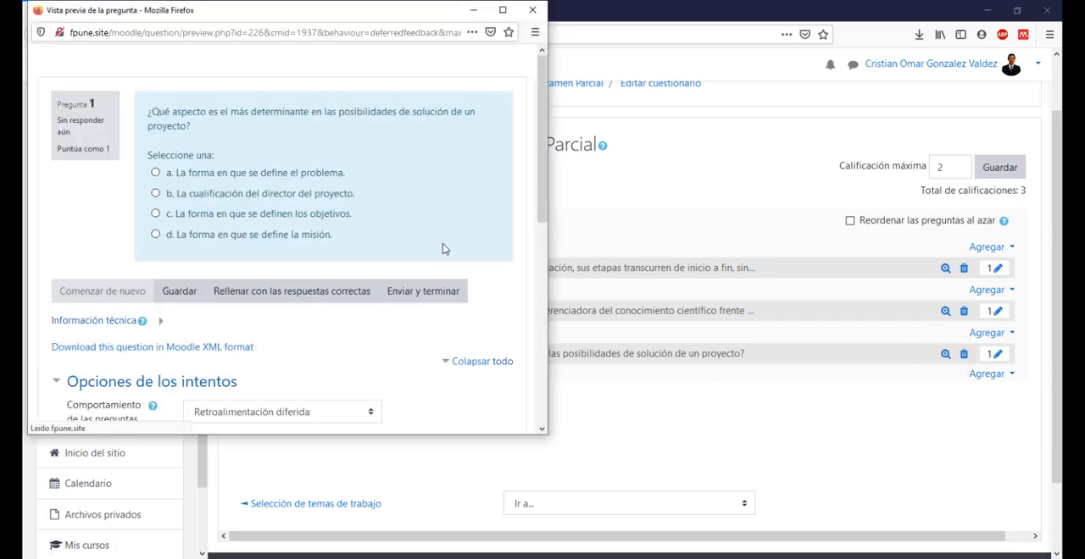
pyautogui.click(318, 294)
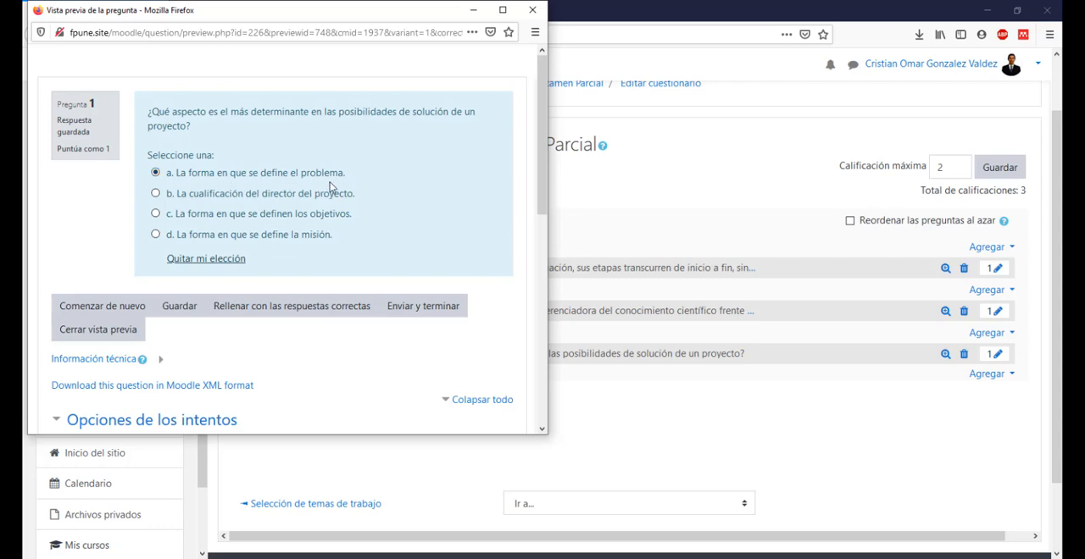
pyautogui.click(110, 332)
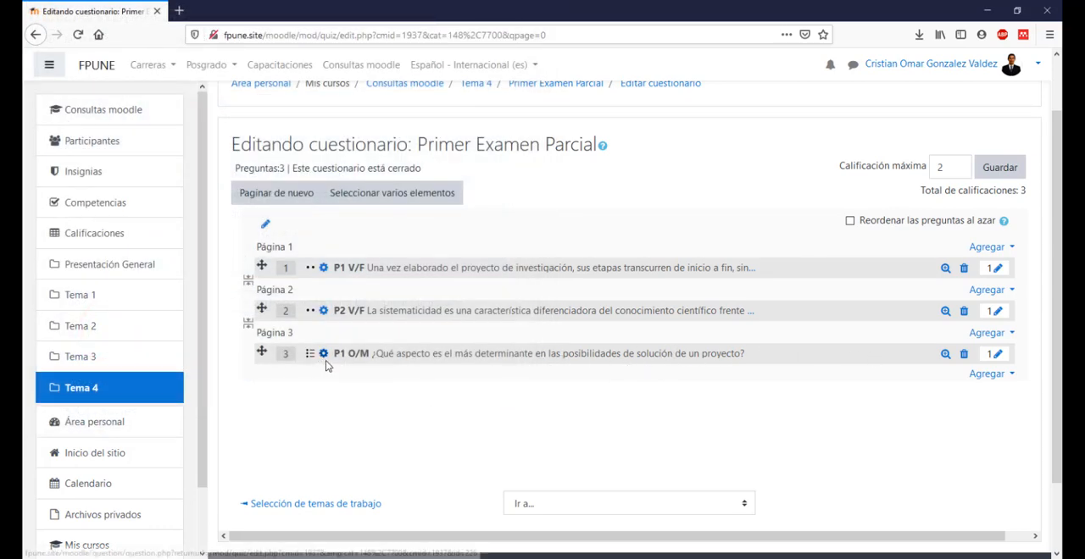
# Step: Reopen question P1 O/M for editing and review its statement, general settings and graded answers
pyautogui.click(323, 355)
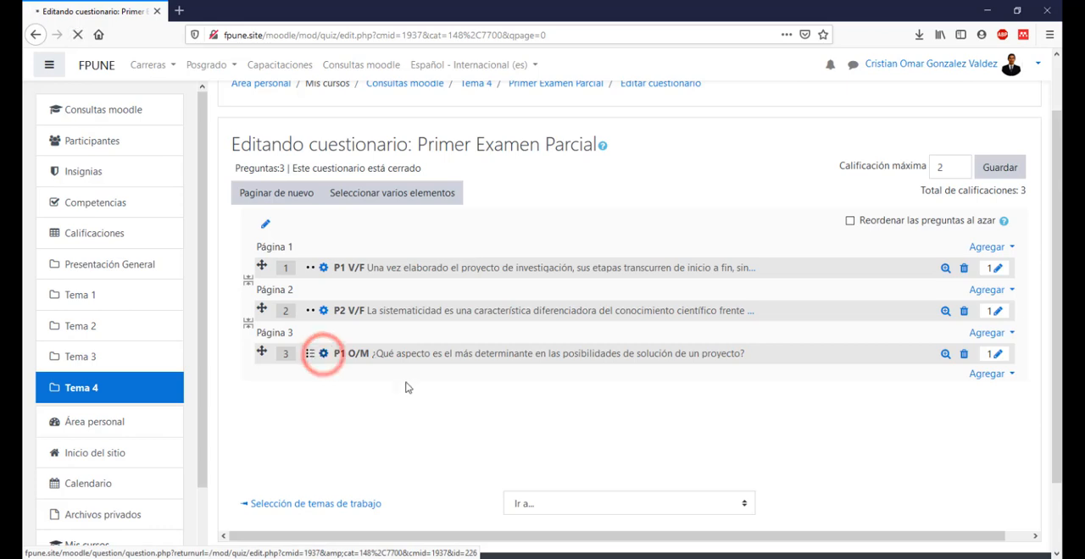
pyautogui.scroll(-2, 998, 356)
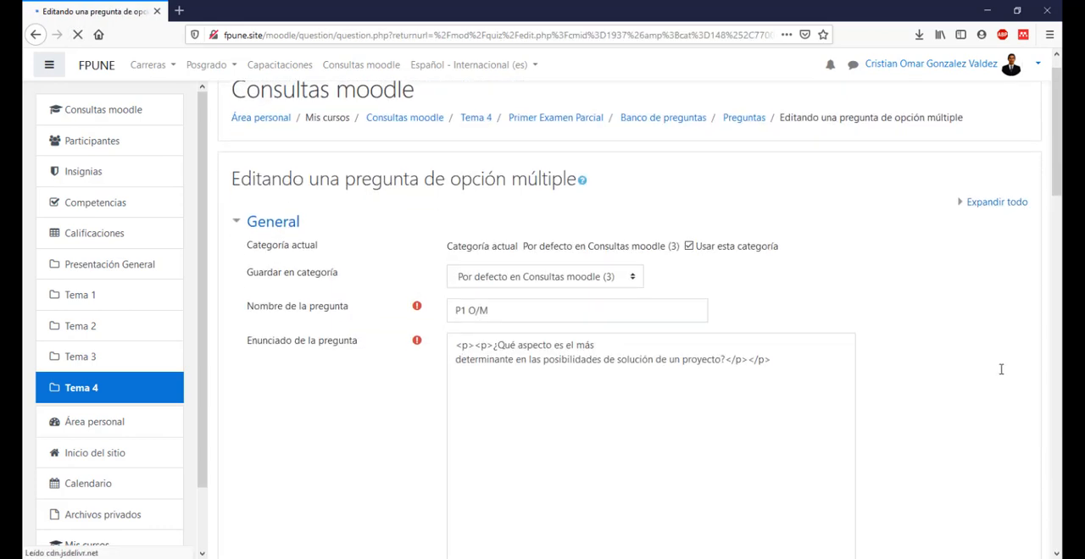
pyautogui.scroll(-6, 653, 331)
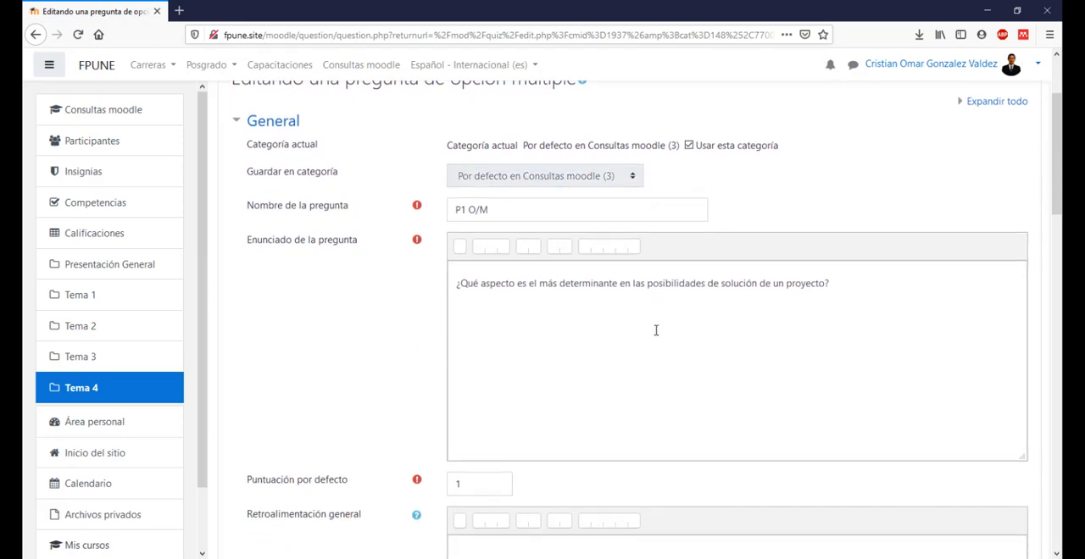
pyautogui.scroll(-8, 665, 293)
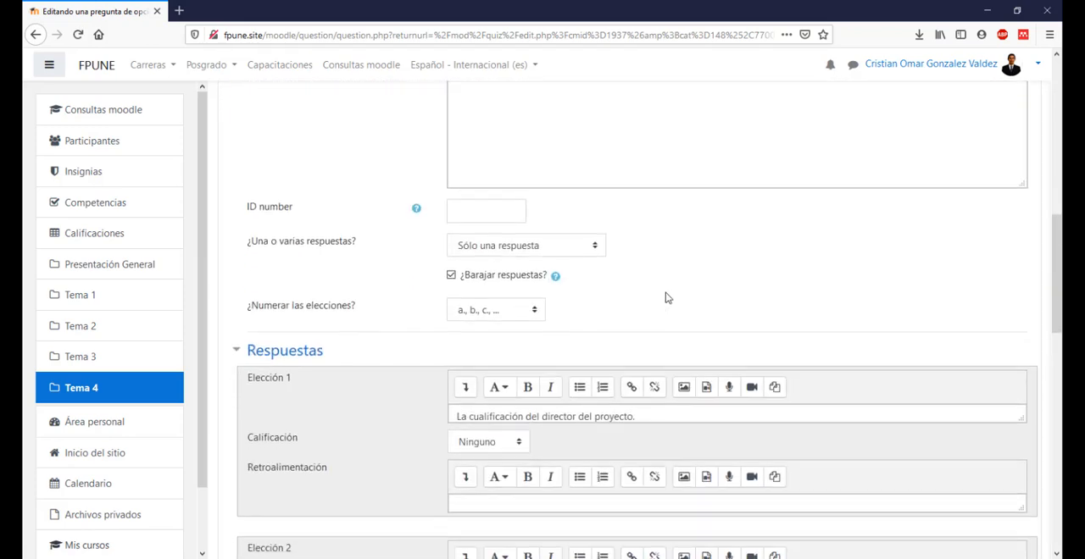
pyautogui.scroll(-10, 665, 295)
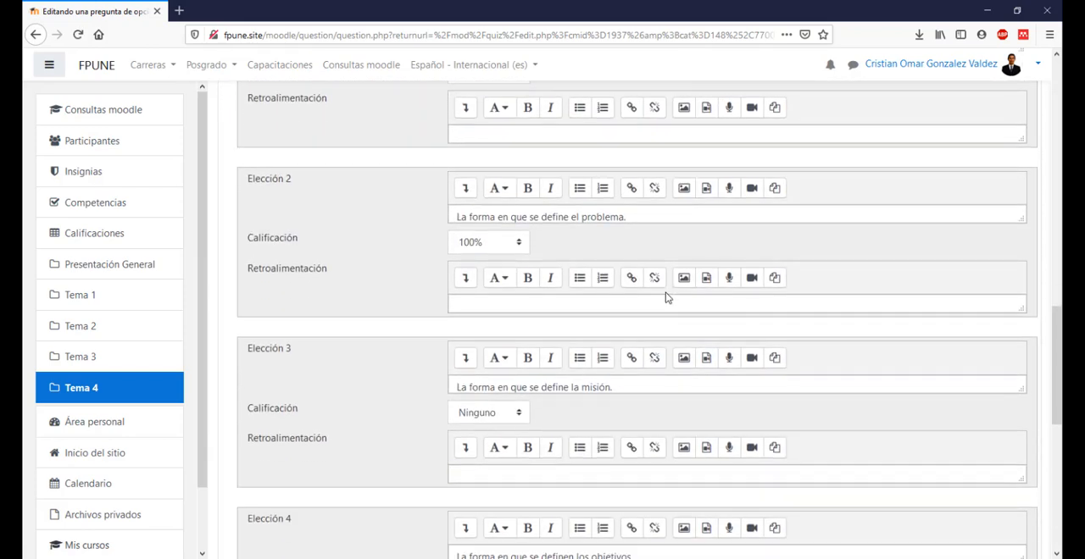
pyautogui.scroll(-1, 665, 297)
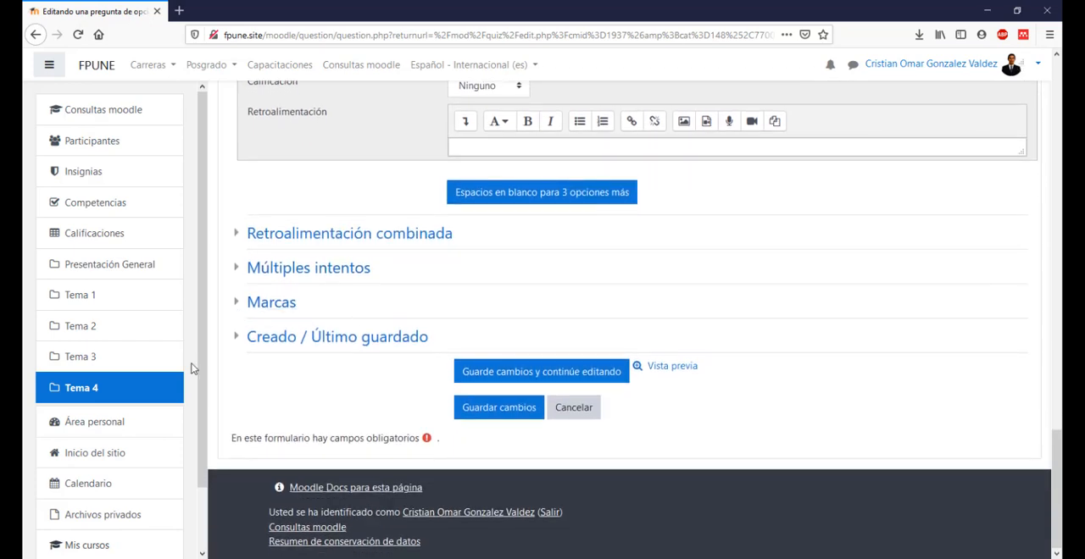
# Step: Expand Múltiples intentos, examine the Pista 1 and Pista 2 hint fields, and return to the quiz's question list
pyautogui.click(346, 266)
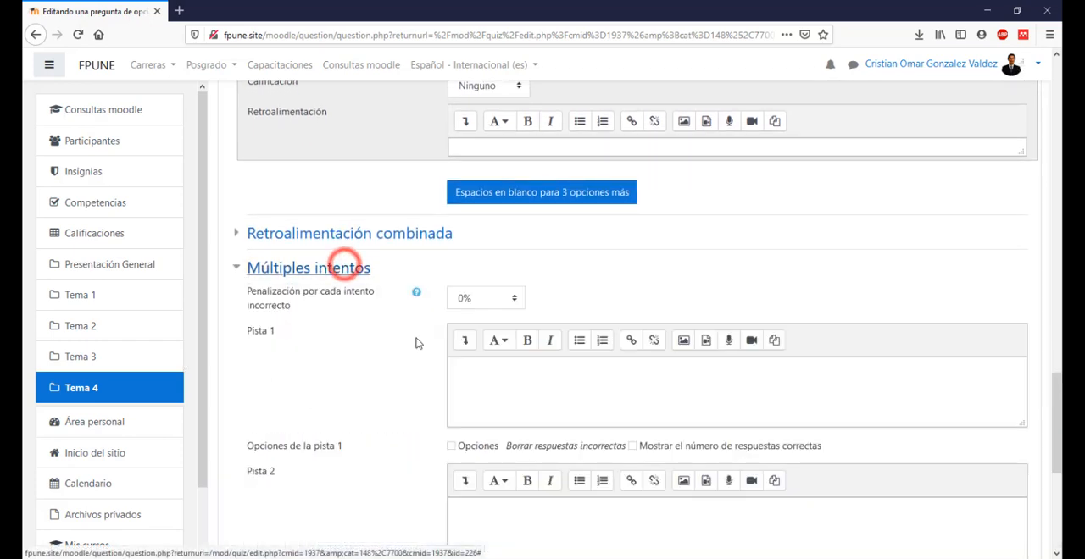
pyautogui.scroll(-2, 491, 358)
pyautogui.scroll(-3, 491, 358)
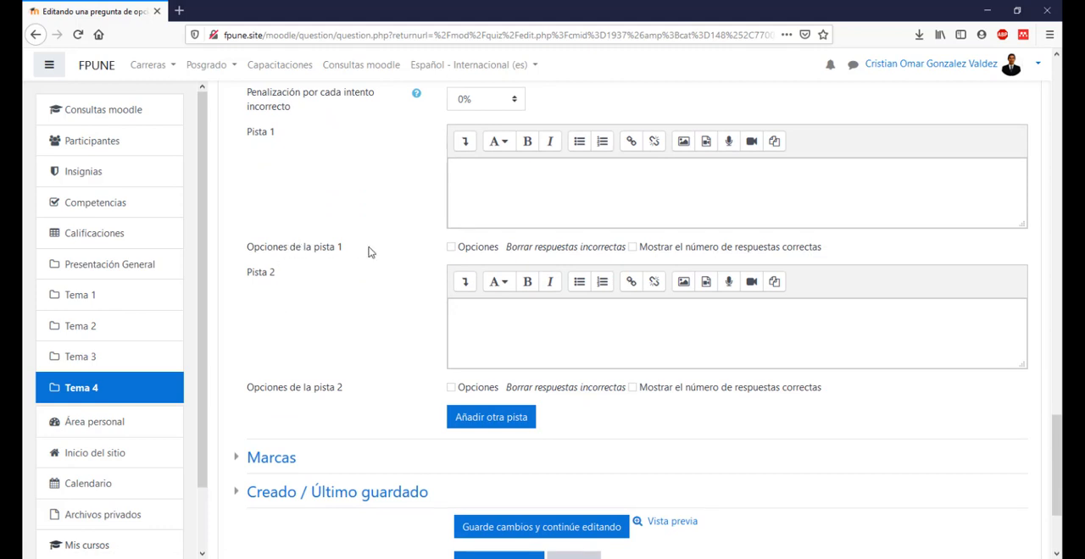
pyautogui.click(509, 197)
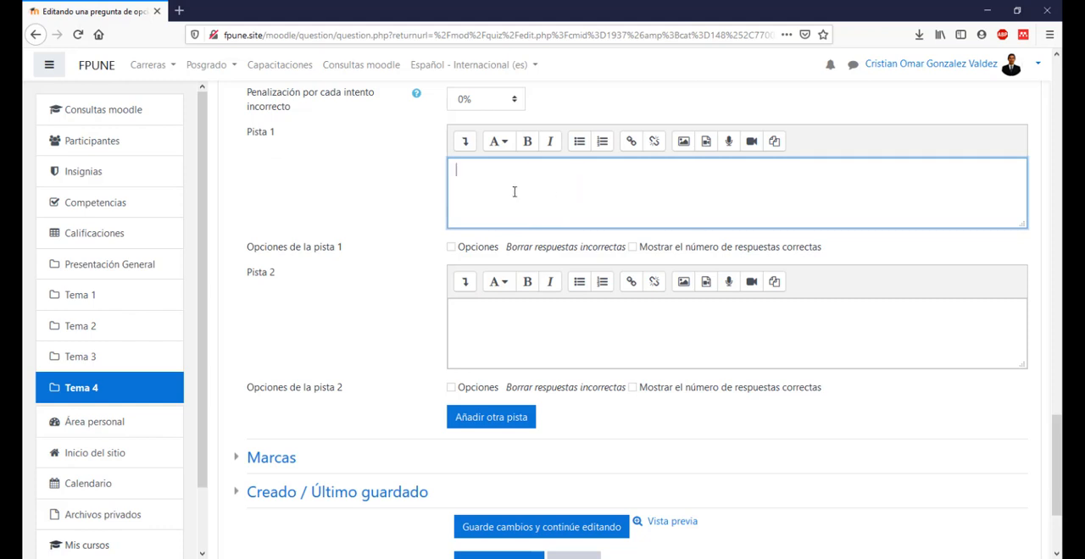
pyautogui.click(564, 169)
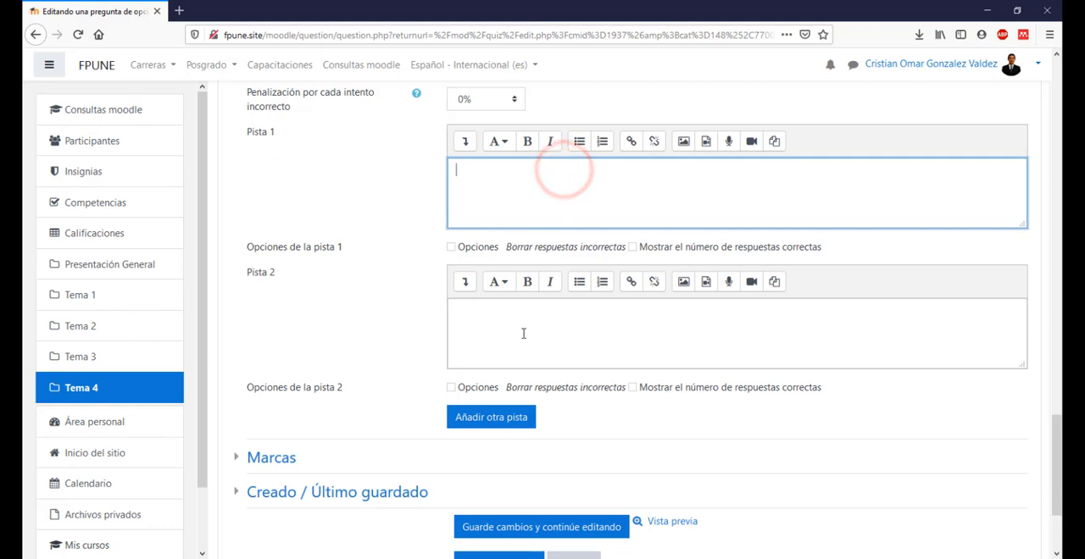
pyautogui.click(515, 194)
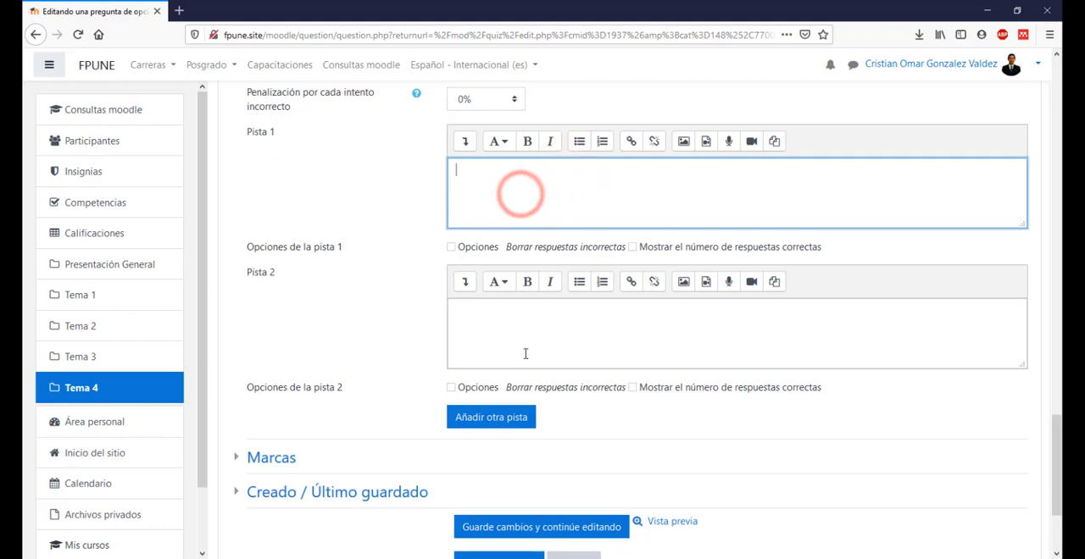
pyautogui.click(526, 346)
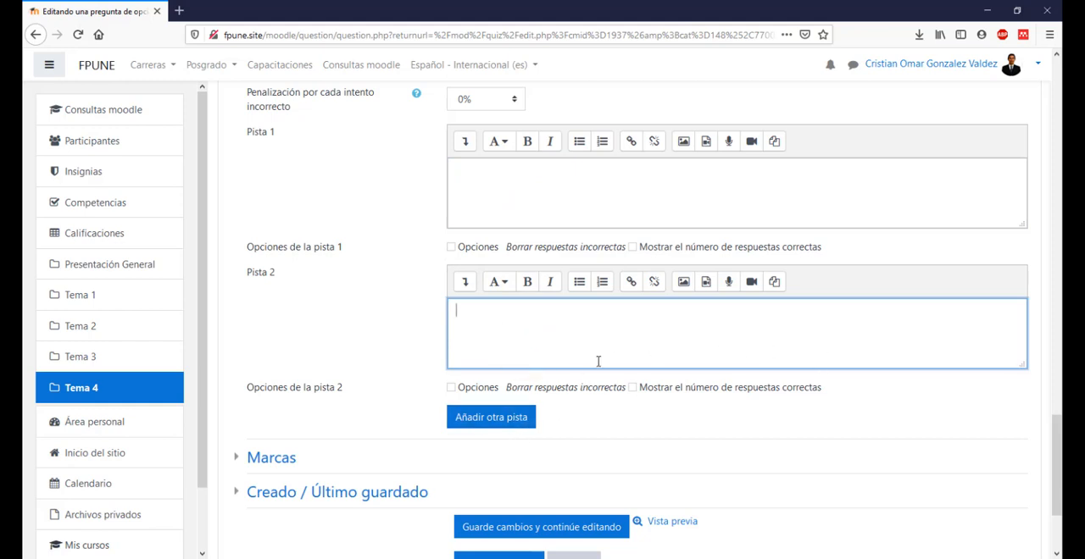
pyautogui.scroll(-3, 597, 361)
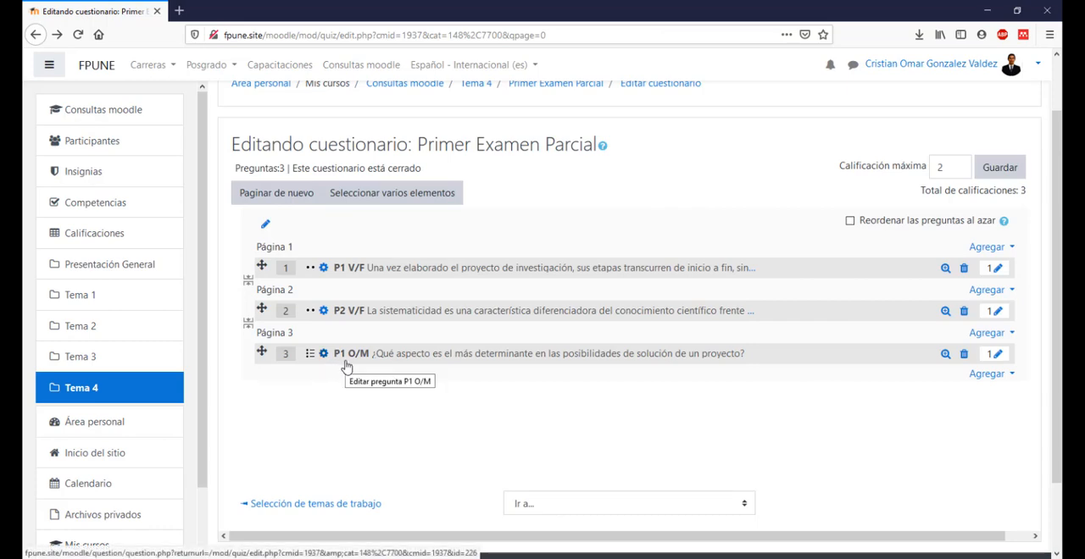
# Step: Add a new Opción múltiple question at the end of the quiz and name it P2 O/M
pyautogui.click(986, 374)
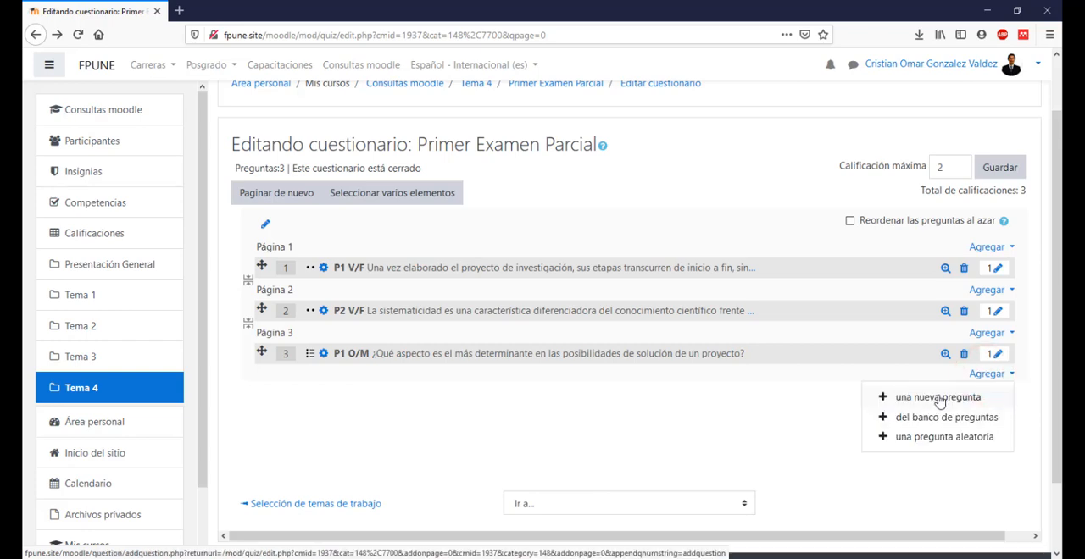
pyautogui.click(932, 397)
pyautogui.click(458, 193)
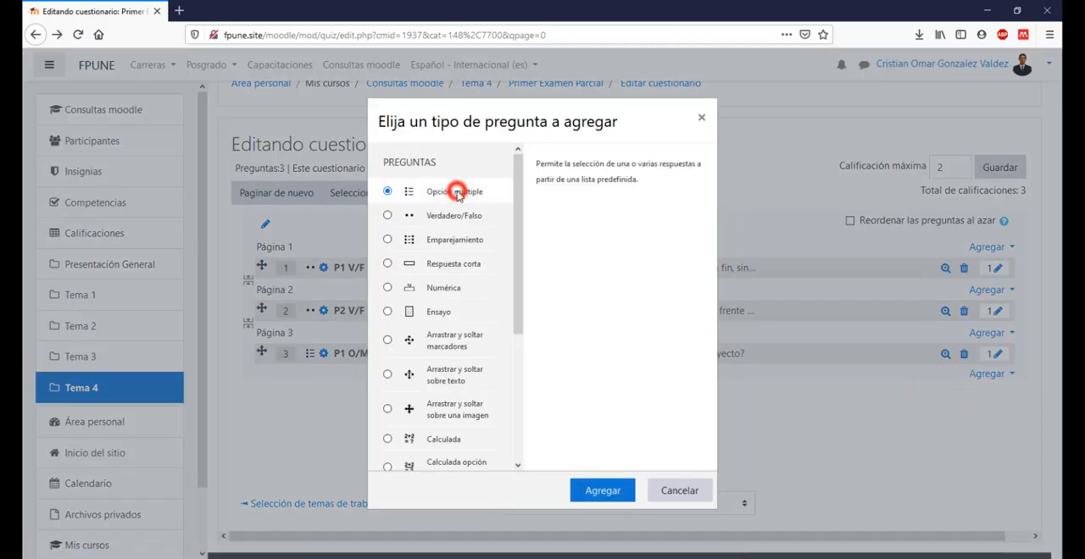
pyautogui.click(595, 491)
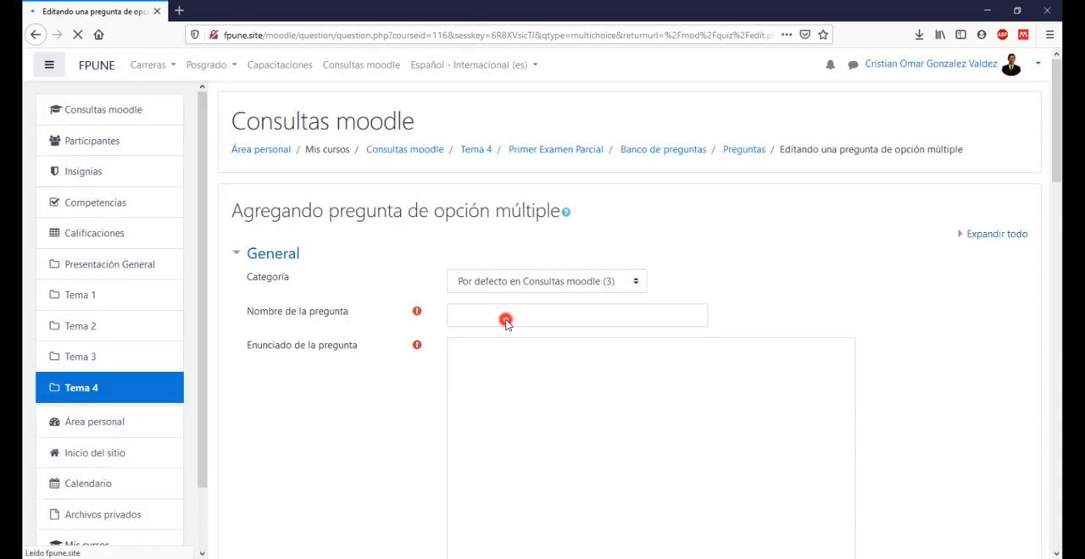
pyautogui.click(505, 323)
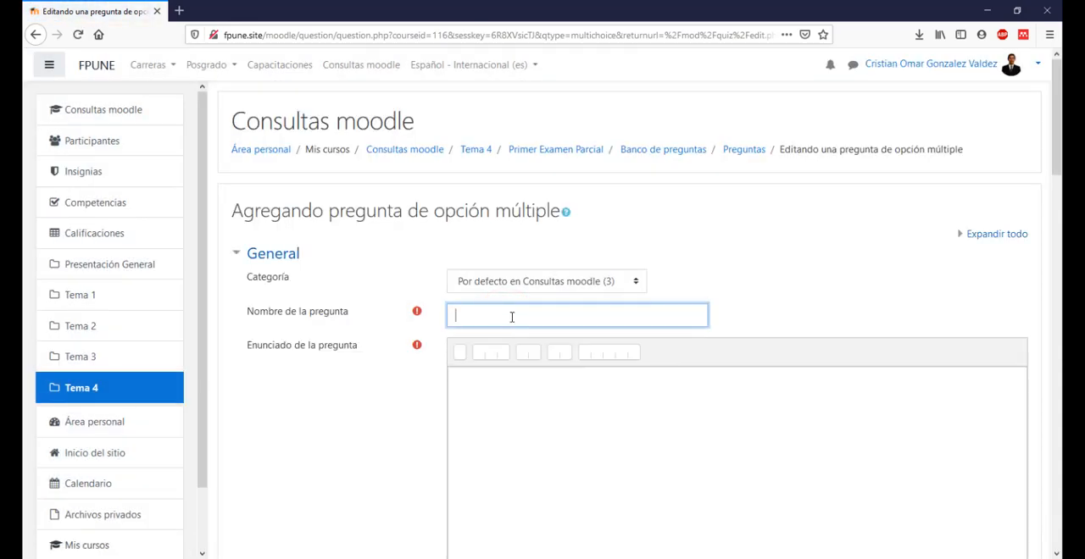
pyautogui.write('P2 O')
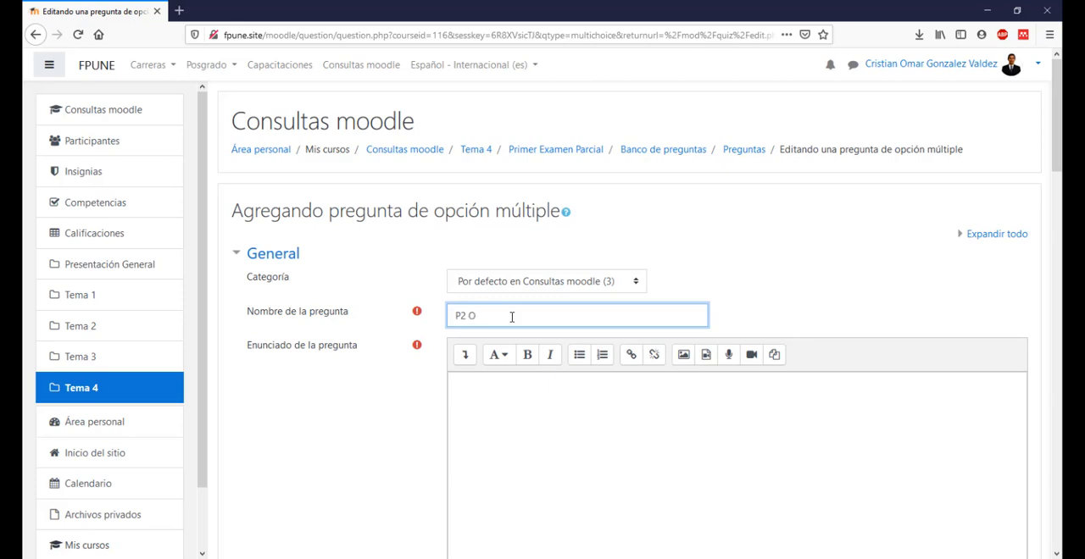
pyautogui.write('/M')
# Step: Copy the question "Del siguiente diagrama de Pareto, ¿qué conclusiones se podrían extraer?" from the Word document into the Enunciado de la pregunta
pyautogui.click(527, 392)
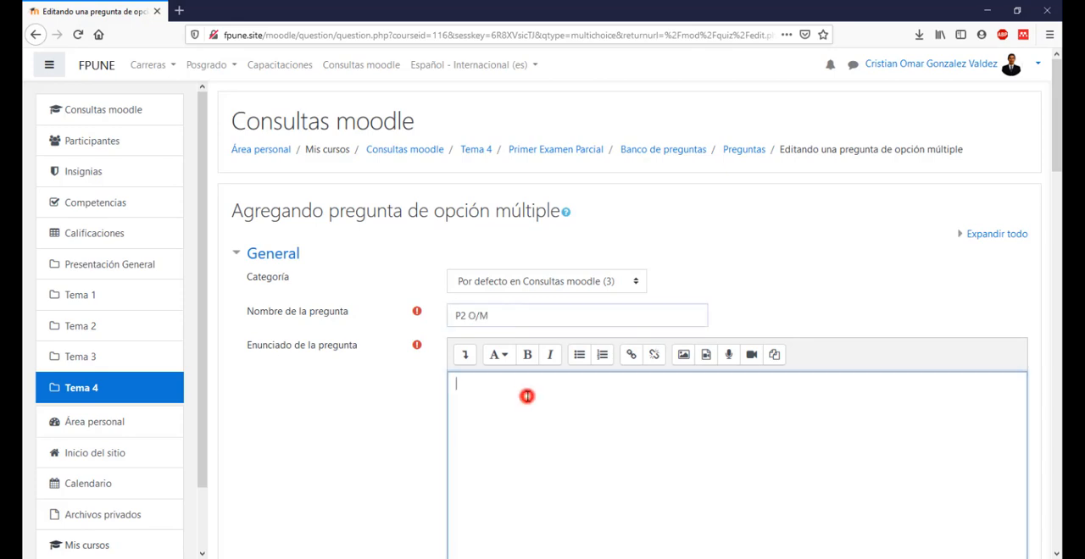
pyautogui.scroll(-3, 545, 368)
pyautogui.hotkey('alt', 'Tab')
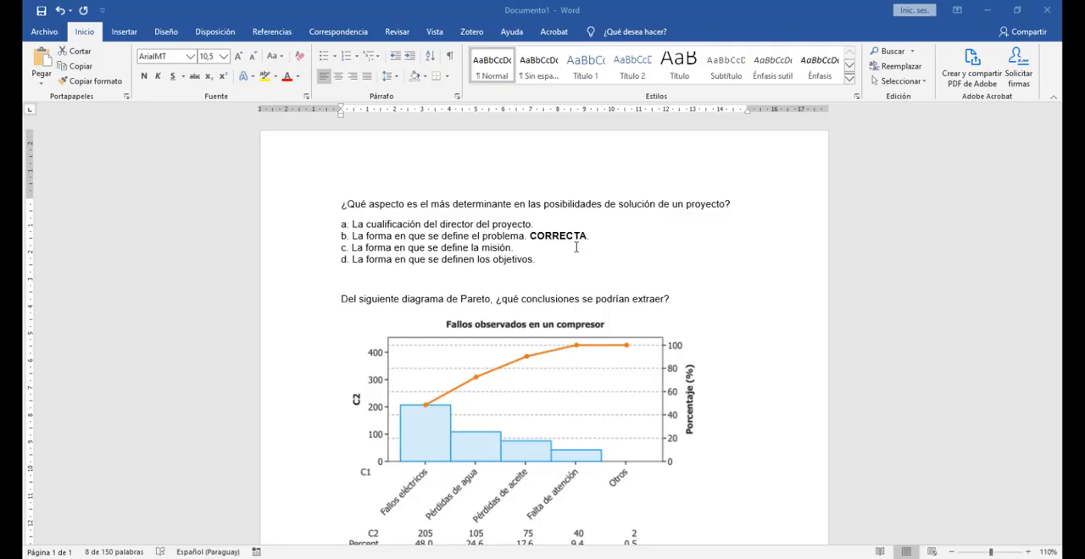
pyautogui.scroll(-2, 686, 289)
pyautogui.scroll(-2, 462, 235)
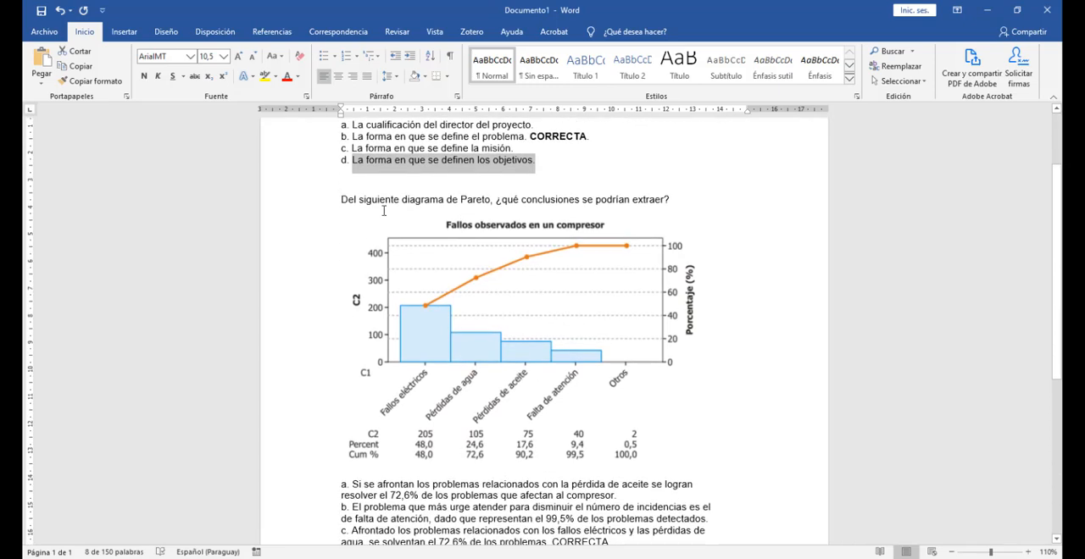
pyautogui.tripleClick(370, 204)
pyautogui.hotkey('ctrl', 'c')
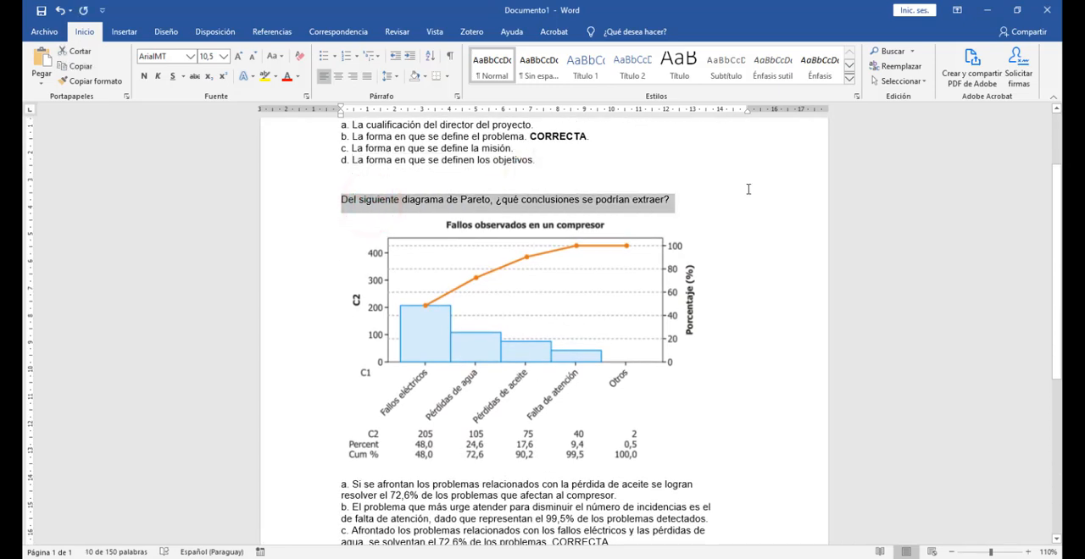
pyautogui.hotkey('alt', 'Tab')
pyautogui.click(673, 289)
pyautogui.hotkey('ctrl', 'v')
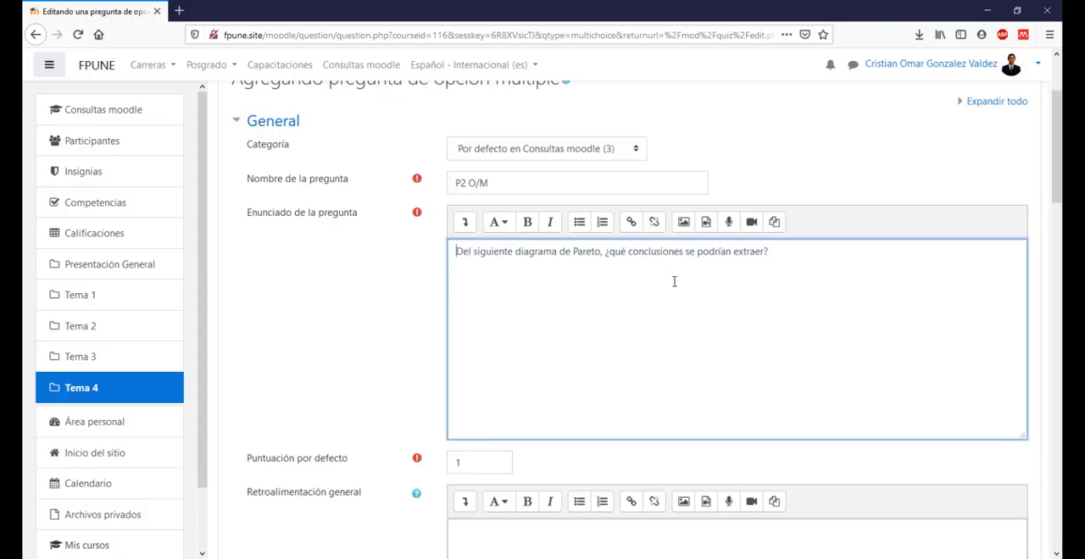
# Step: Copy the Pareto chart "Fallos observados en un compresor" from the Word document into the question statement below its text
pyautogui.hotkey('alt', 'Tab')
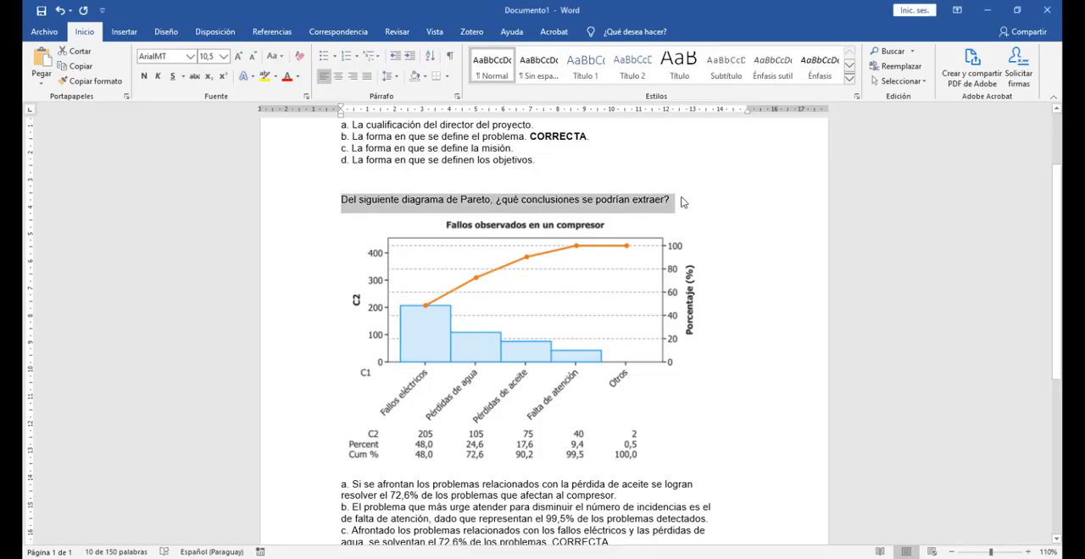
pyautogui.hotkey('alt', 'Tab')
pyautogui.hotkey('alt', 'Tab')
pyautogui.click(555, 297)
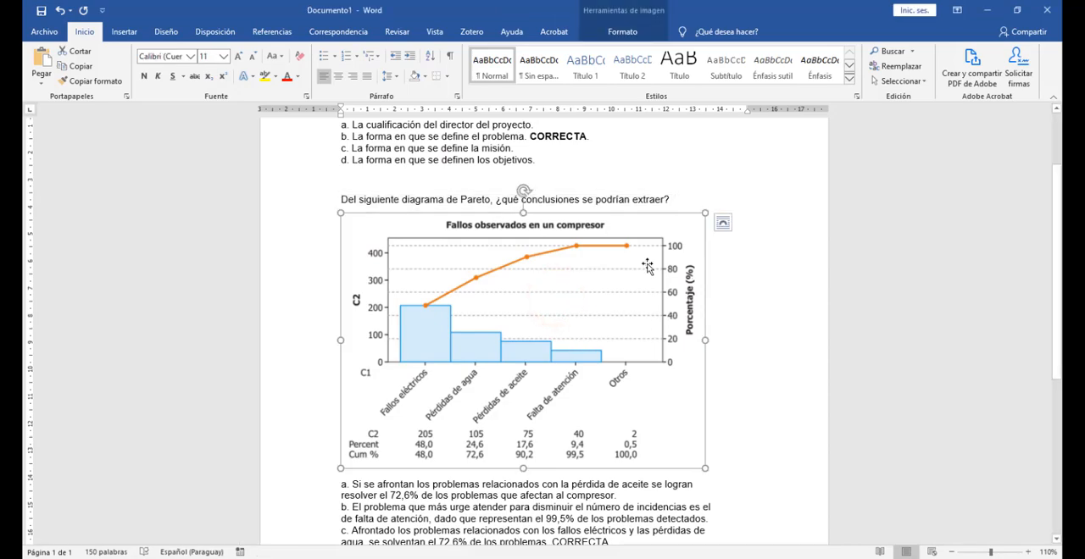
pyautogui.hotkey('ctrl', 'c')
pyautogui.hotkey('alt', 'Tab')
pyautogui.click(618, 281)
pyautogui.hotkey('ctrl', 'v')
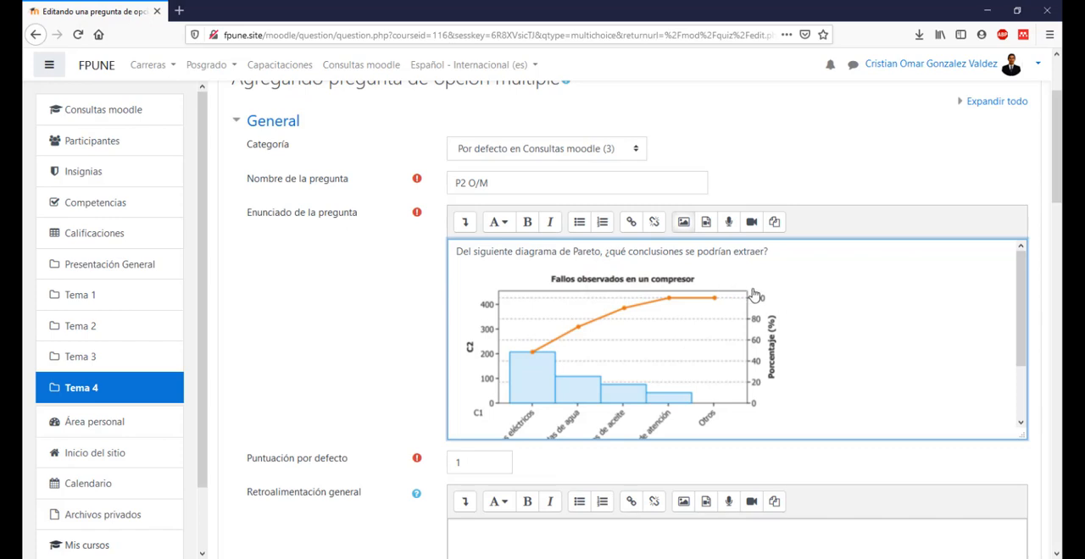
# Step: Review the pasted chart and the remaining general settings, and check in Word which Pareto answer is marked CORRECTA
pyautogui.scroll(-2, 799, 300)
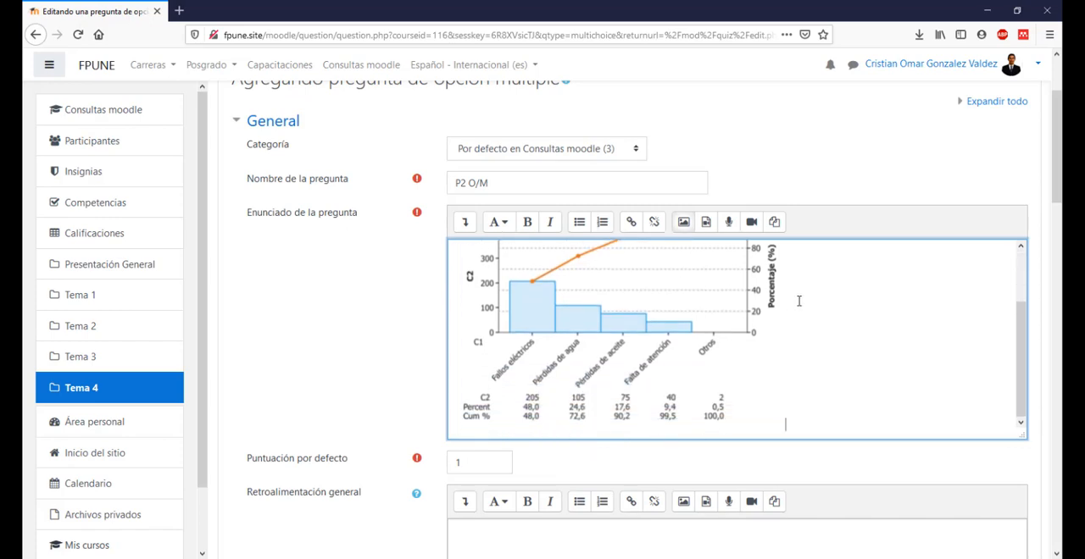
pyautogui.scroll(-4, 796, 296)
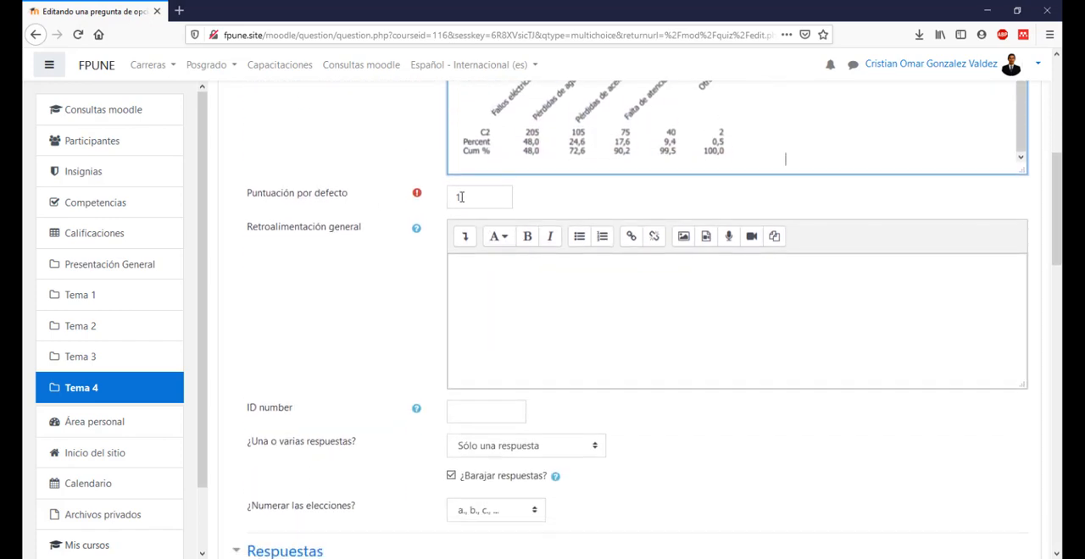
pyautogui.click(577, 292)
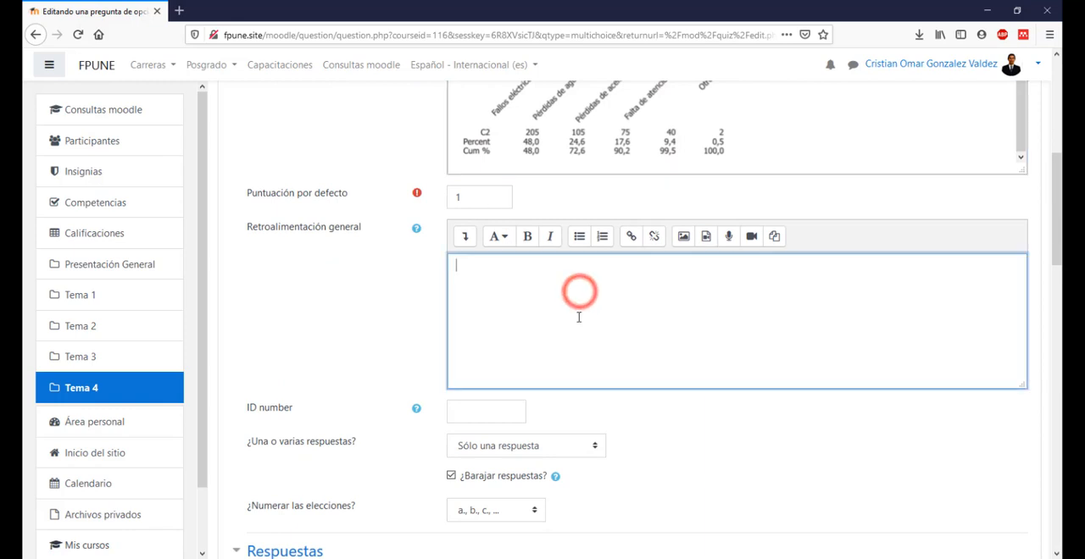
pyautogui.scroll(-1, 580, 297)
pyautogui.scroll(-2, 761, 269)
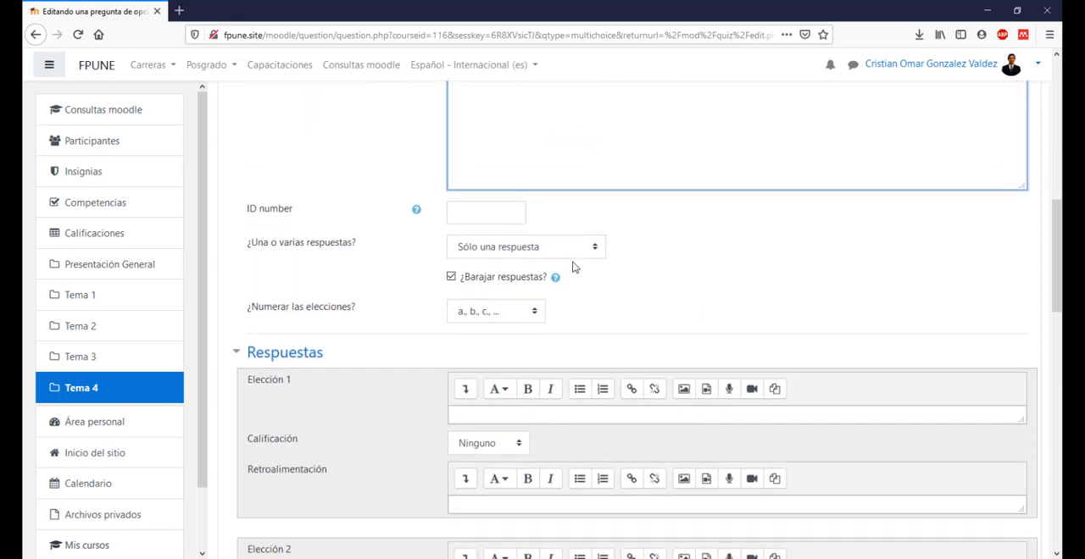
pyautogui.hotkey('alt', 'Tab')
pyautogui.scroll(-4, 654, 307)
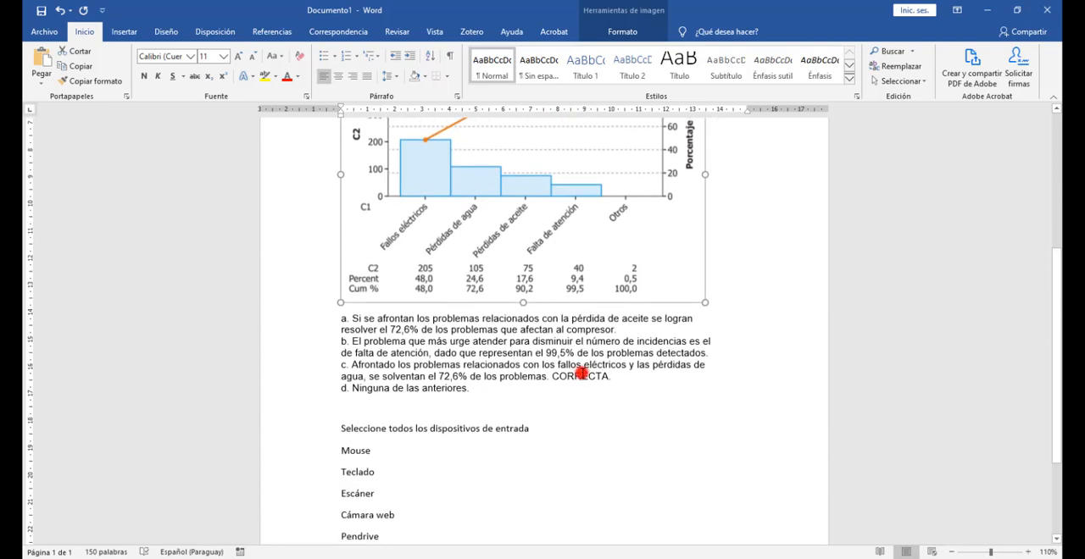
pyautogui.doubleClick(581, 375)
pyautogui.hotkey('alt', 'Tab')
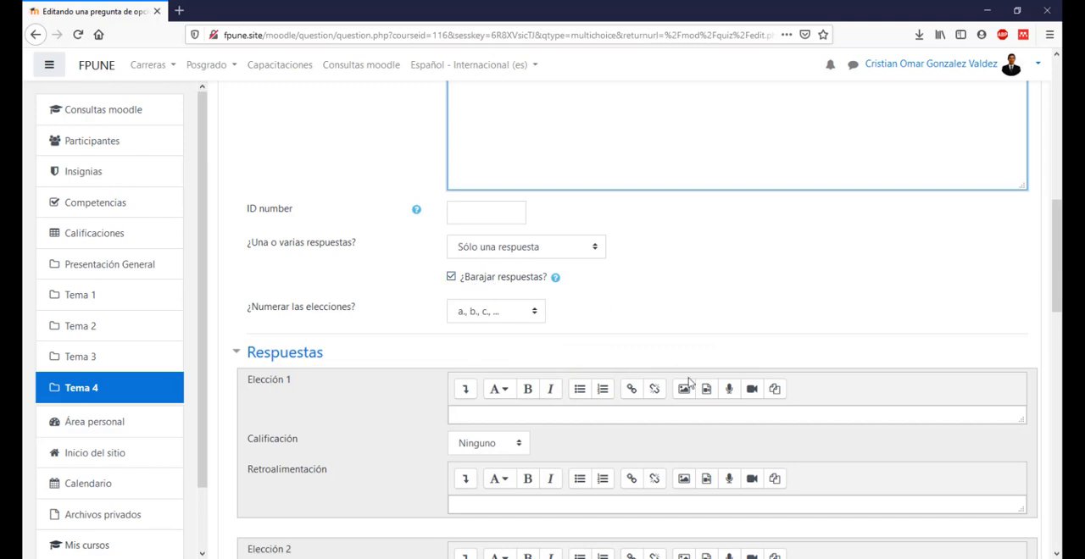
# Step: Copy answer a about the pérdida de aceite from Word into the enlarged Elección 1 box, joining its two lines into one paragraph
pyautogui.scroll(-2, 688, 382)
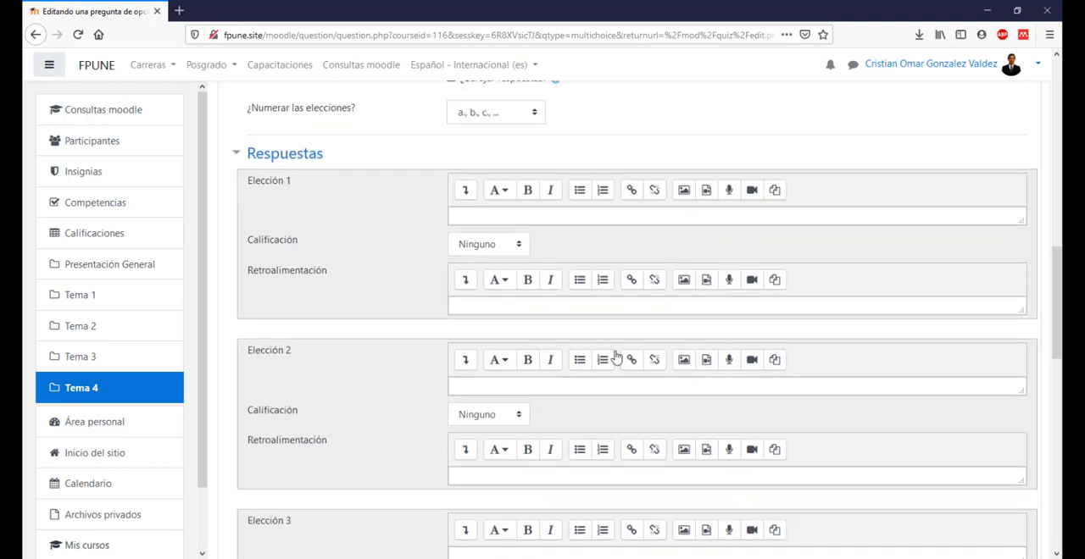
pyautogui.click(1022, 224)
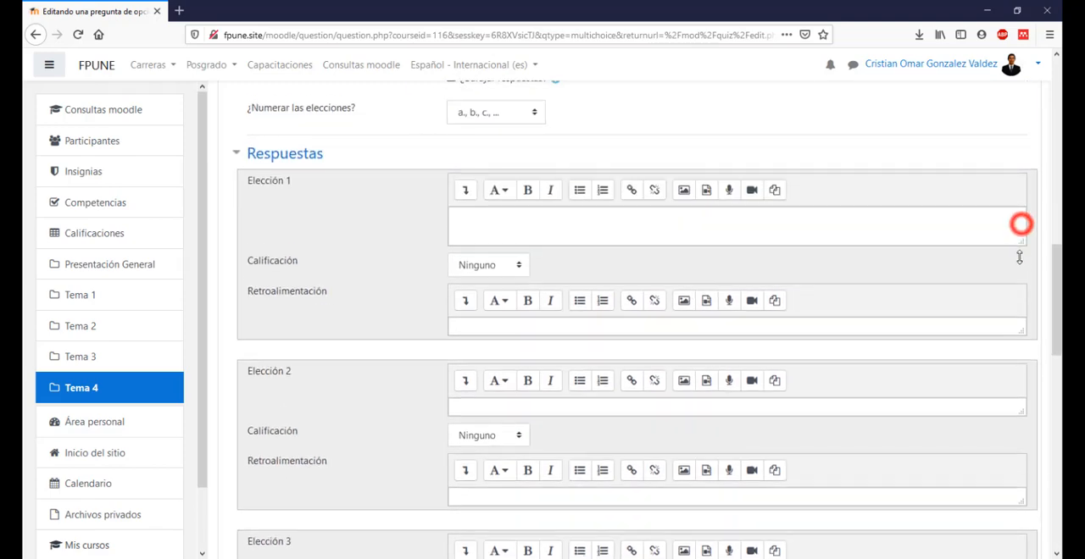
pyautogui.hotkey('alt', 'Tab')
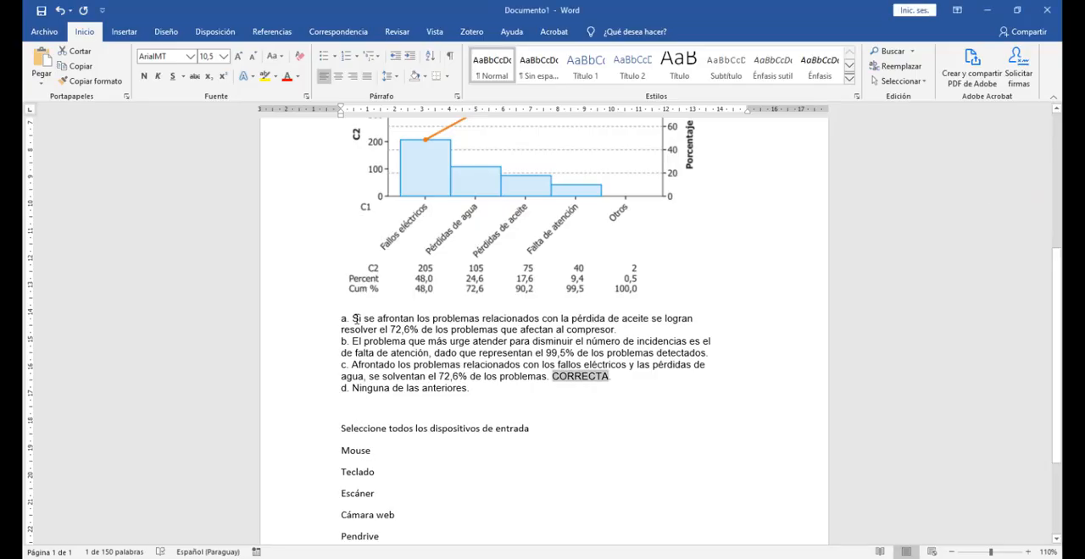
pyautogui.moveTo(354, 318); pyautogui.dragTo(619, 330)
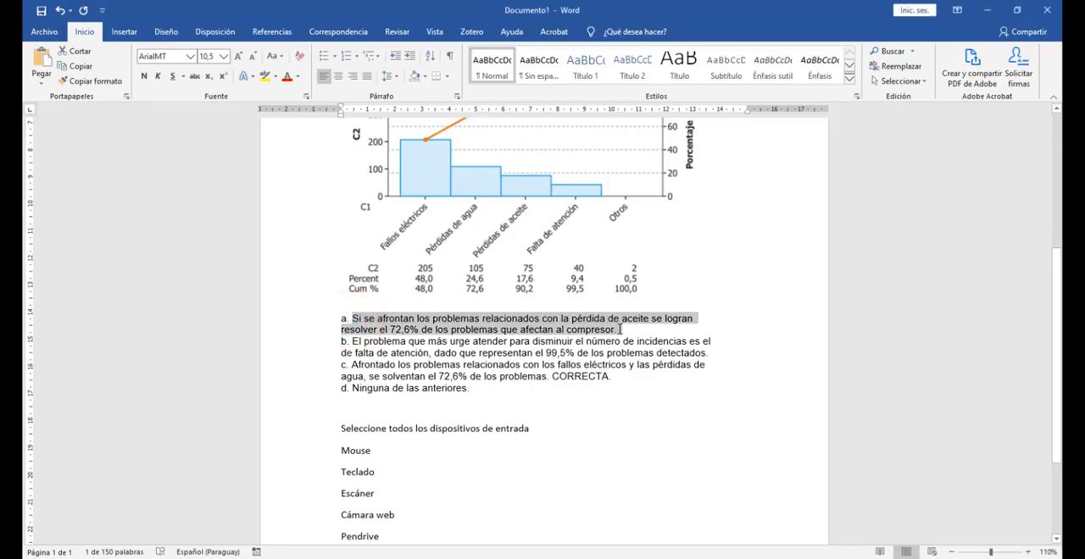
pyautogui.hotkey('alt', 'Tab')
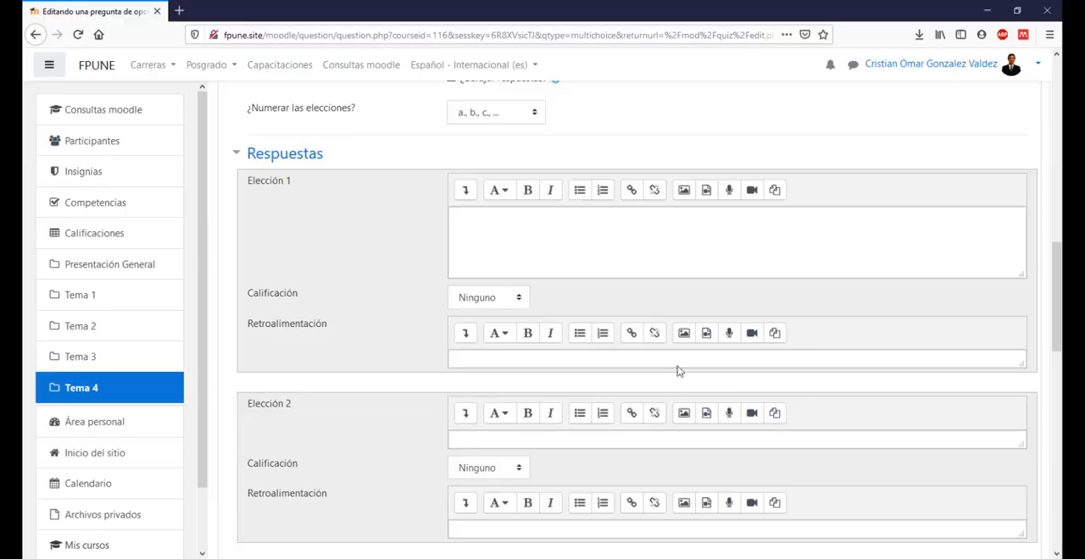
pyautogui.click(612, 250)
pyautogui.hotkey('ctrl', 'v')
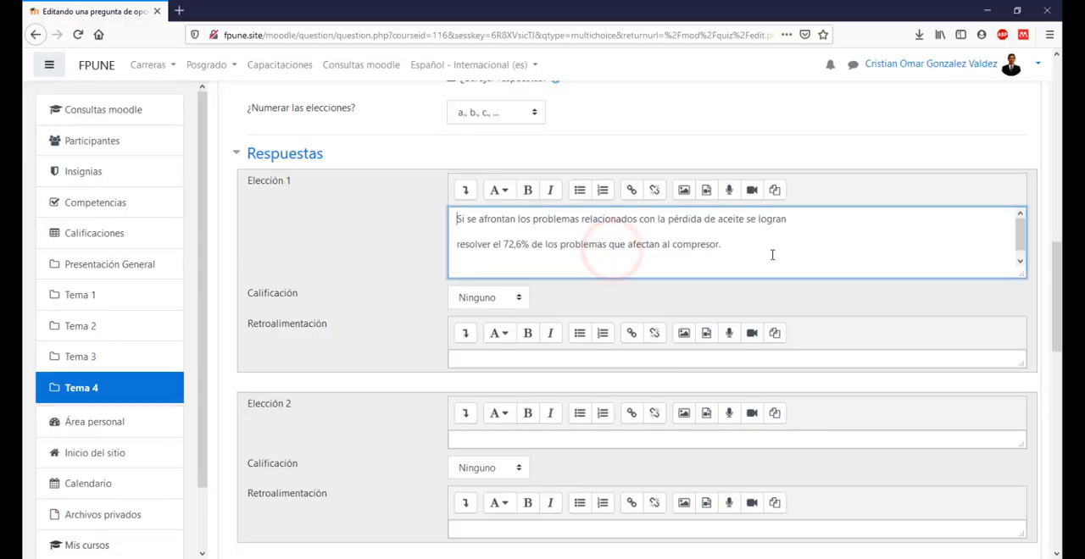
pyautogui.click(792, 225)
pyautogui.press('Delete')
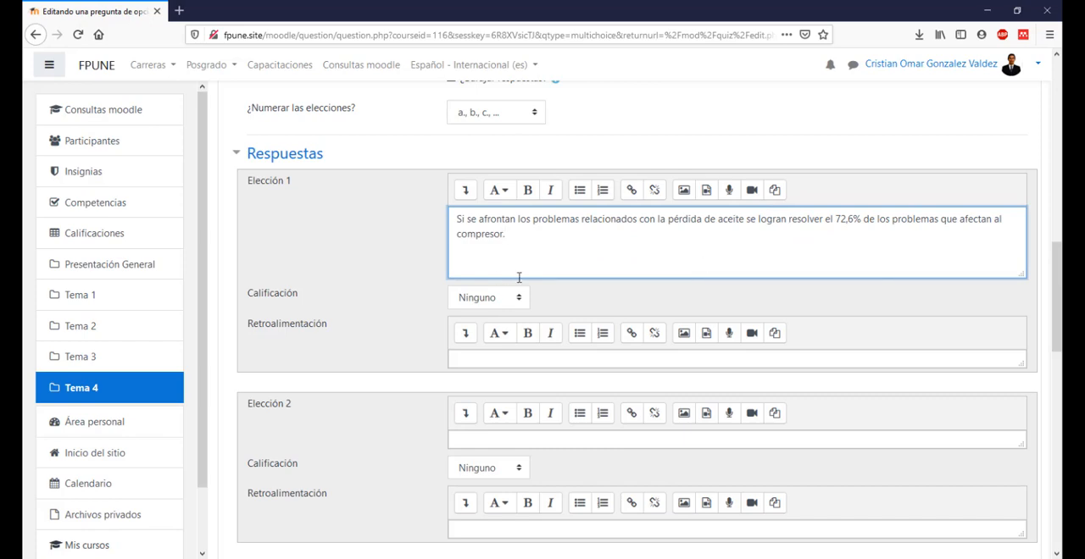
# Step: Copy answer b about the falta de atención from Word into Elección 2, enlarging the box and joining the text into one paragraph
pyautogui.scroll(-3, 505, 335)
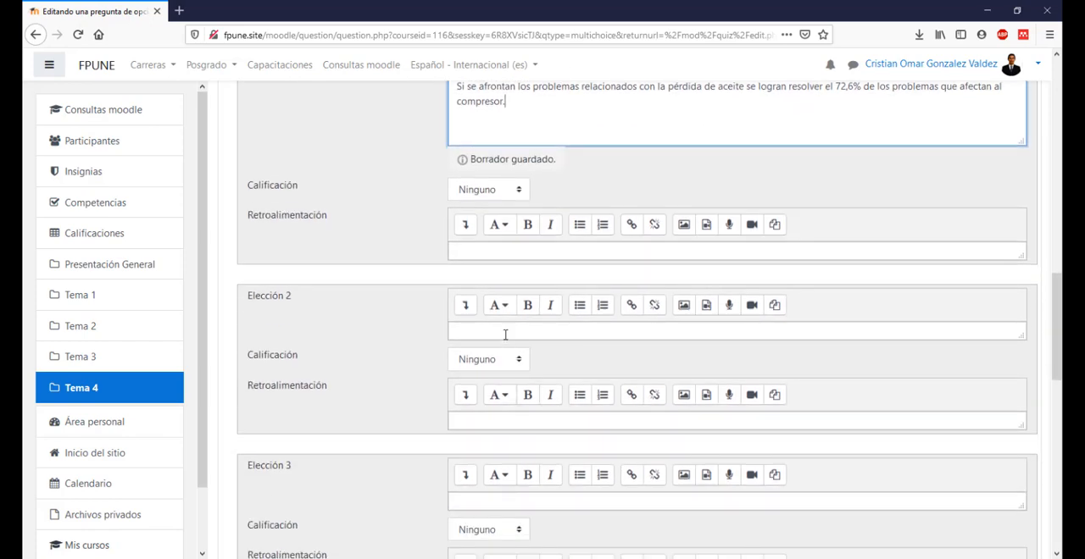
pyautogui.click(505, 334)
pyautogui.hotkey('alt', 'Tab')
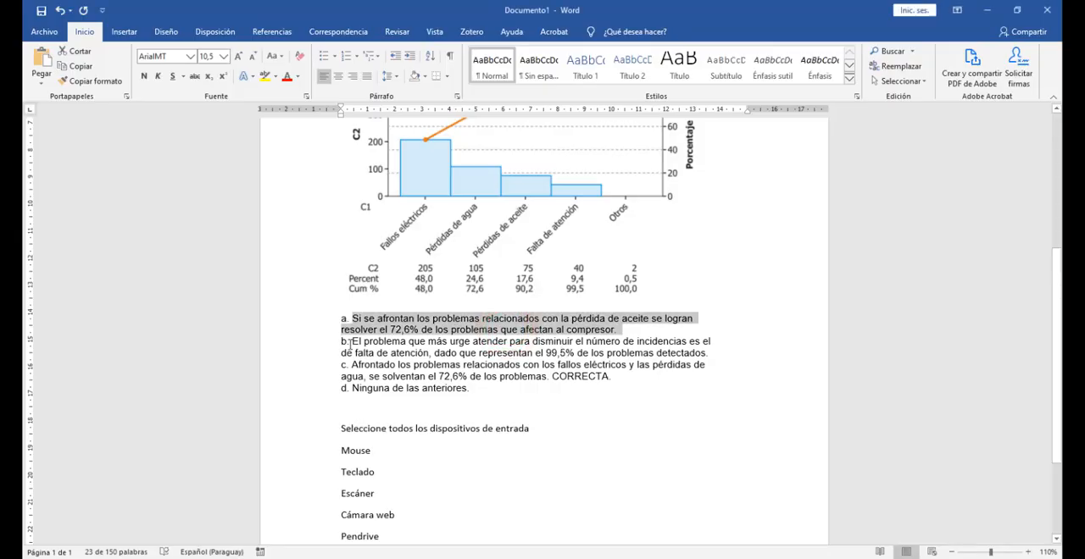
pyautogui.moveTo(351, 340); pyautogui.dragTo(711, 353)
pyautogui.hotkey('ctrl', 'c')
pyautogui.hotkey('alt', 'Tab')
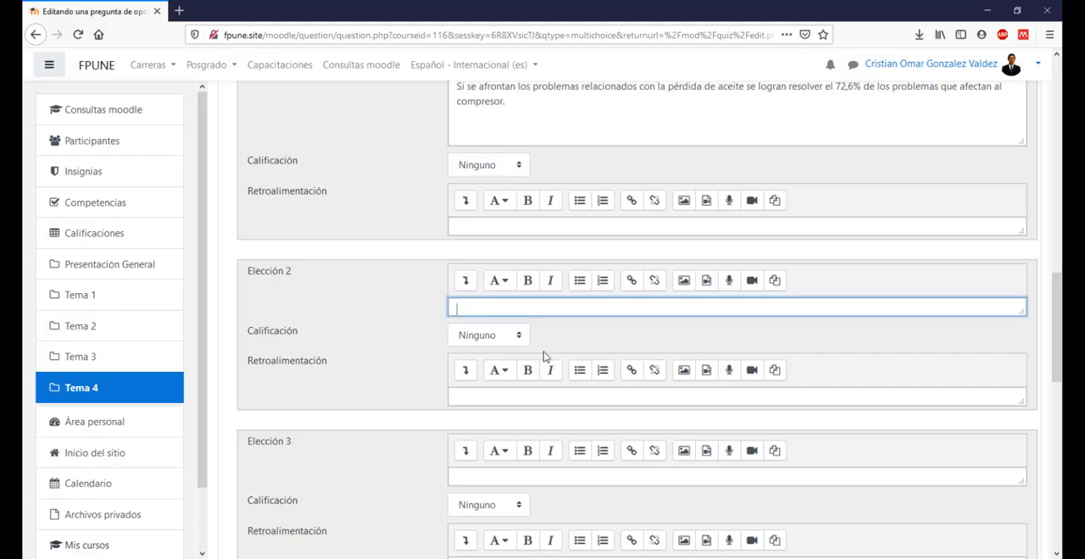
pyautogui.hotkey('ctrl', 'v')
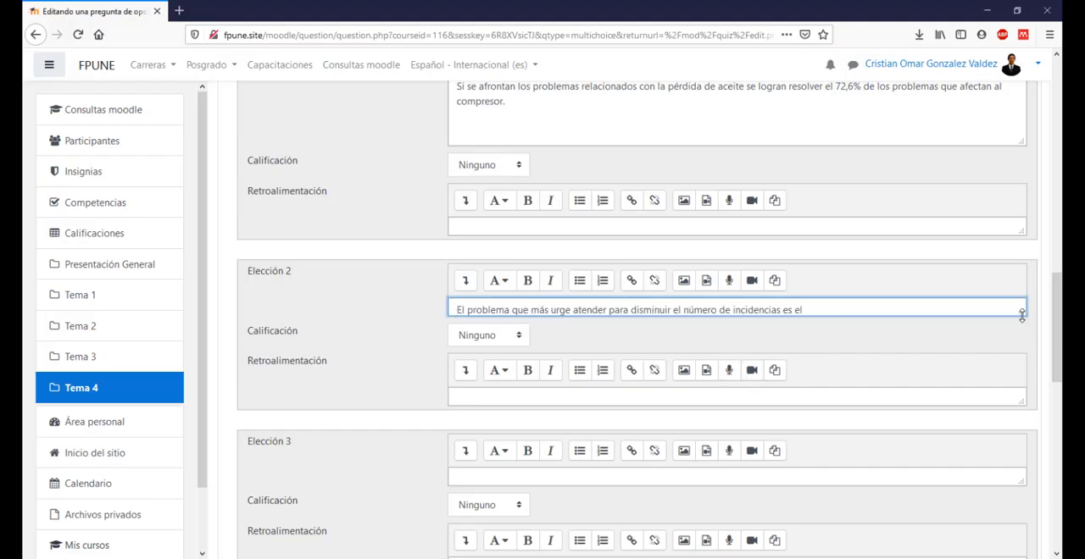
pyautogui.click(1019, 311)
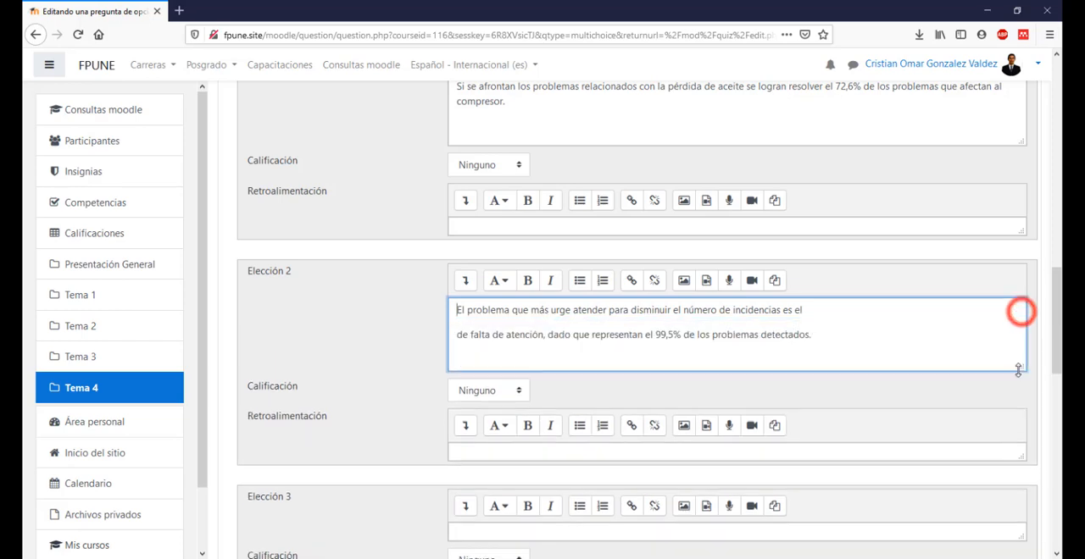
pyautogui.click(909, 310)
pyautogui.press('Delete')
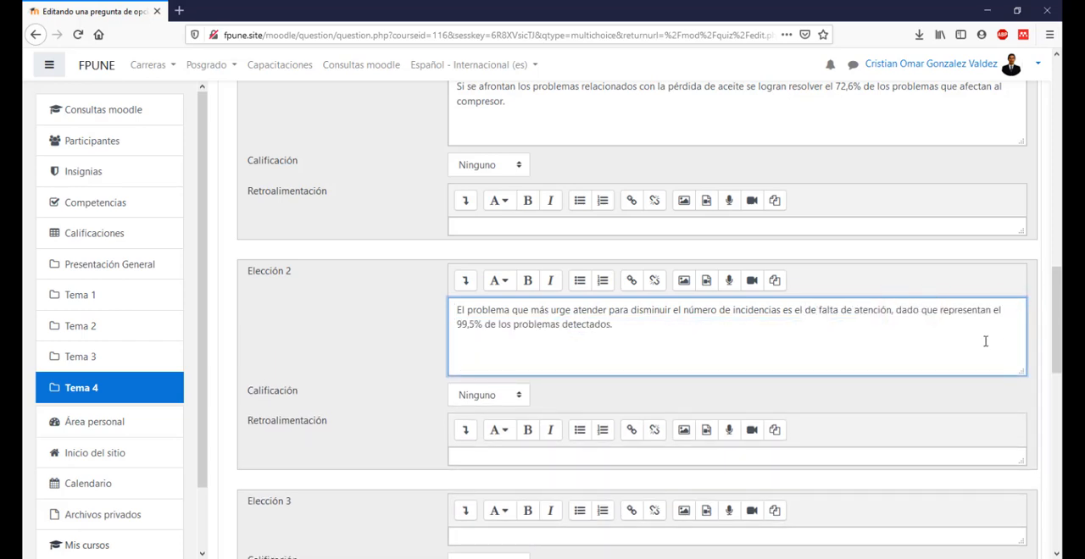
pyautogui.click(727, 347)
# Step: Copy answer c without CORRECTA from Word into the enlarged Elección 3 box as one paragraph, and set its Calificación to 100%
pyautogui.scroll(-3, 586, 378)
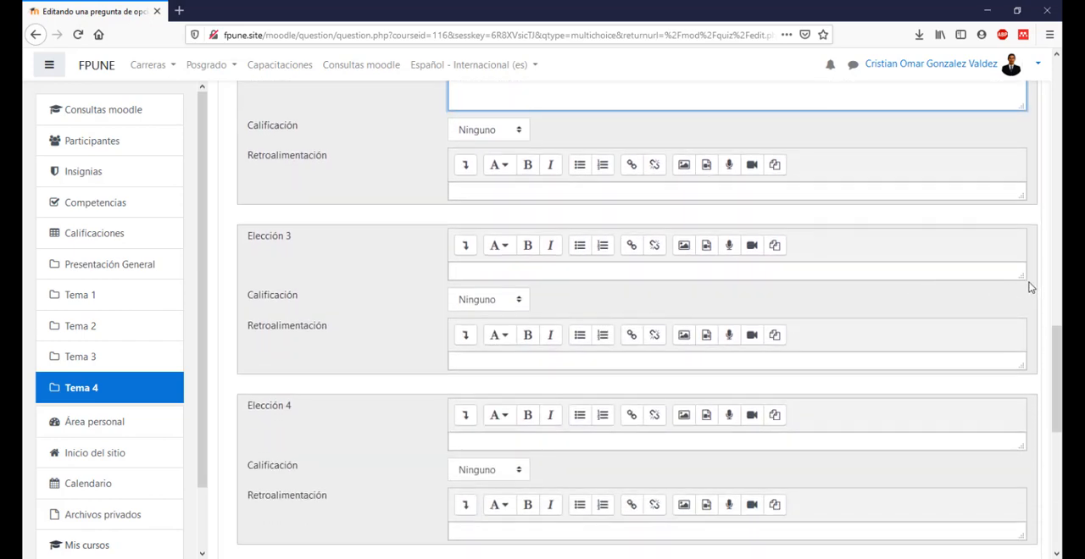
pyautogui.moveTo(1020, 275); pyautogui.dragTo(799, 315)
pyautogui.hotkey('alt', 'Tab')
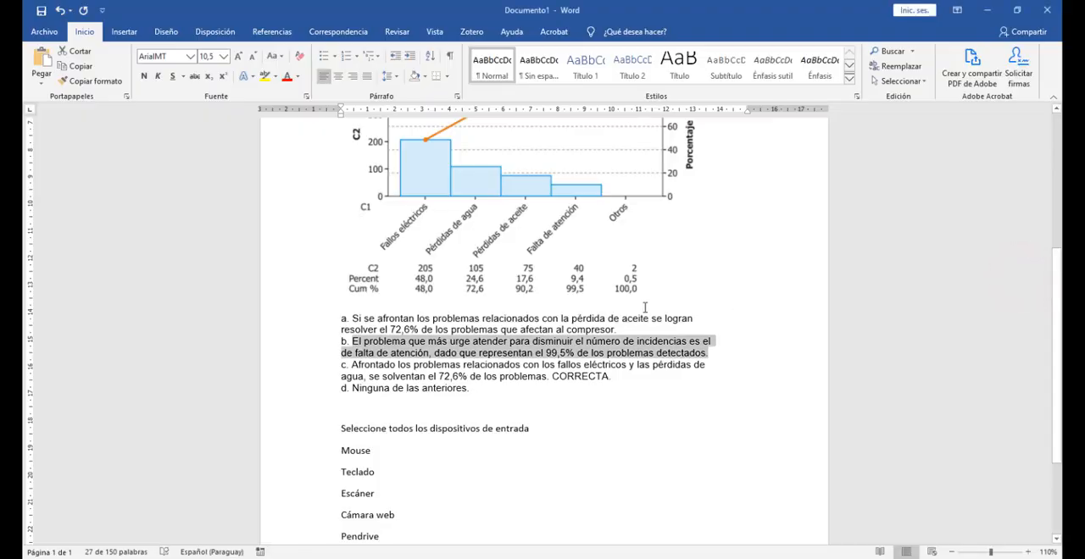
pyautogui.moveTo(354, 364); pyautogui.dragTo(544, 378)
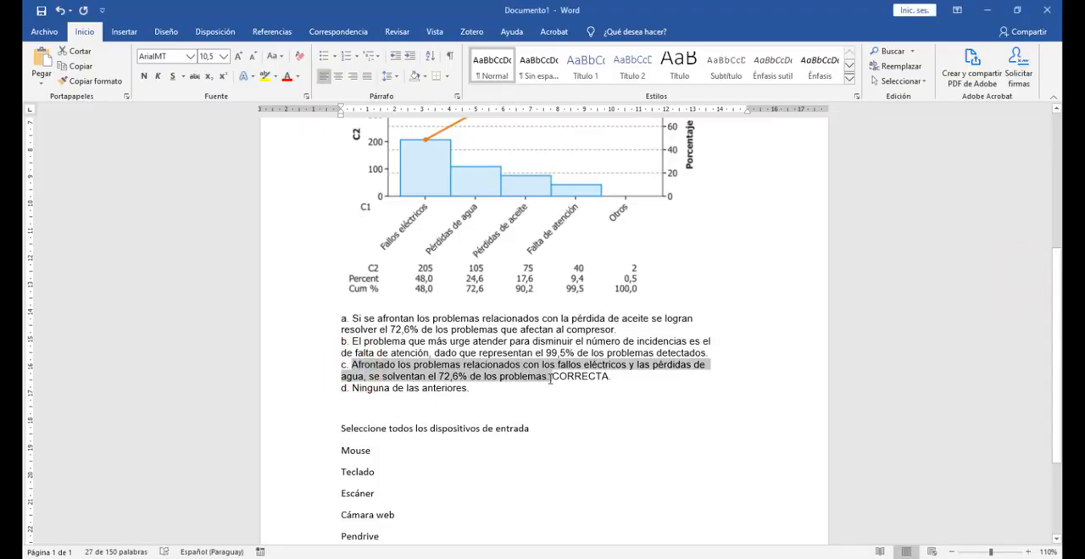
pyautogui.hotkey('ctrl', 'c')
pyautogui.hotkey('alt', 'Tab')
pyautogui.click(542, 288)
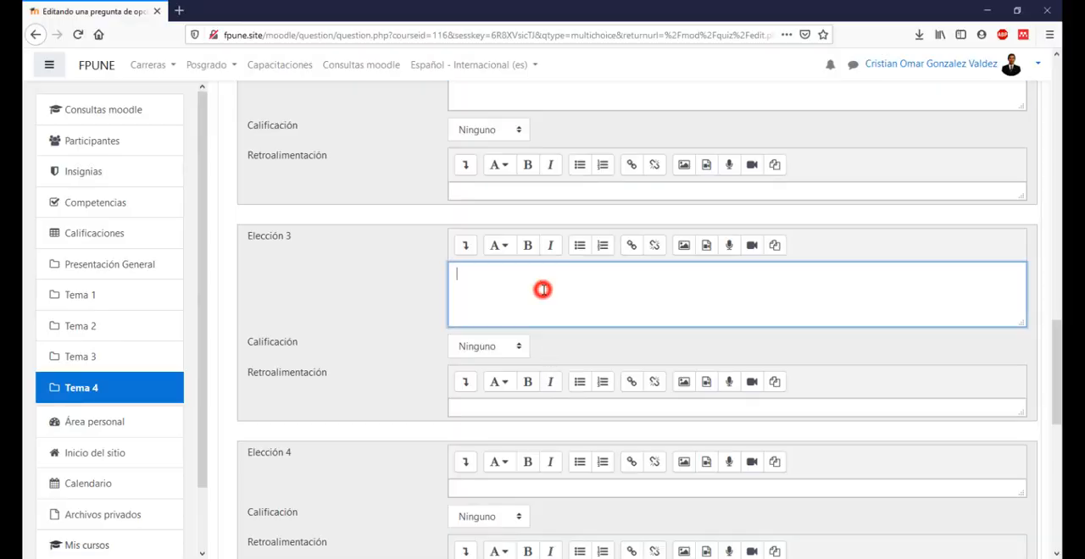
pyautogui.hotkey('ctrl', 'v')
pyautogui.click(853, 271)
pyautogui.press('Delete')
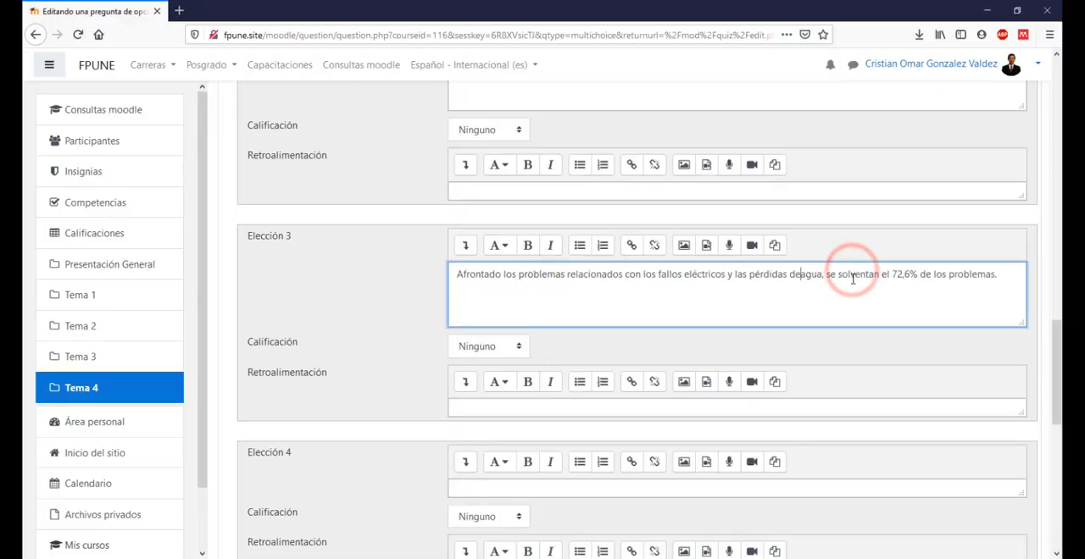
pyautogui.click(506, 293)
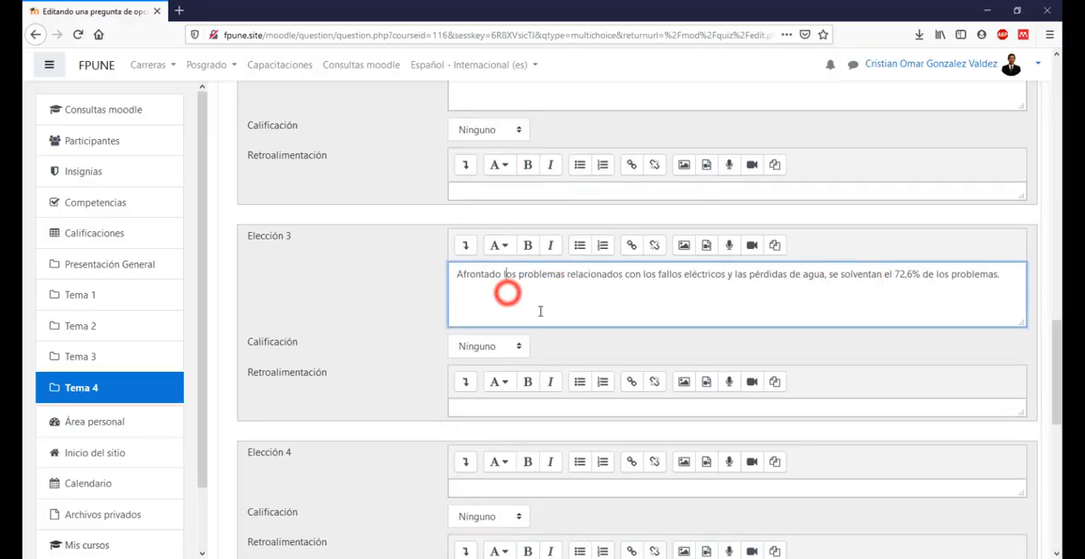
pyautogui.click(500, 349)
pyautogui.click(473, 73)
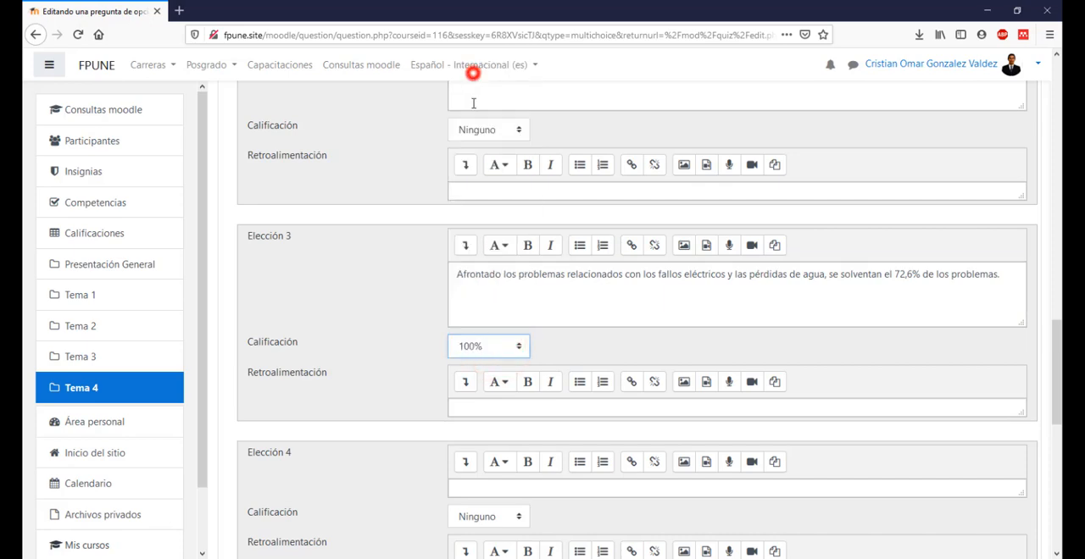
# Step: Copy answer d, "Ninguna de las anteriores.", from the Word document into the Elección 4 box of the Moodle question
pyautogui.scroll(-4, 559, 314)
pyautogui.hotkey('alt', 'Tab')
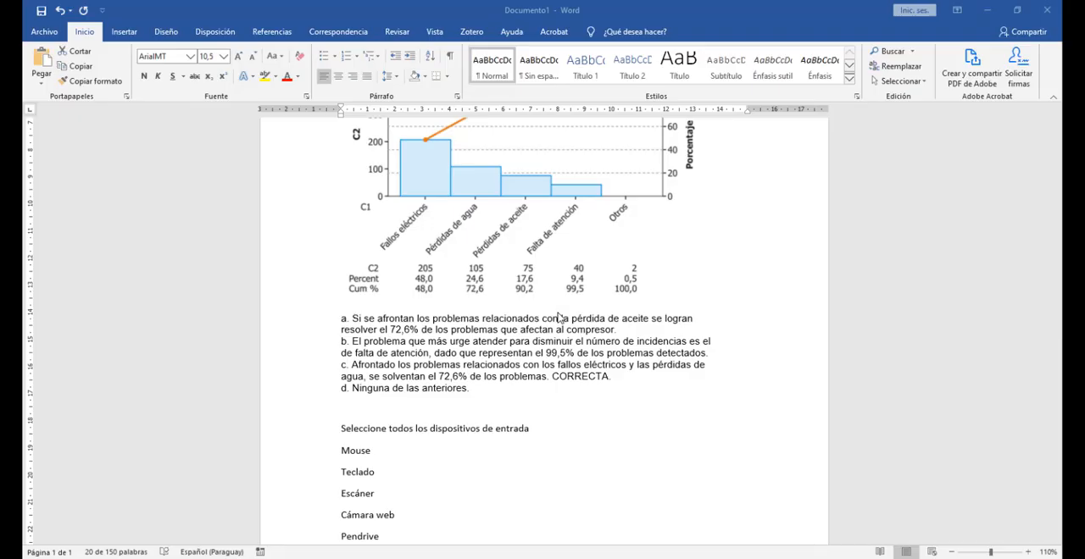
pyautogui.moveTo(349, 391); pyautogui.dragTo(469, 395)
pyautogui.hotkey('ctrl', 'c')
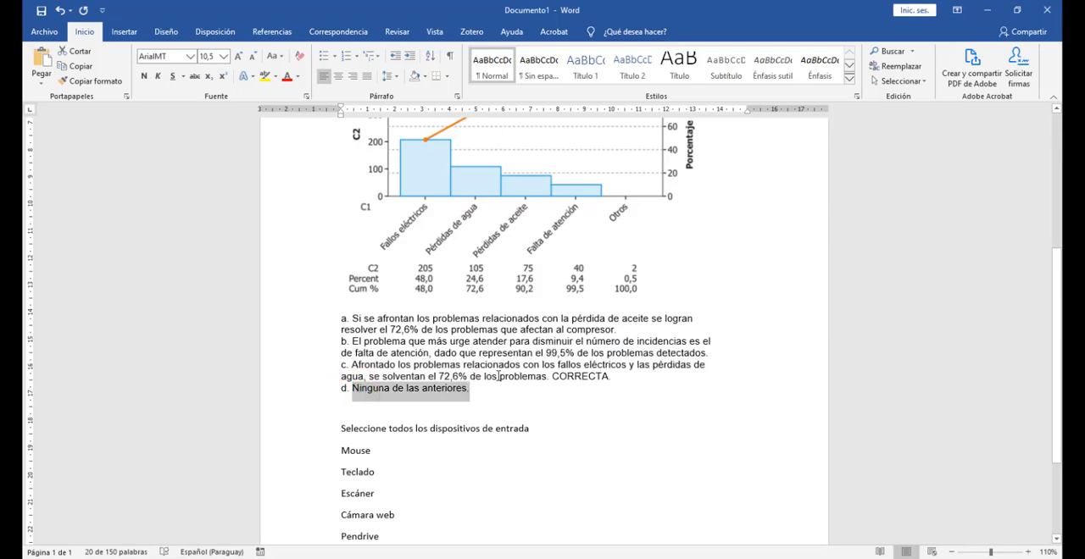
pyautogui.hotkey('alt', 'Tab')
pyautogui.click(500, 294)
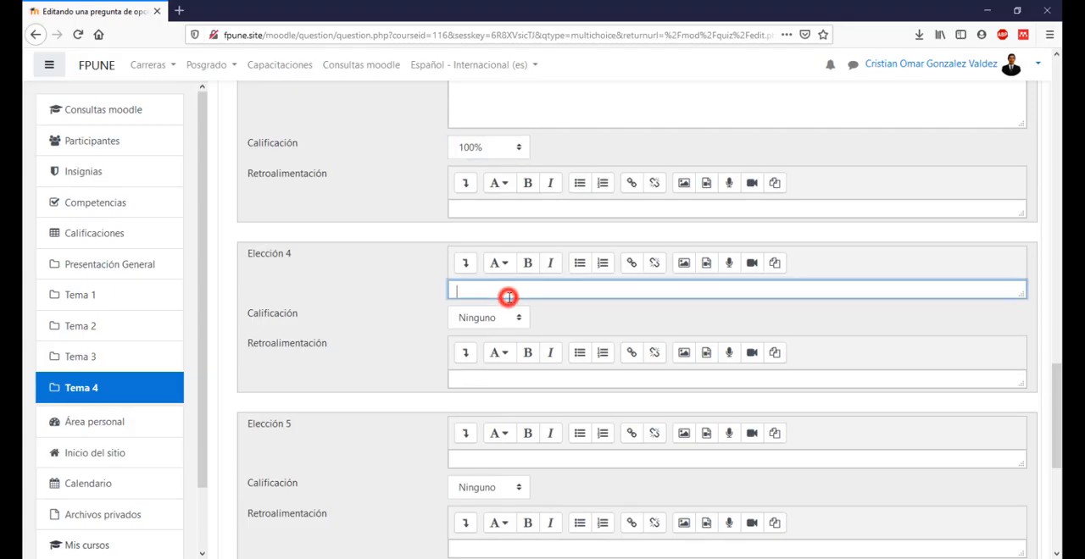
pyautogui.hotkey('ctrl', 'v')
# Step: Set the penalty for each incorrect attempt to 0% under Múltiples intentos and save the question
pyautogui.scroll(-5, 537, 366)
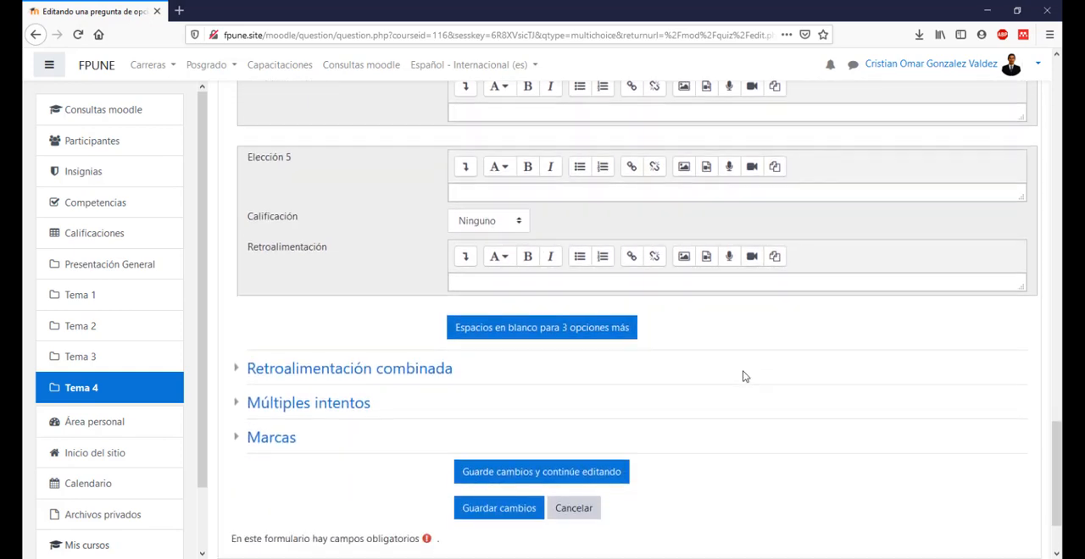
pyautogui.scroll(-1, 743, 376)
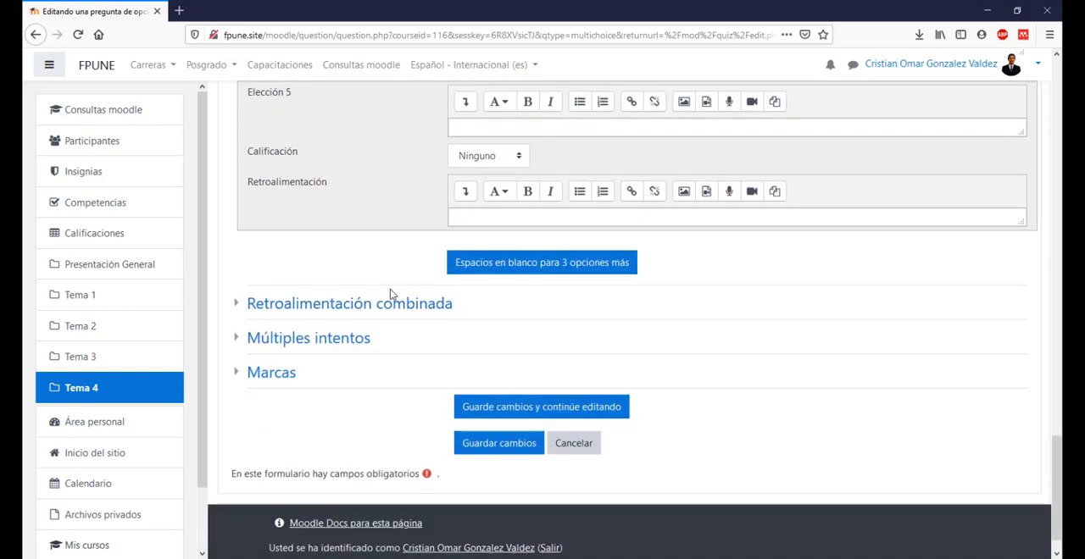
pyautogui.click(321, 339)
pyautogui.click(485, 367)
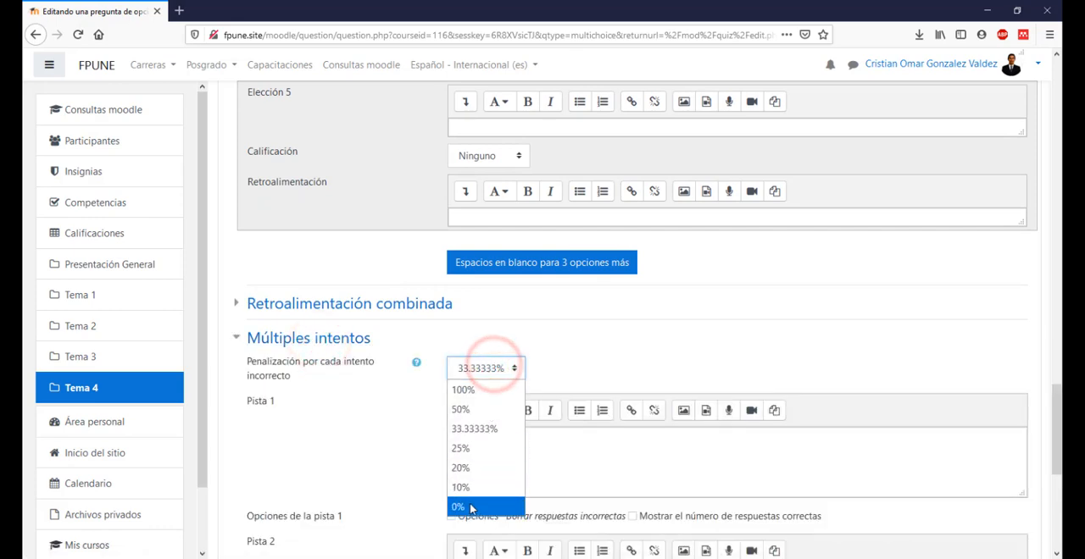
pyautogui.click(472, 508)
pyautogui.click(316, 341)
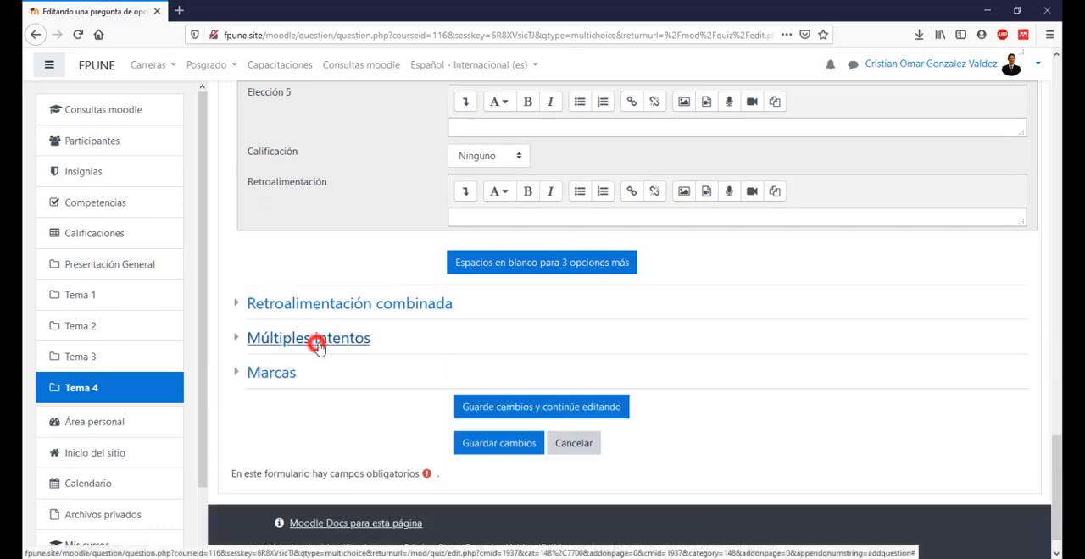
pyautogui.click(503, 454)
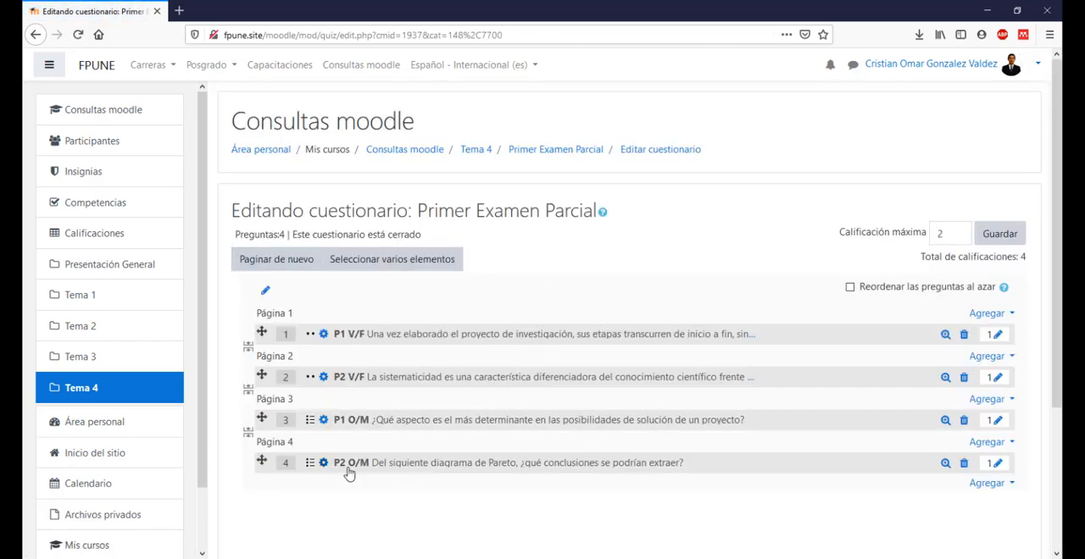
# Step: Preview question P2 O/M from the quiz list and review its Pareto chart and answer options
pyautogui.scroll(-2, 332, 473)
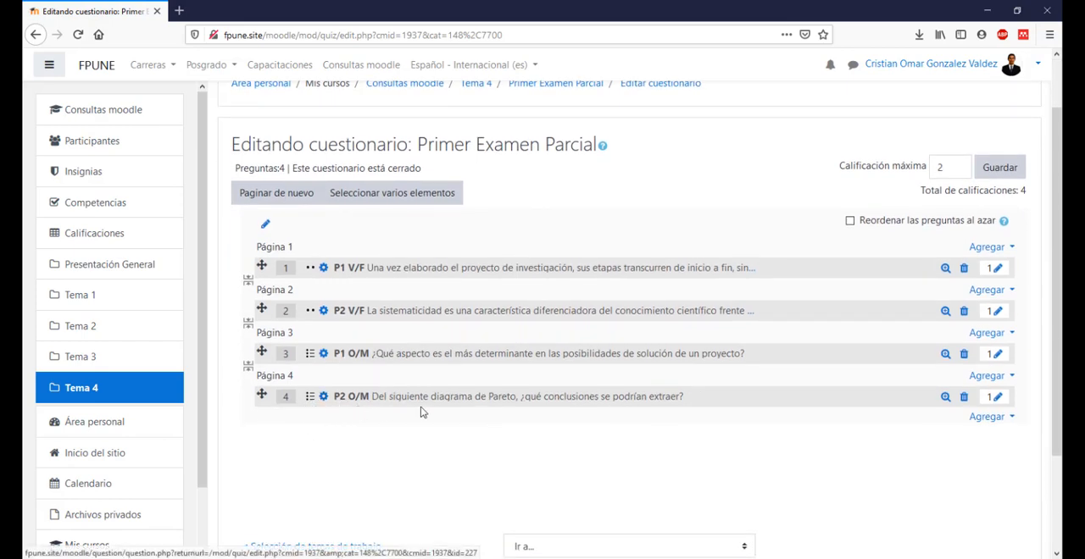
pyautogui.click(945, 396)
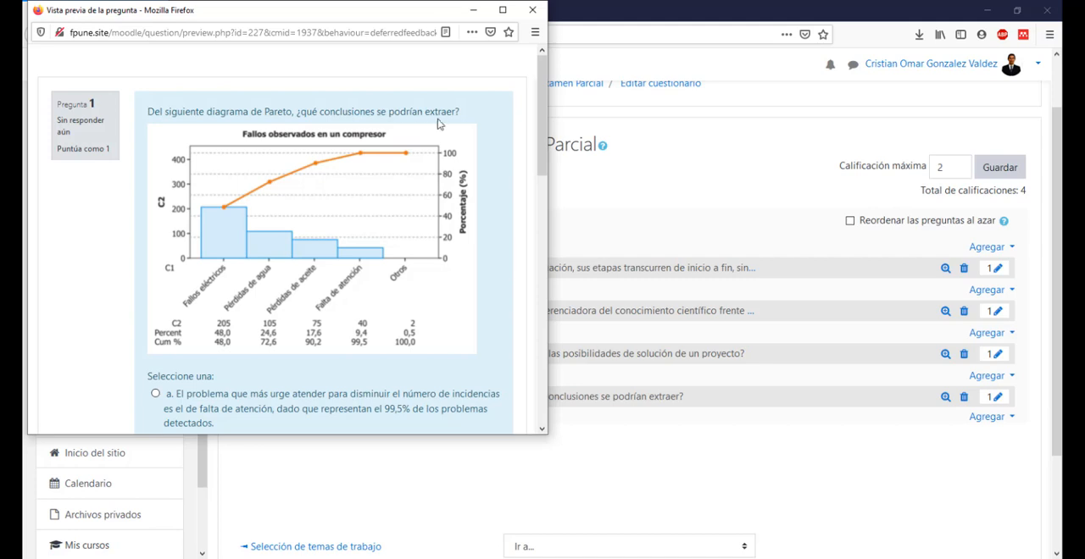
pyautogui.scroll(-1, 339, 170)
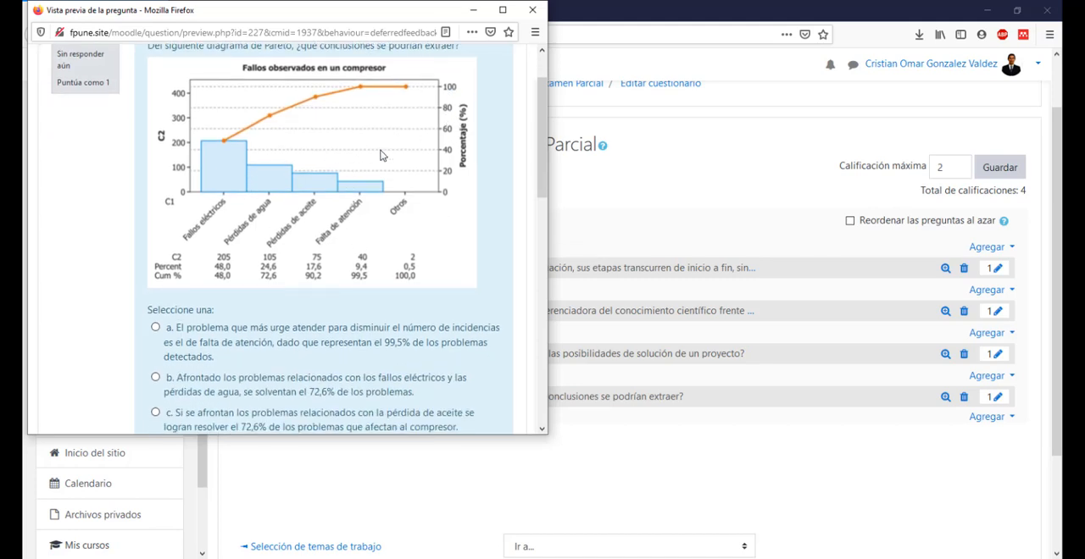
pyautogui.scroll(-1, 249, 346)
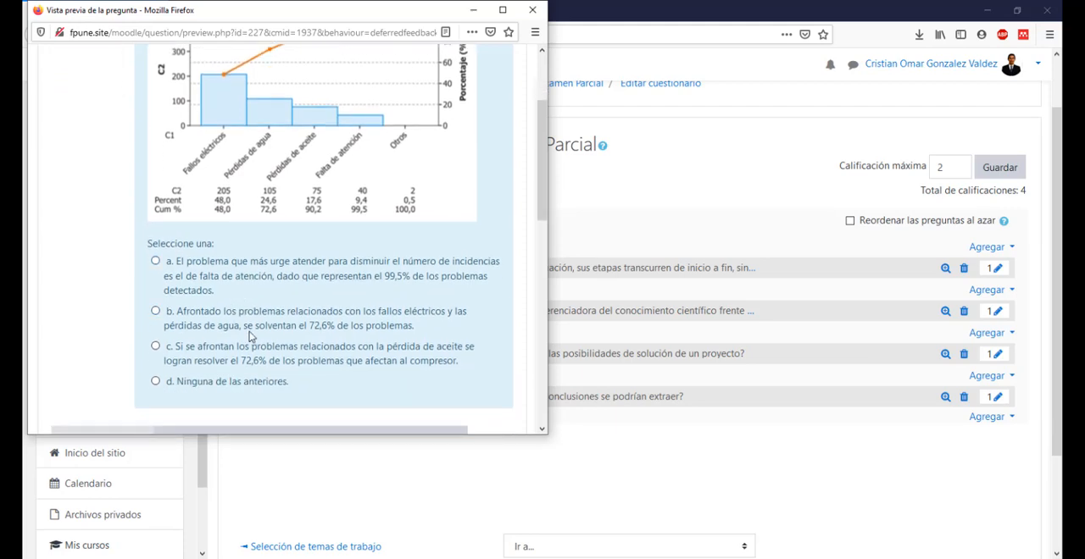
pyautogui.scroll(-2, 251, 336)
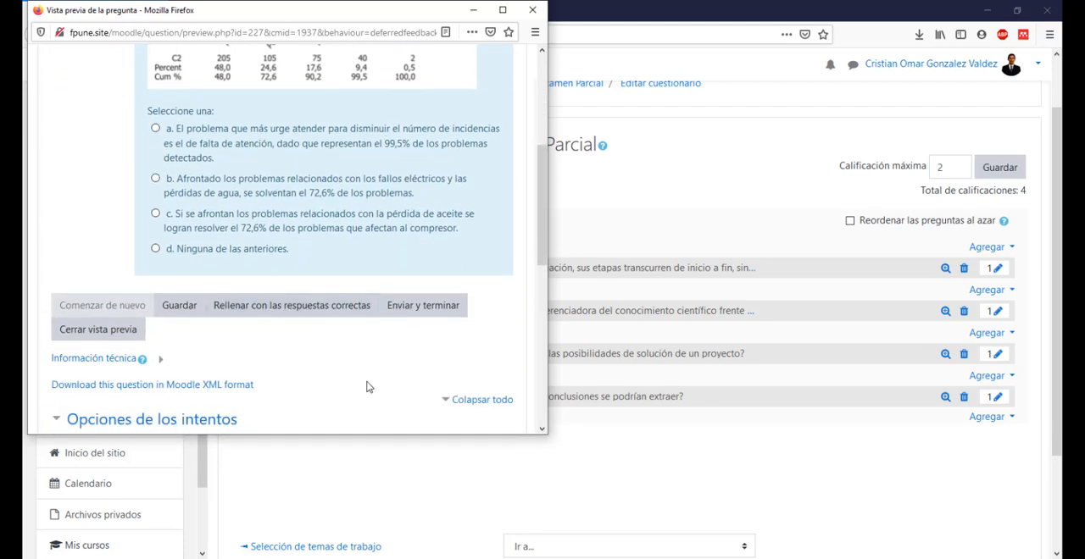
# Step: Fill the preview with the correct answer, check which option gets selected, and close the preview window
pyautogui.click(291, 307)
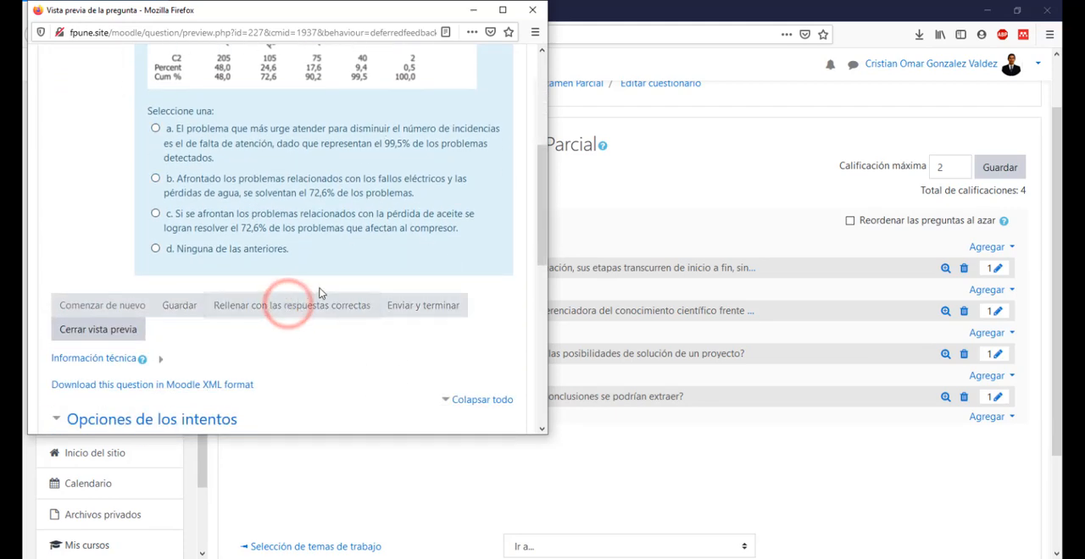
pyautogui.scroll(-2, 314, 349)
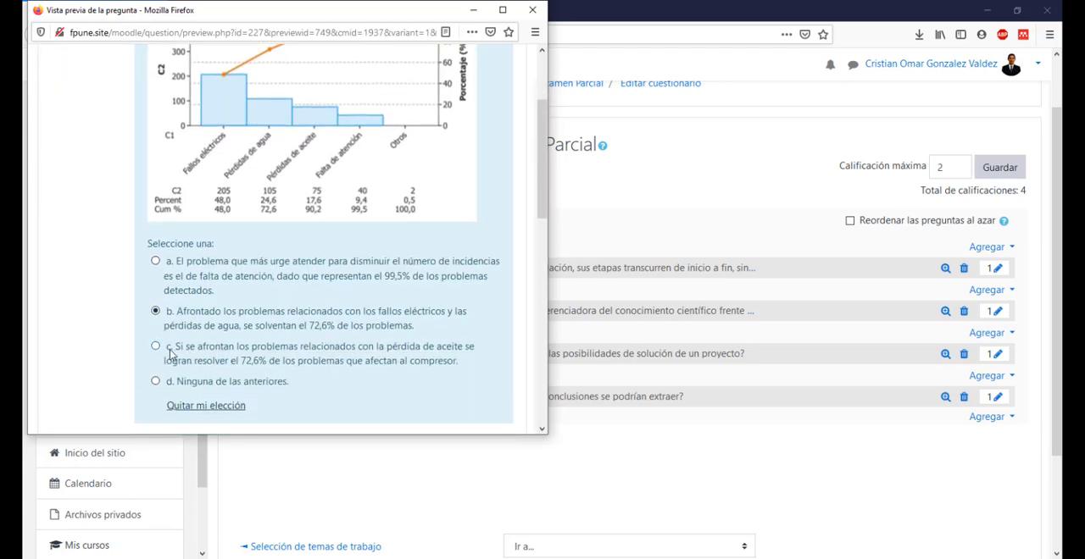
pyautogui.scroll(-1, 199, 292)
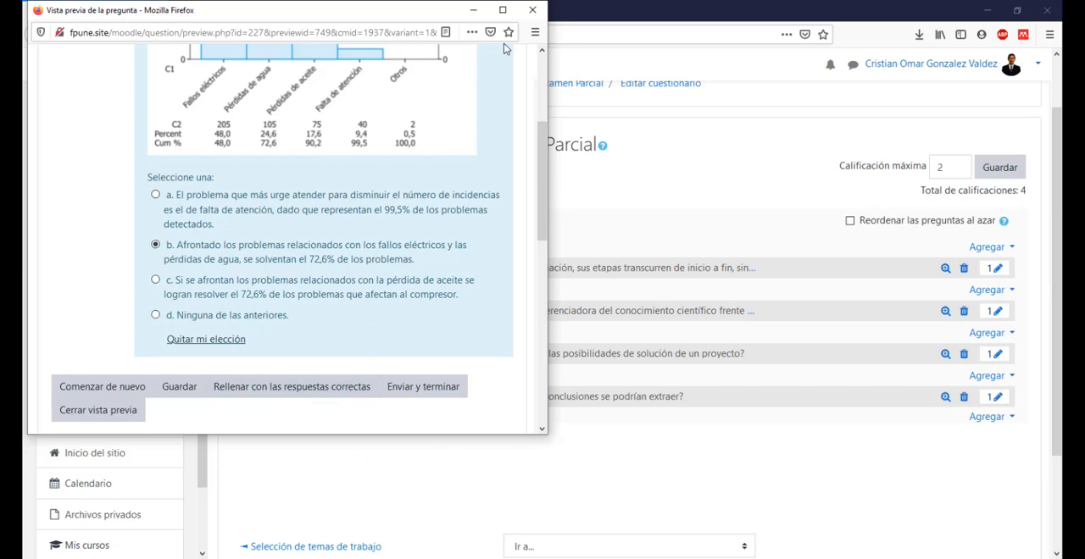
pyautogui.moveTo(398, 13); pyautogui.dragTo(673, 51)
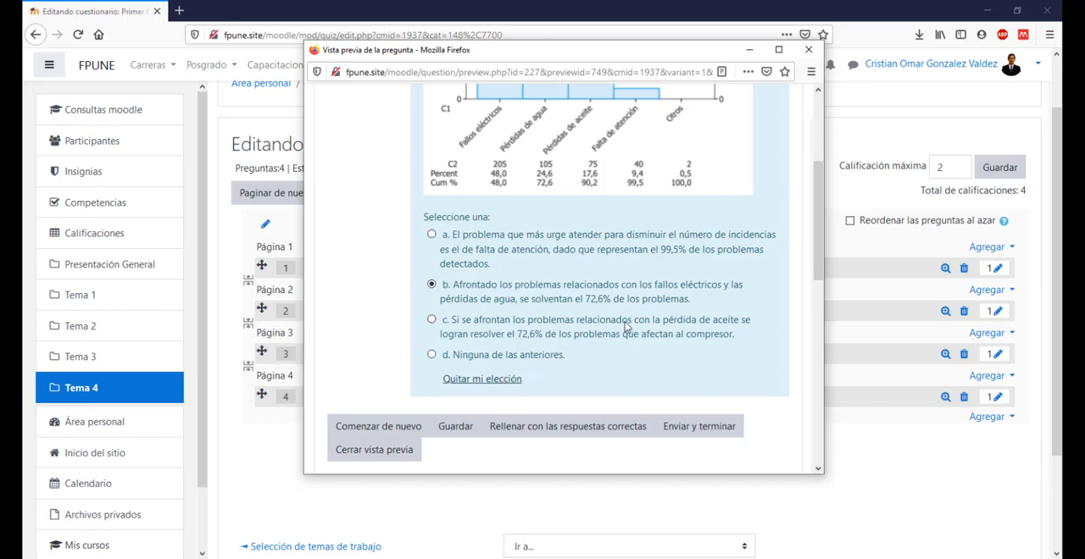
pyautogui.click(808, 50)
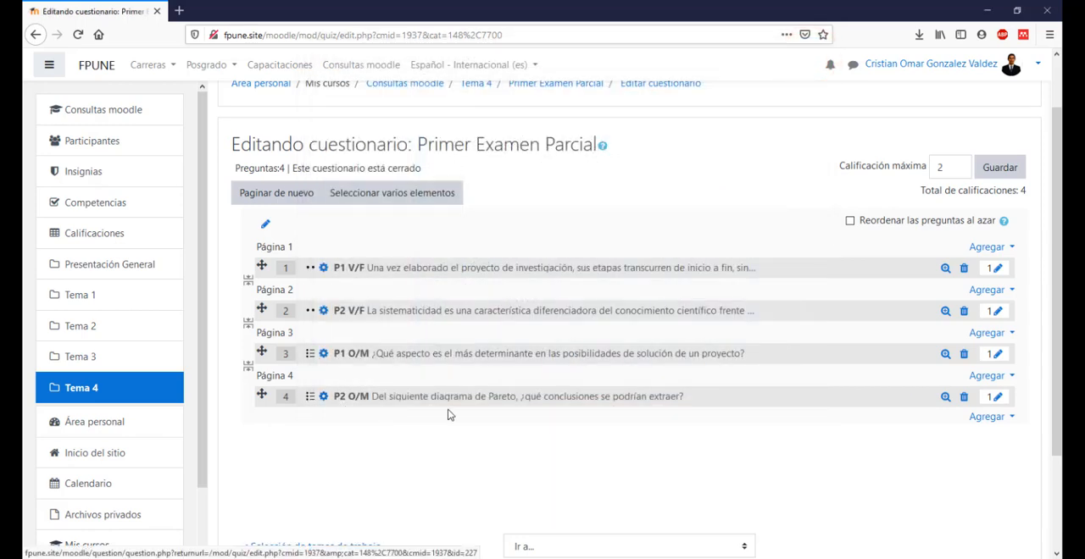
# Step: In the Word document, add the line "Todas son correctas" below answer d, set off by blank lines
pyautogui.scroll(-2, 443, 419)
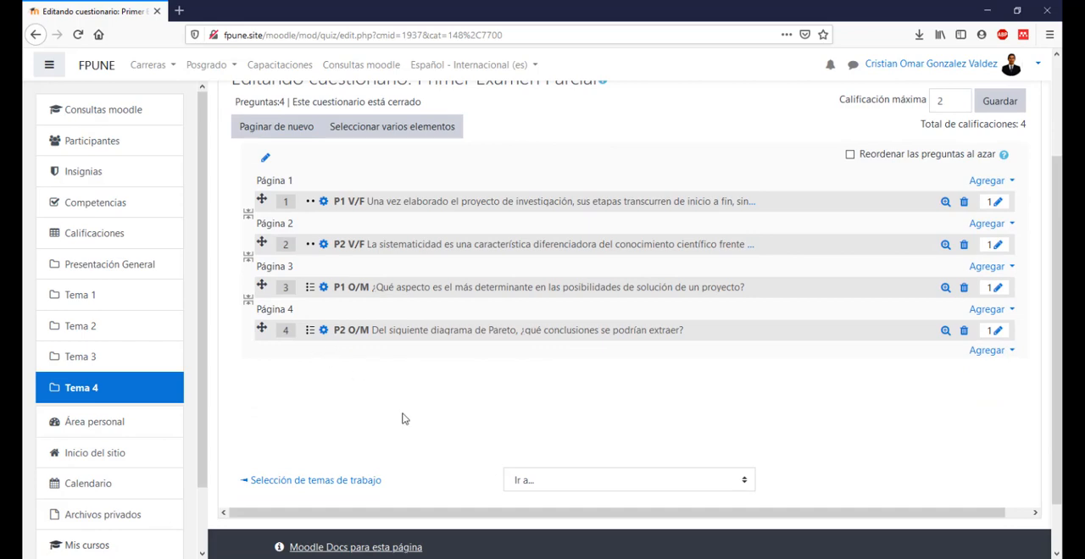
pyautogui.click(511, 557)
pyautogui.scroll(-2, 438, 402)
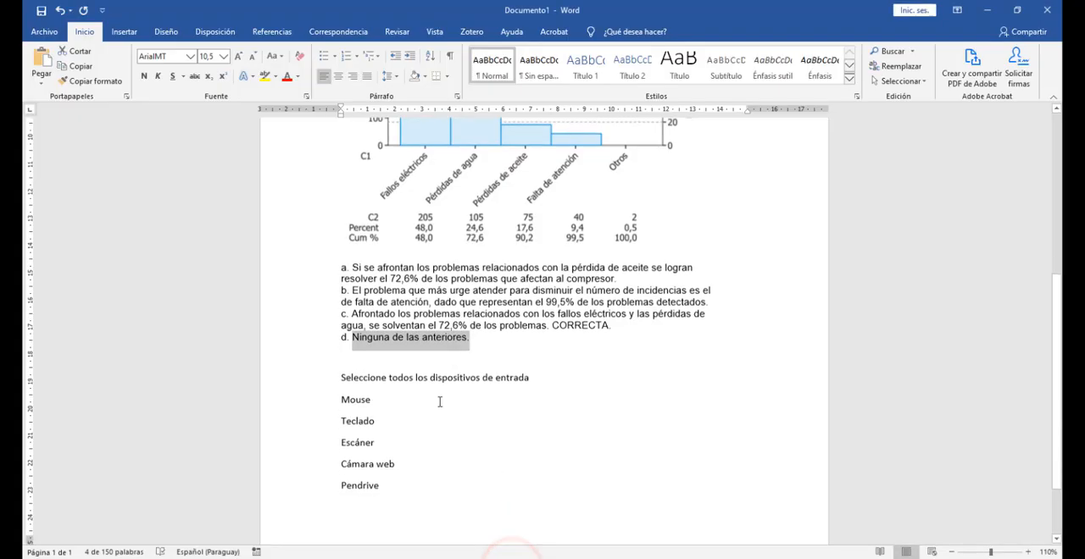
pyautogui.click(487, 331)
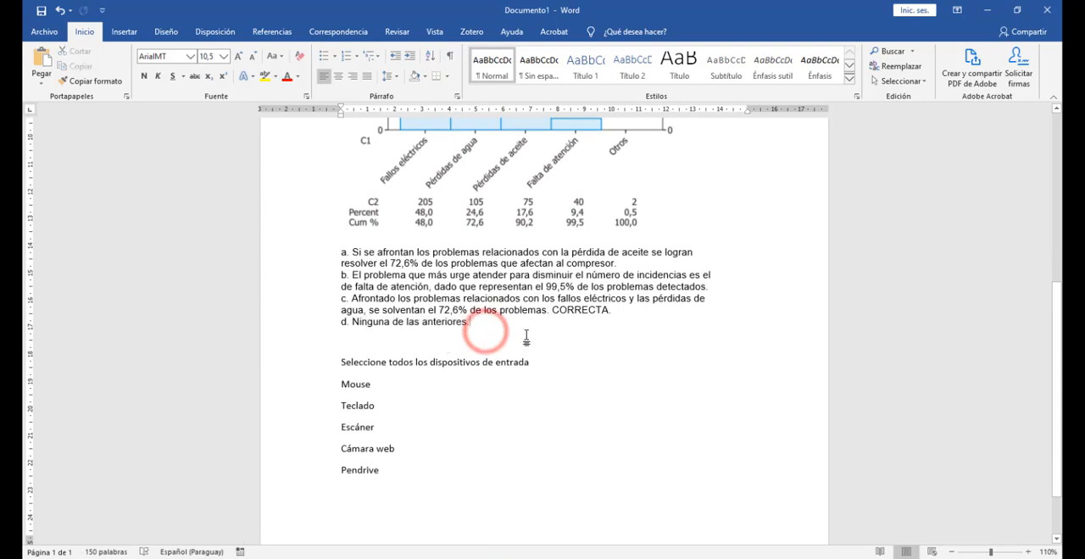
pyautogui.press('Return')
pyautogui.press('Return')
pyautogui.press('Return')
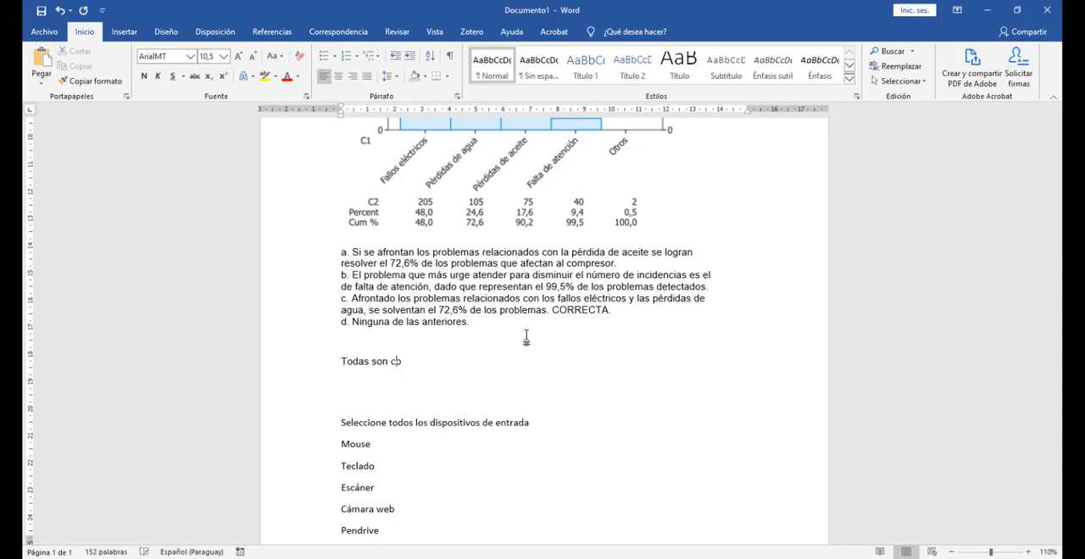
pyautogui.press('Return')
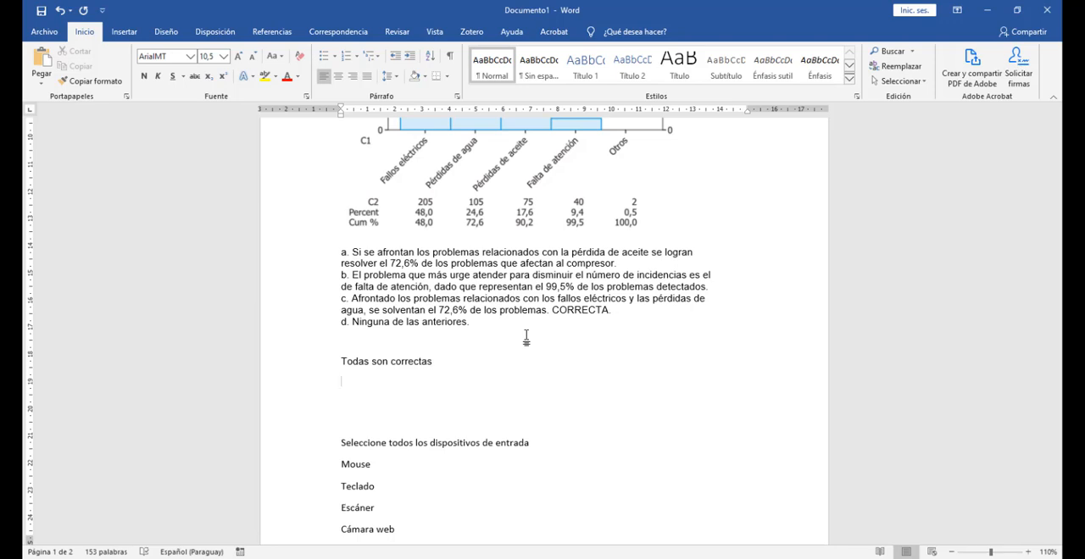
# Step: Add the example line "a y b son correctas" below it, starting with a lowercase a
pyautogui.press('Return')
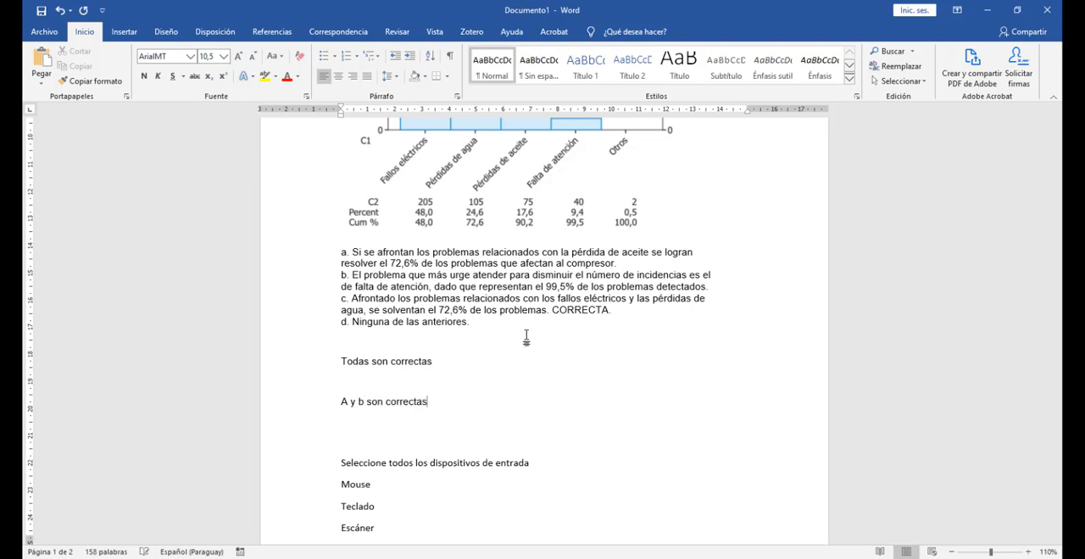
pyautogui.moveTo(347, 403); pyautogui.dragTo(340, 404)
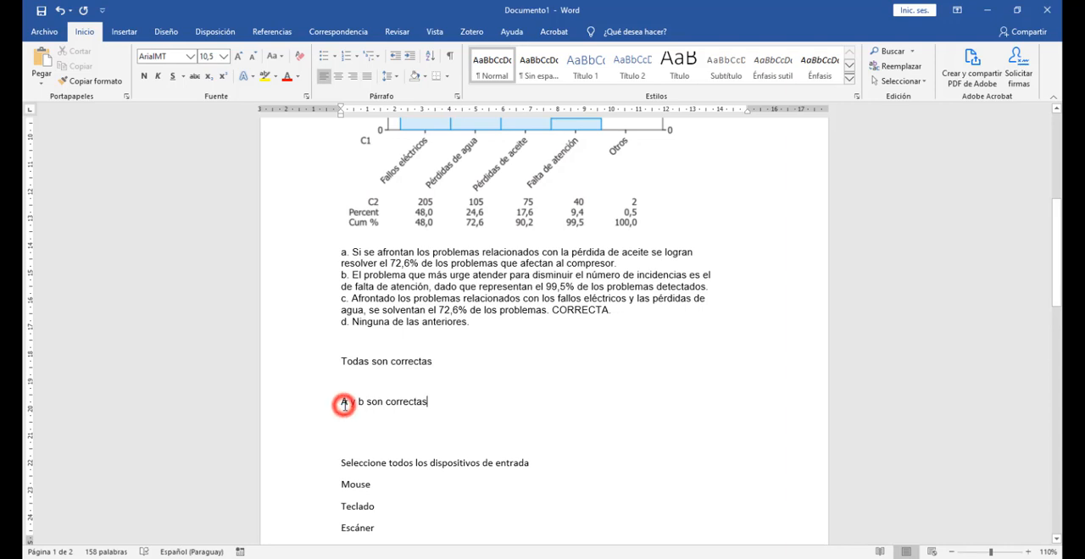
pyautogui.write('a')
pyautogui.click(466, 415)
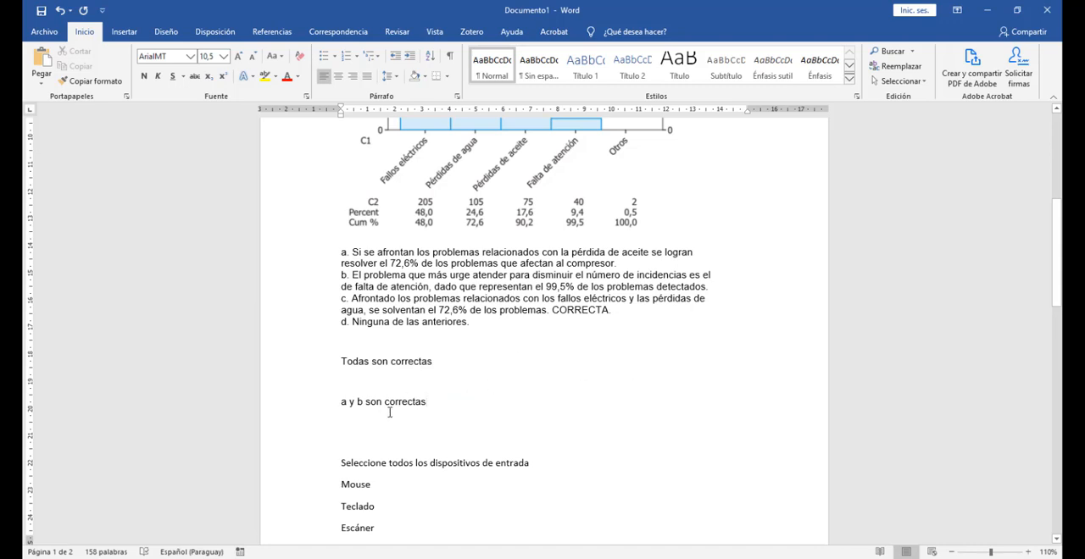
pyautogui.moveTo(361, 403); pyautogui.dragTo(341, 404)
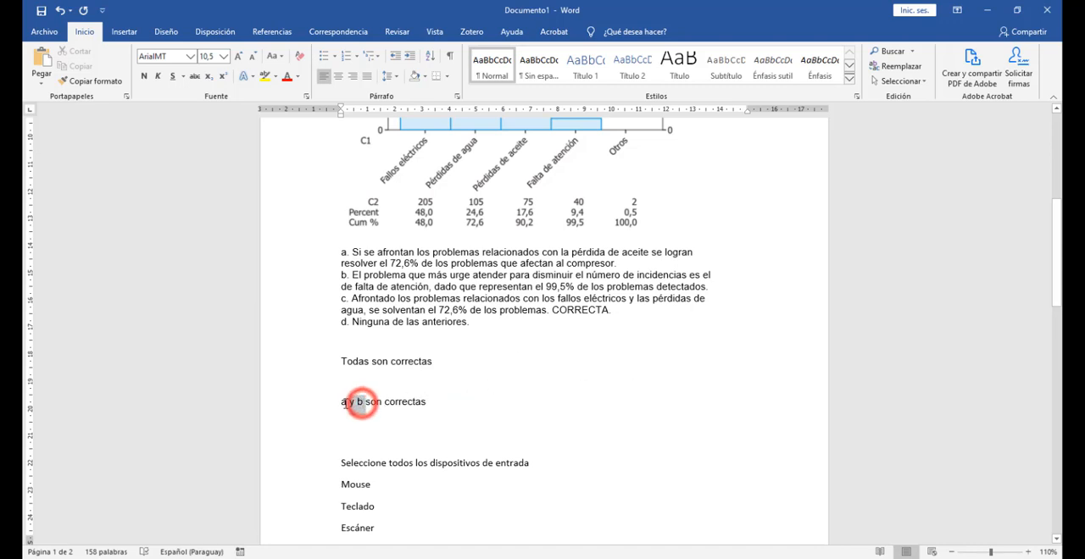
pyautogui.click(462, 422)
pyautogui.click(437, 403)
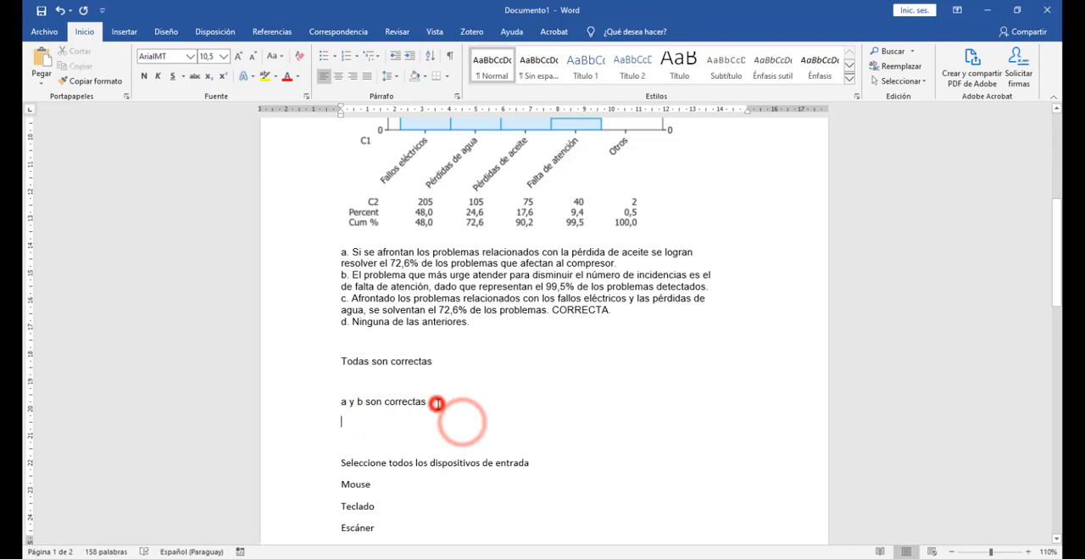
pyautogui.click(366, 403)
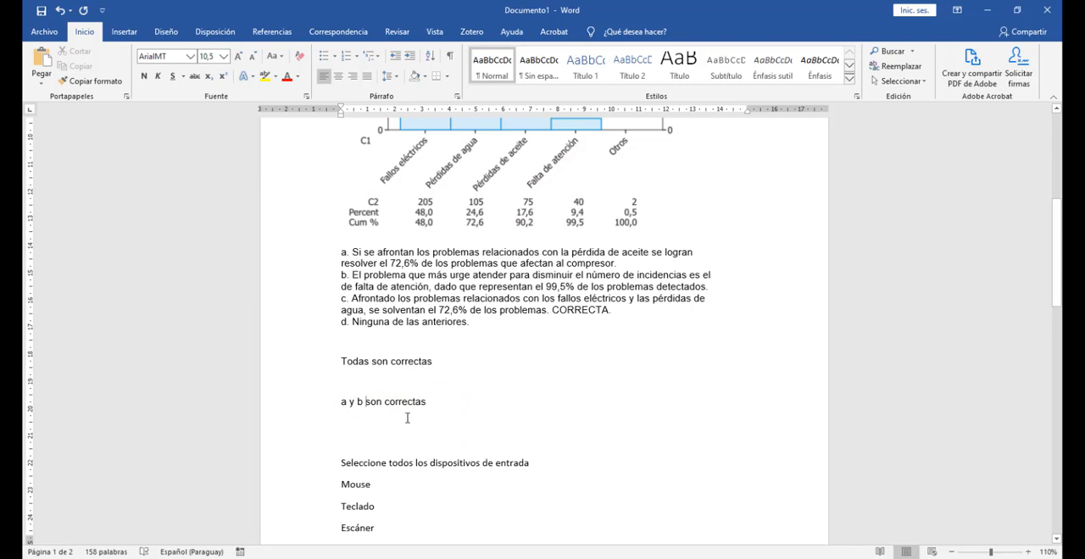
pyautogui.click(439, 400)
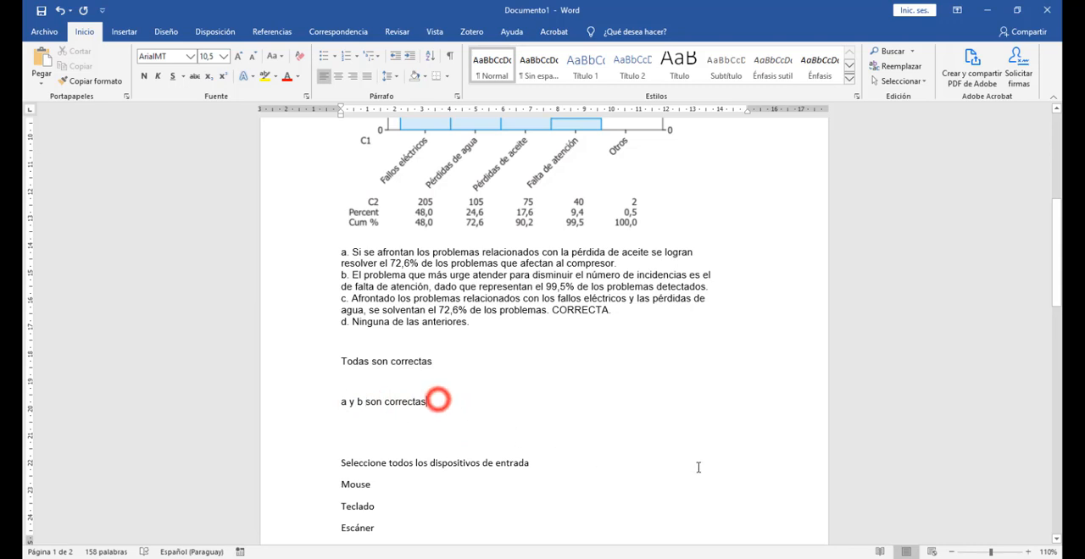
pyautogui.click(371, 403)
# Step: Below the "a y b" line, add "Todas las anteriores son correctas" and, directly under it, "Todas son correctas"
pyautogui.click(425, 401)
pyautogui.press('Return')
pyautogui.press('Return')
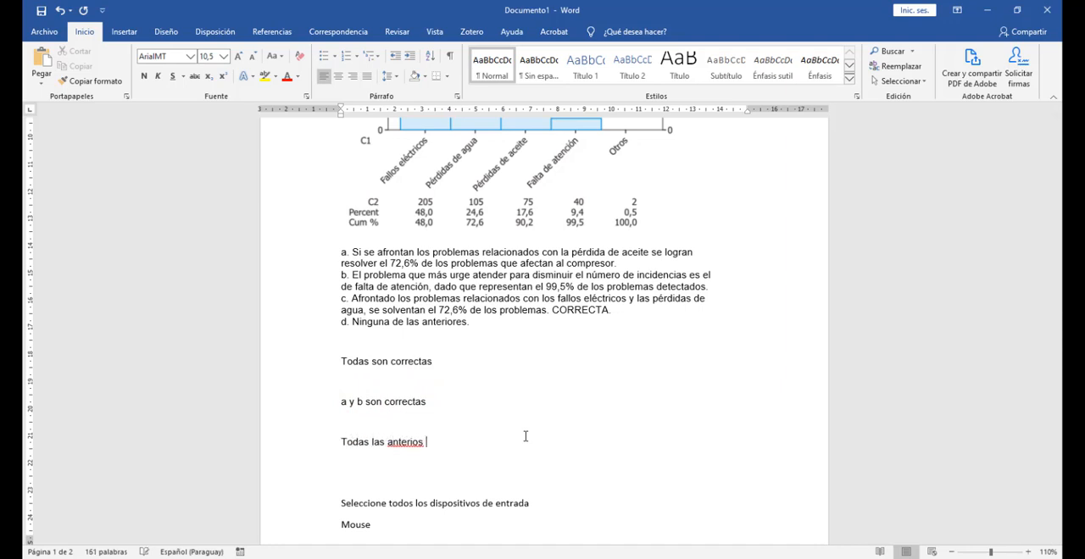
pyautogui.write('Todas las anteriores son correctas')
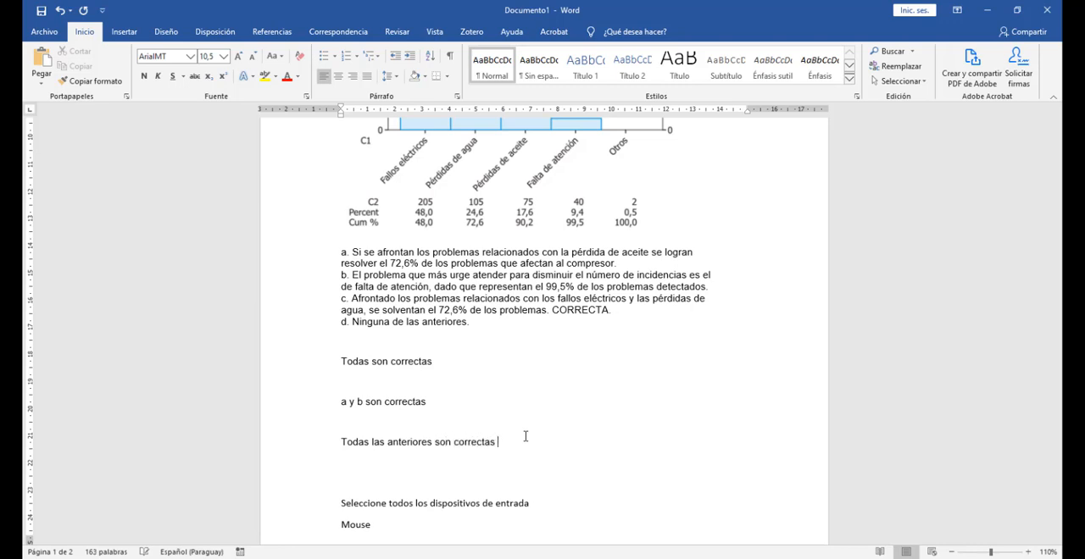
pyautogui.press('Return')
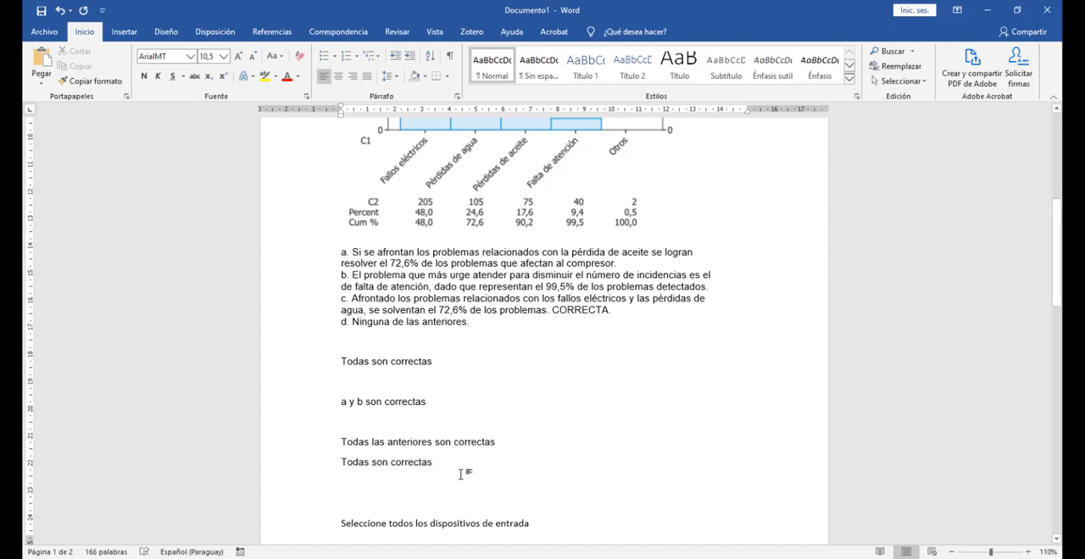
pyautogui.tripleClick(419, 443)
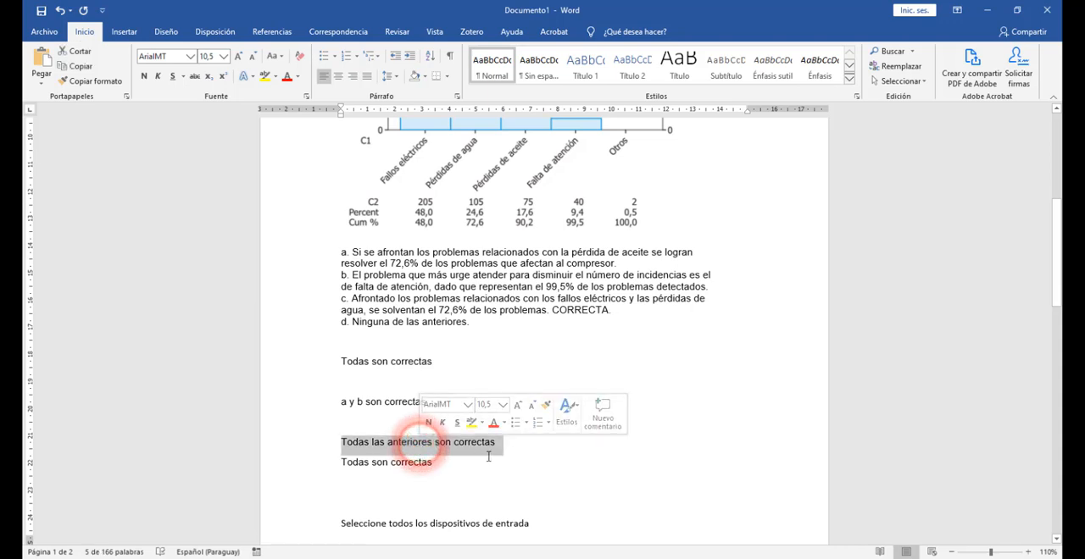
pyautogui.click(484, 453)
pyautogui.tripleClick(435, 446)
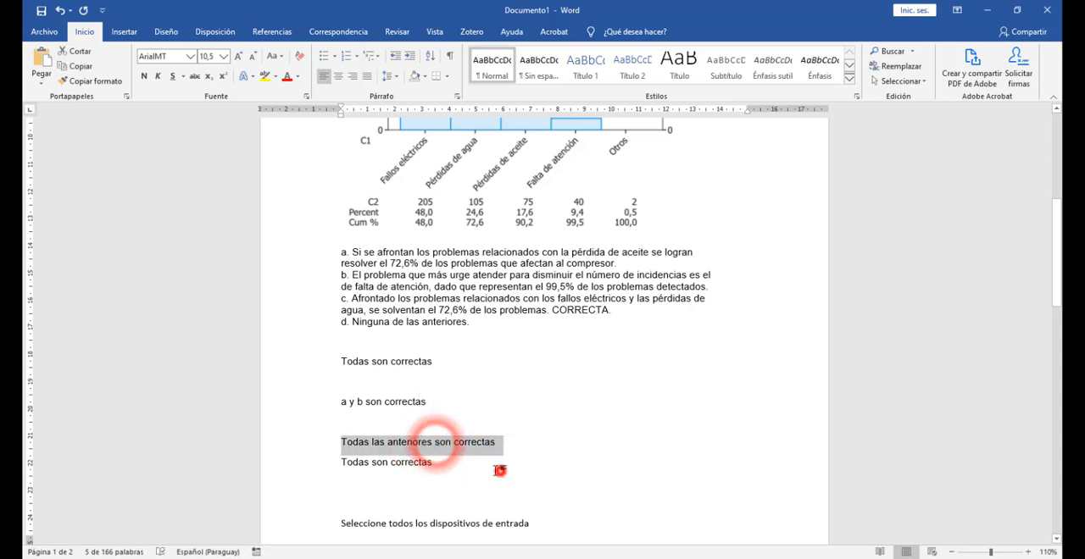
pyautogui.click(500, 470)
pyautogui.click(400, 424)
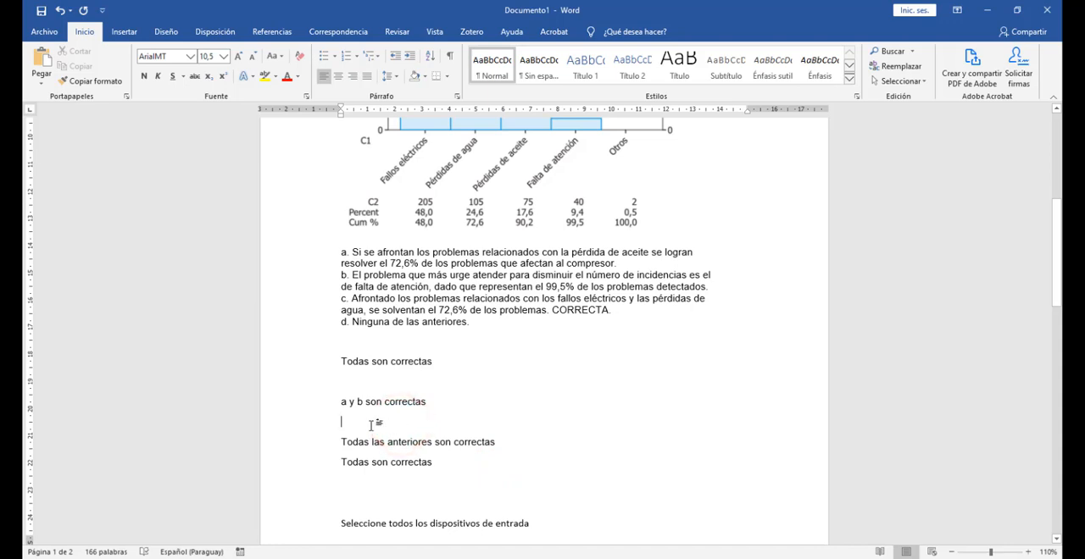
pyautogui.moveTo(339, 442); pyautogui.dragTo(347, 460)
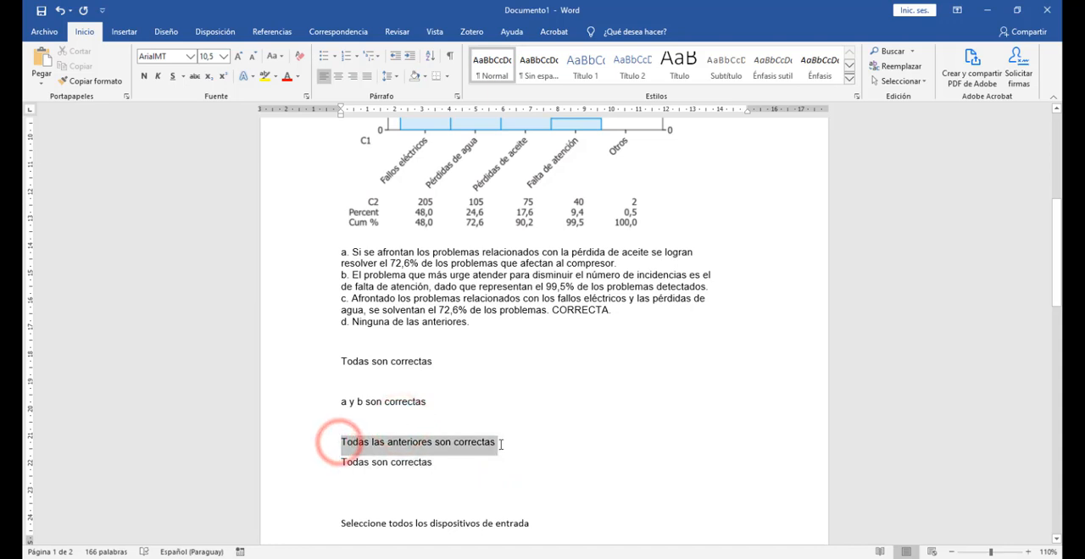
# Step: Compare the wording of the example lines "Todas las anteriores son correctas" and "Todas son correctas" in the document
pyautogui.click(506, 444)
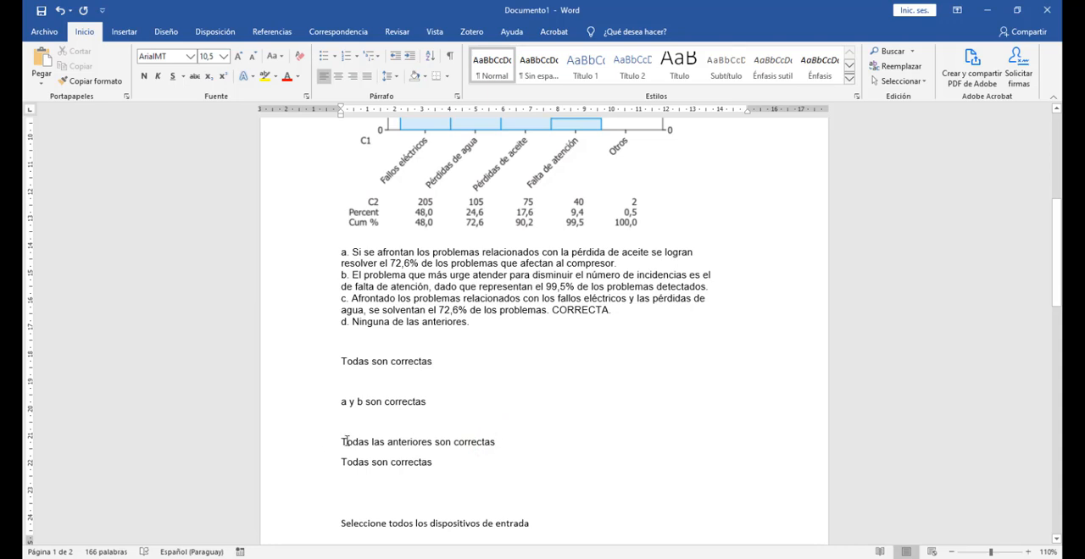
pyautogui.moveTo(346, 441); pyautogui.dragTo(508, 440)
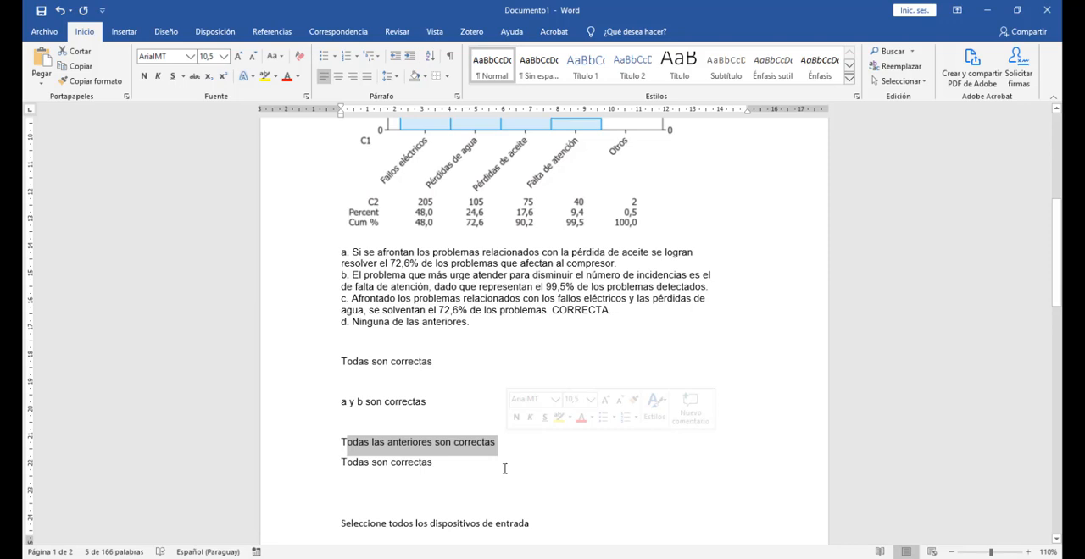
pyautogui.click(475, 479)
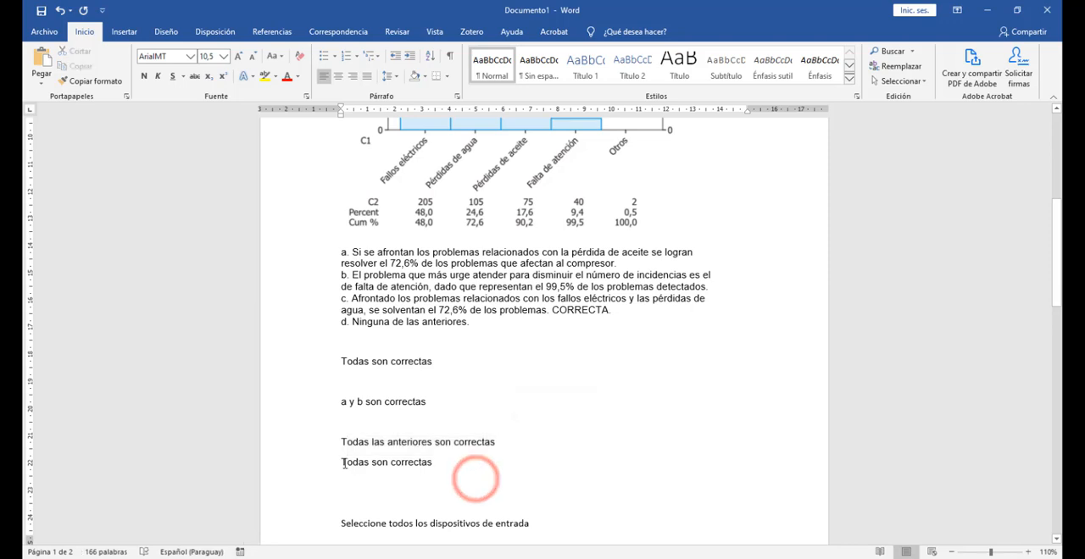
pyautogui.moveTo(341, 462); pyautogui.dragTo(462, 465)
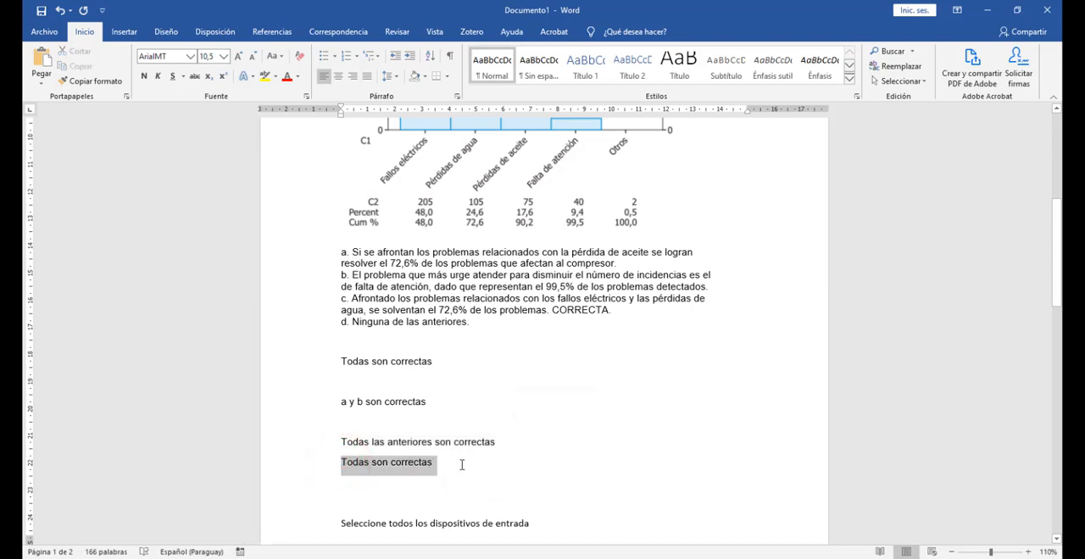
pyautogui.click(558, 371)
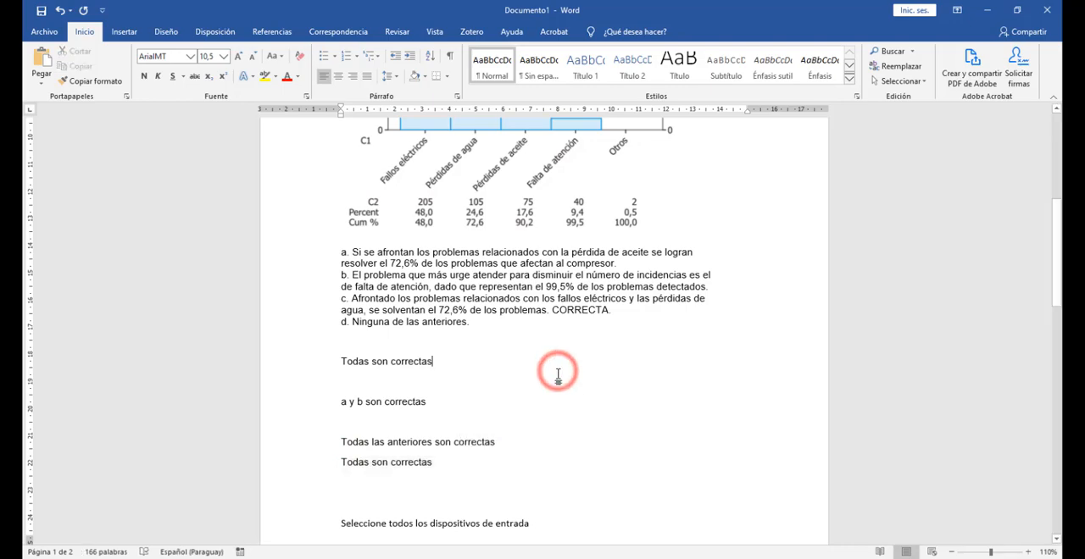
pyautogui.moveTo(446, 461); pyautogui.dragTo(340, 364)
# Step: Switch to the Moodle quiz in the browser and add a new Opción múltiple question after question 4
pyautogui.hotkey('alt', 'Tab')
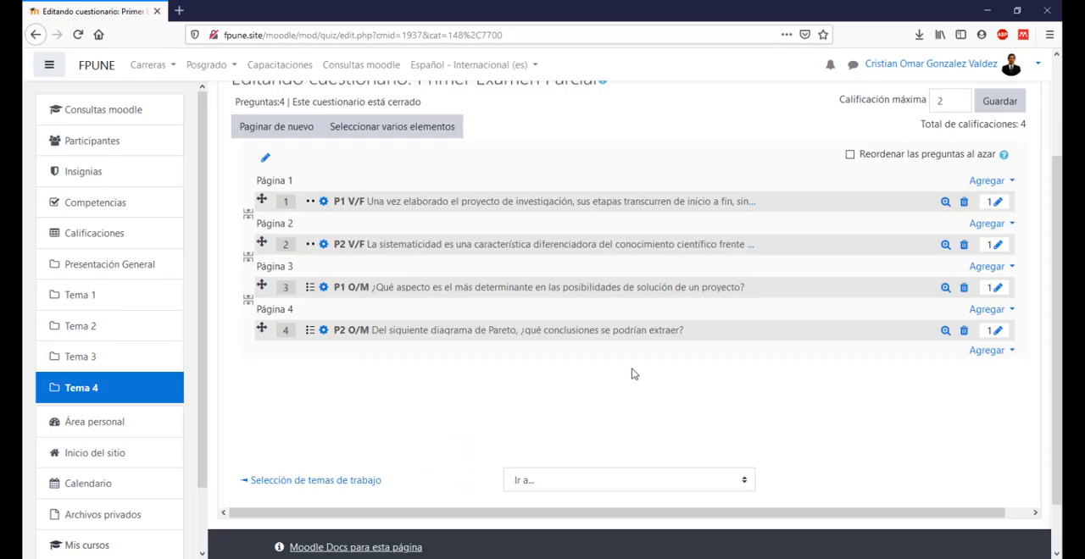
pyautogui.click(591, 402)
pyautogui.click(988, 352)
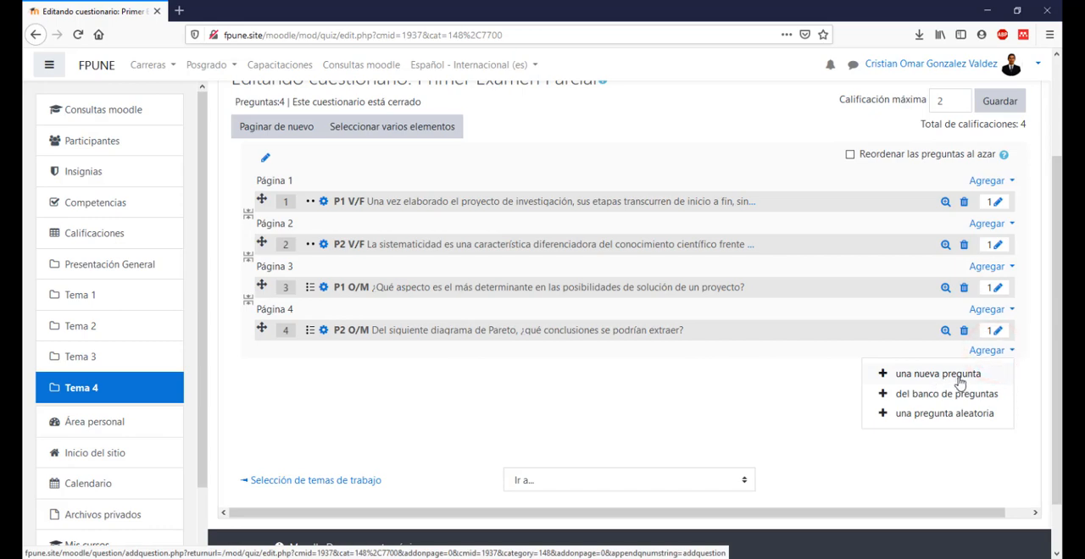
pyautogui.click(957, 377)
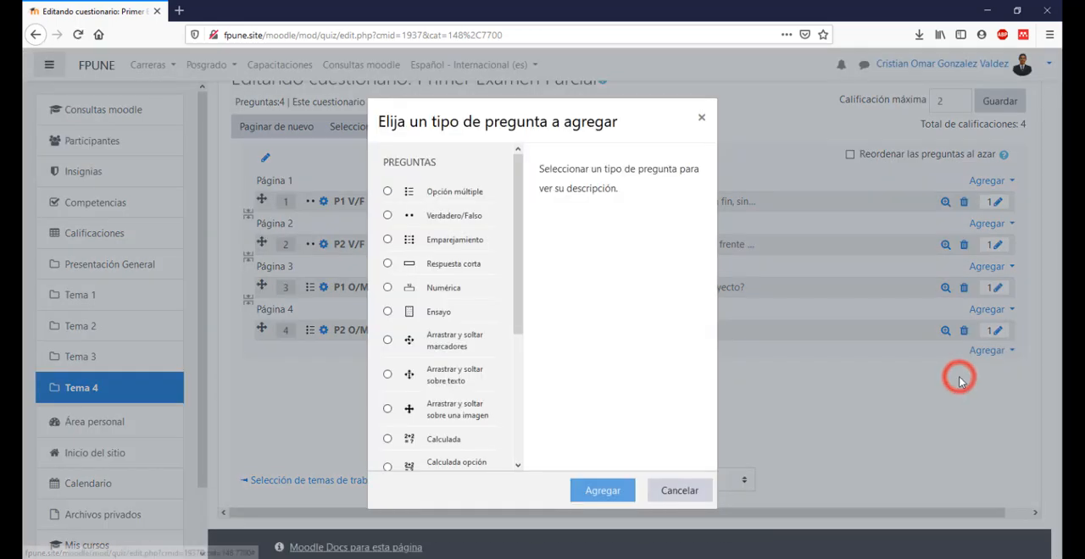
pyautogui.click(450, 189)
pyautogui.click(605, 493)
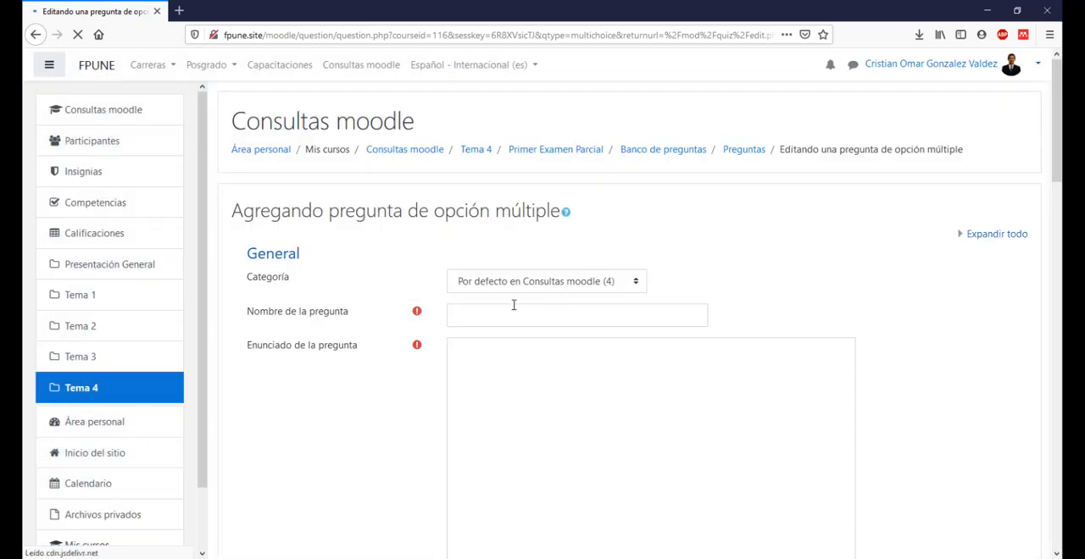
# Step: Name the question P3 O/M and copy the statement "Seleccione todos los dispositivos de entrada" from Word into its question text
pyautogui.click(512, 310)
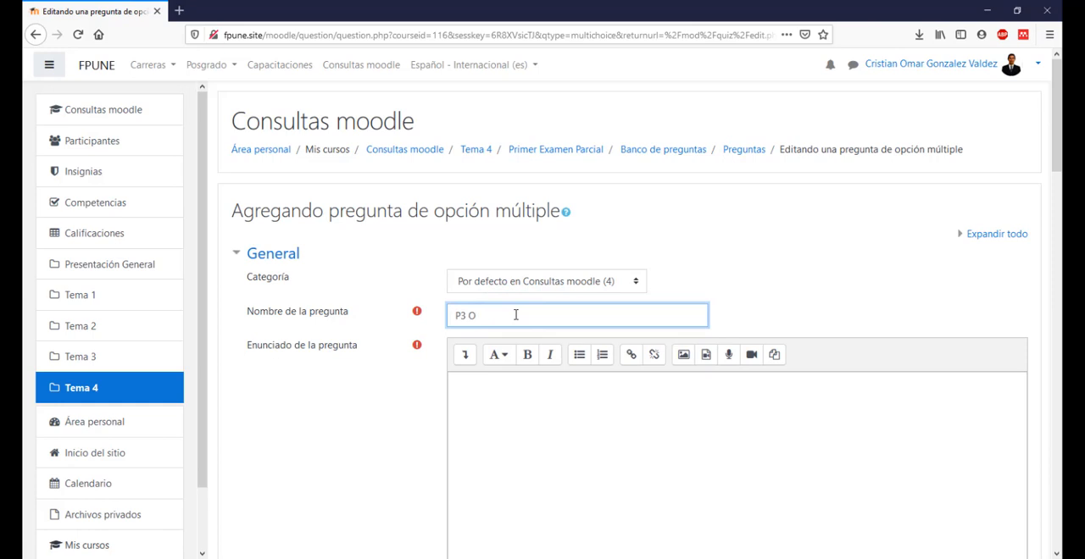
pyautogui.write('P3 O/M')
pyautogui.click(497, 394)
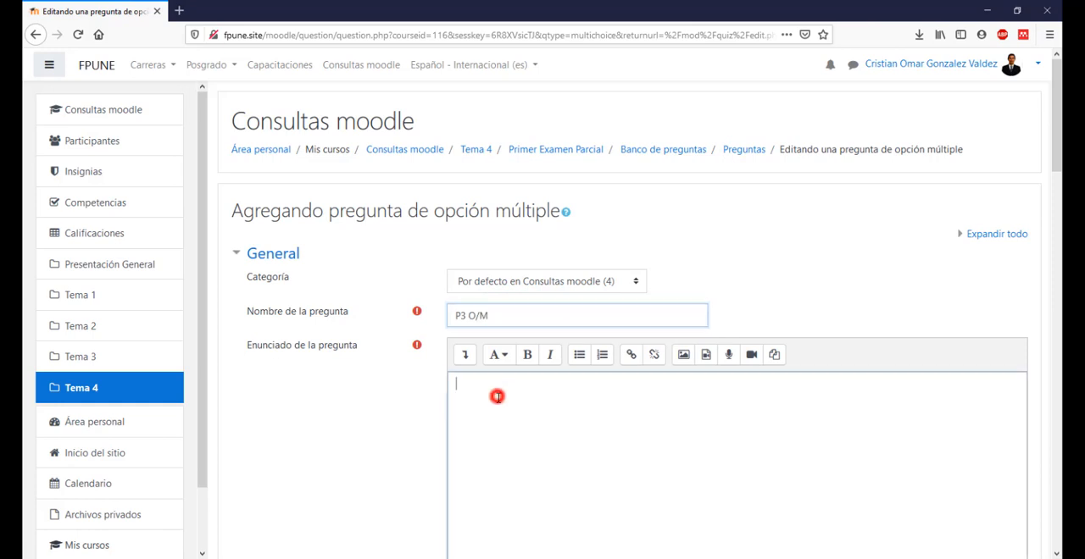
pyautogui.scroll(-3, 605, 338)
pyautogui.hotkey('alt', 'Tab')
pyautogui.scroll(-5, 582, 356)
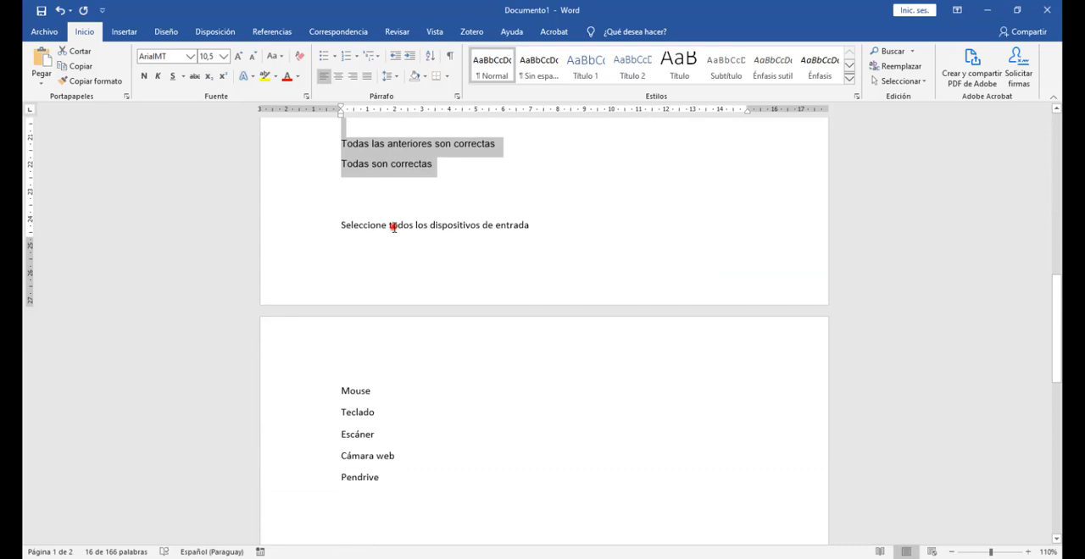
pyautogui.tripleClick(393, 227)
pyautogui.hotkey('ctrl', 'c')
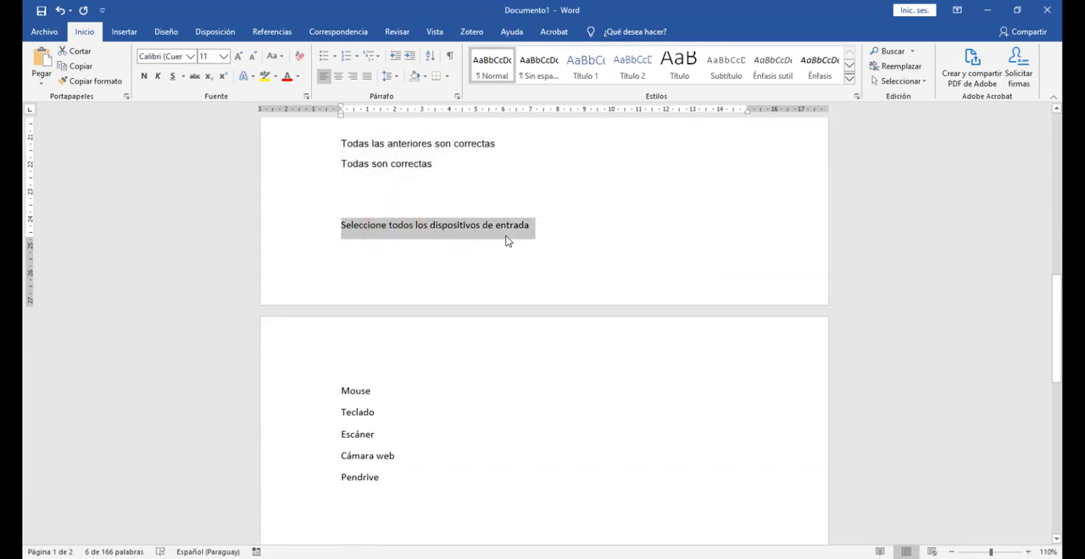
pyautogui.hotkey('alt', 'Tab')
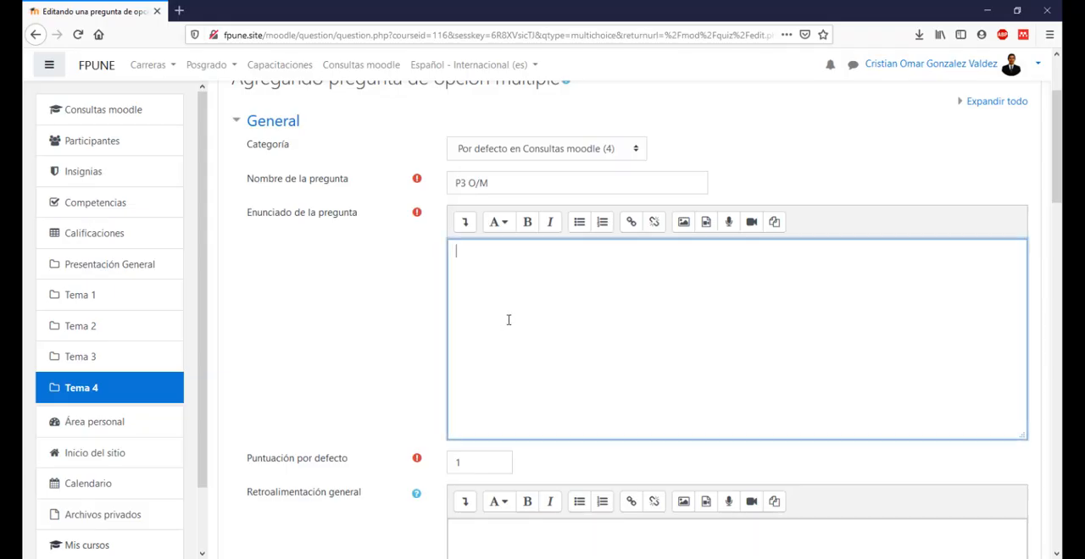
pyautogui.hotkey('ctrl', 'v')
# Step: Set the question to accept several answers with the option "Se permiten varias respuestas"
pyautogui.scroll(-3, 702, 136)
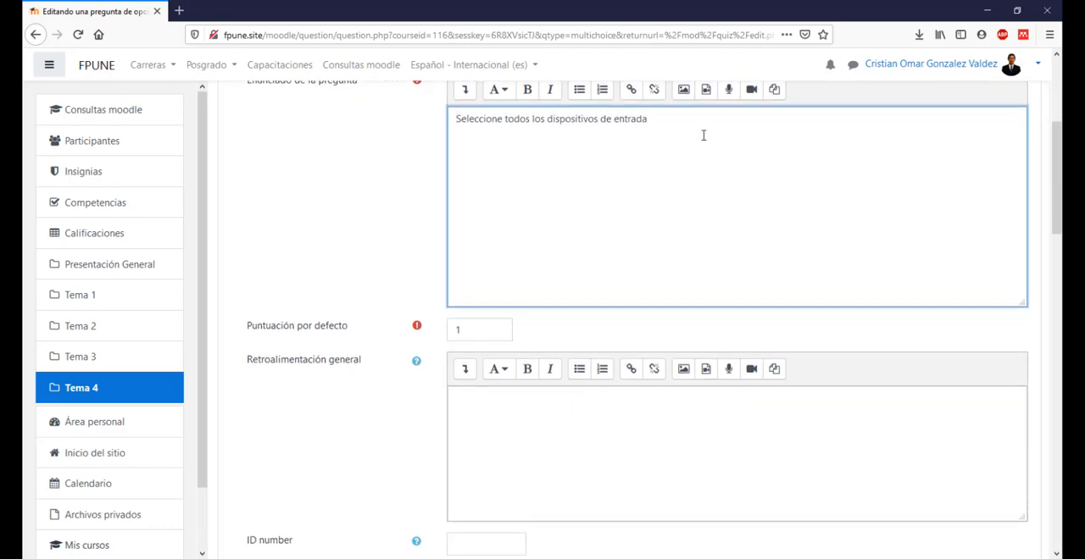
pyautogui.scroll(-6, 676, 138)
pyautogui.scroll(2, 431, 160)
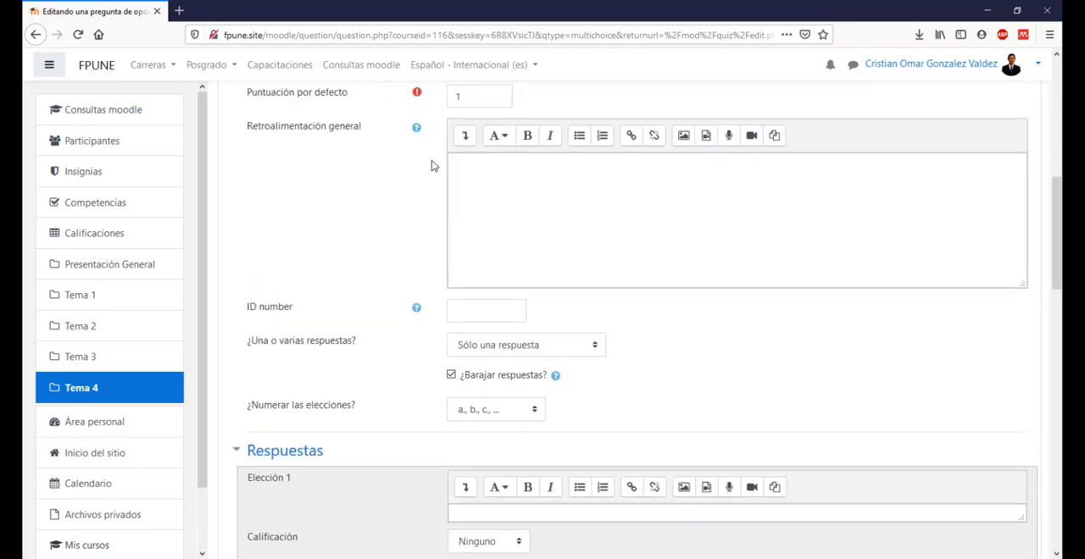
pyautogui.scroll(-2, 537, 339)
pyautogui.scroll(-3, 500, 322)
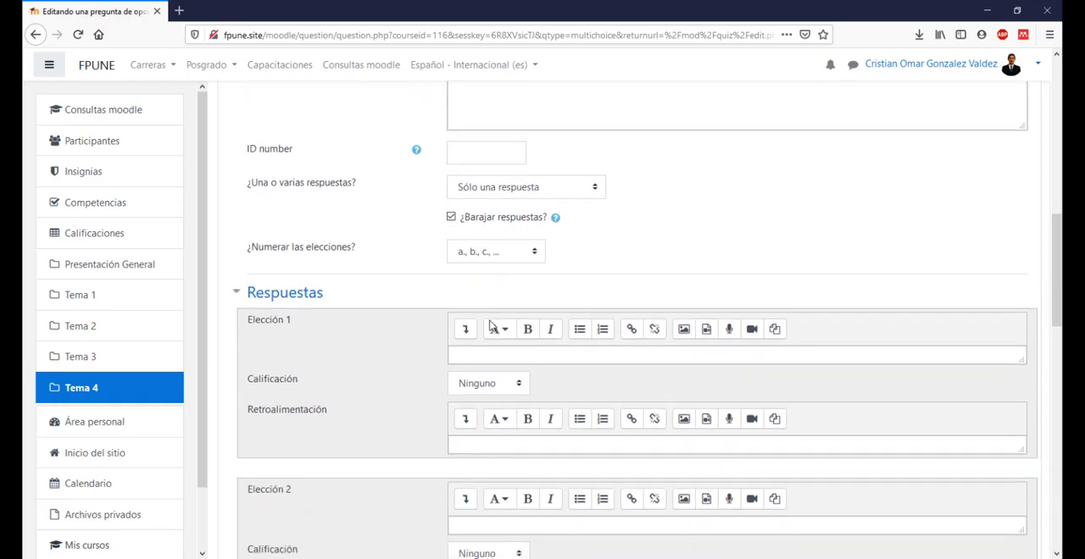
pyautogui.click(529, 183)
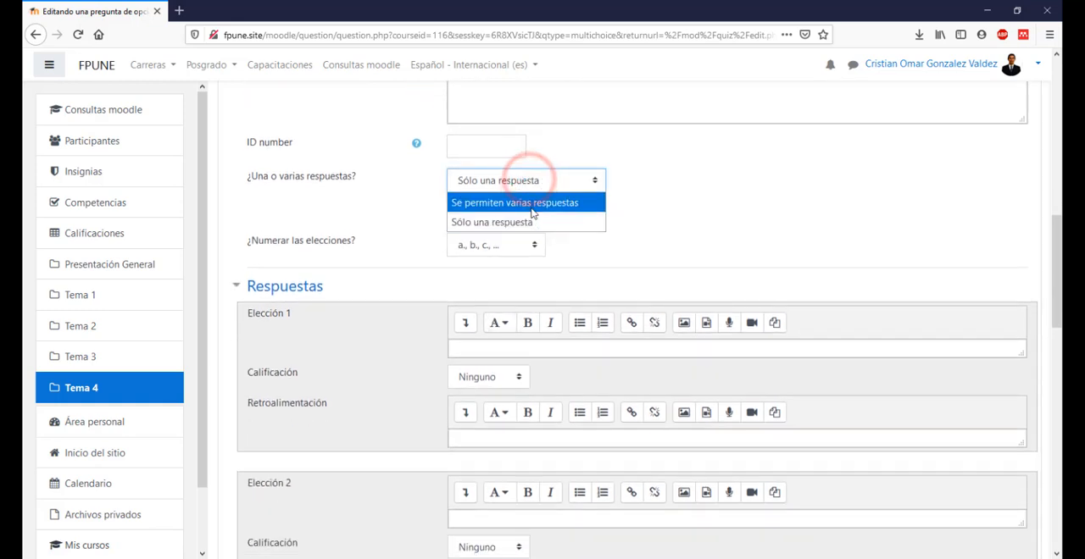
pyautogui.click(530, 204)
pyautogui.click(753, 222)
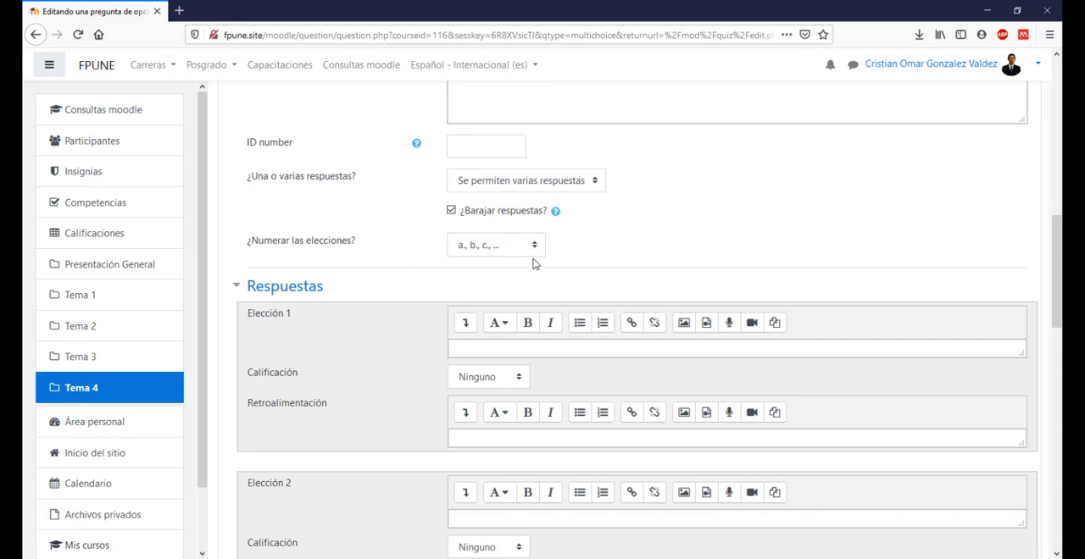
# Step: Copy "Mouse" from the Word document into Elección 1 of the Moodle question and enlarge its text box
pyautogui.scroll(-3, 601, 209)
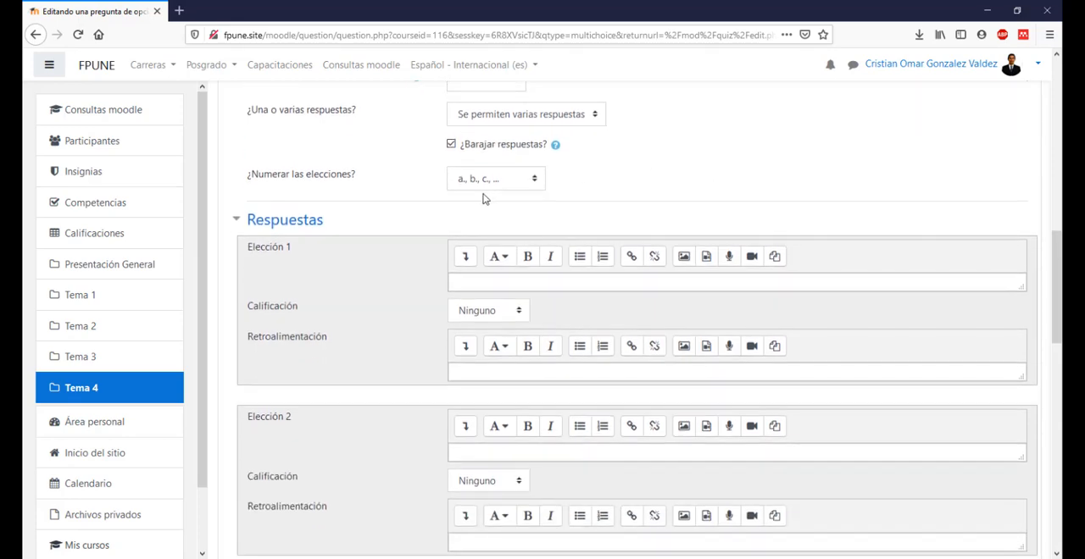
pyautogui.hotkey('alt', 'Tab')
pyautogui.scroll(-1, 515, 252)
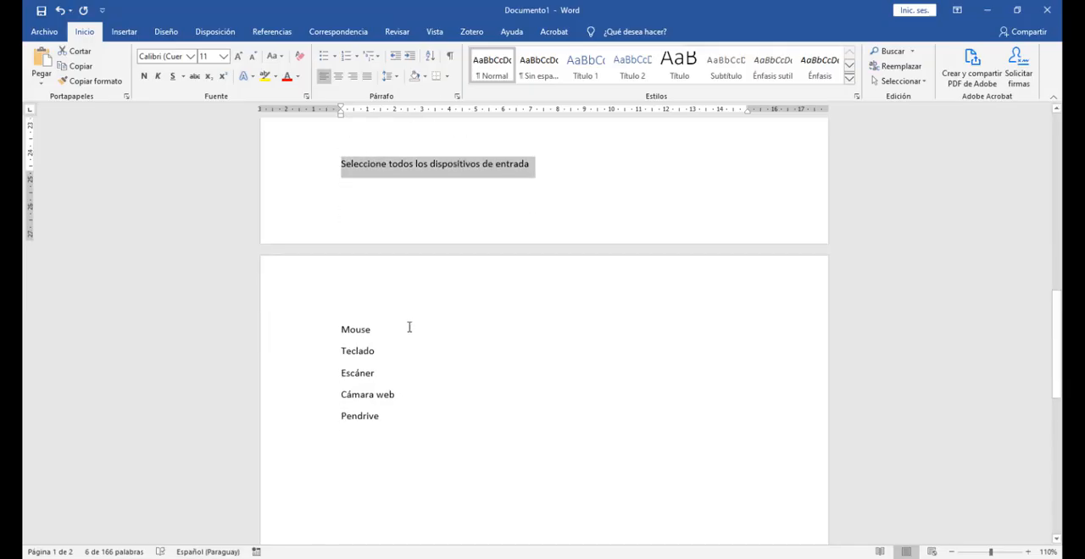
pyautogui.doubleClick(352, 323)
pyautogui.hotkey('ctrl', 'c')
pyautogui.hotkey('alt', 'Tab')
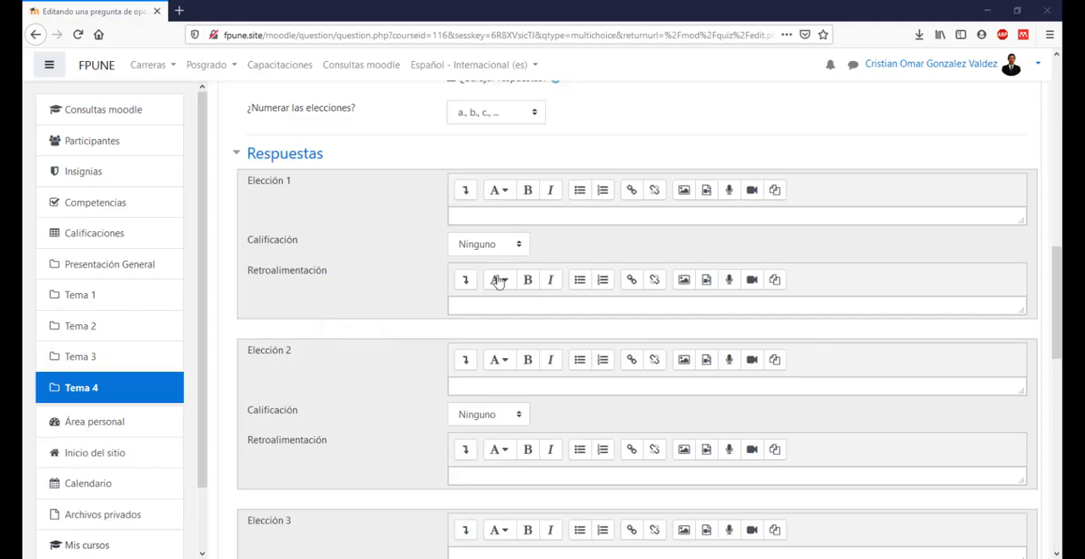
pyautogui.click(500, 218)
pyautogui.hotkey('ctrl', 'v')
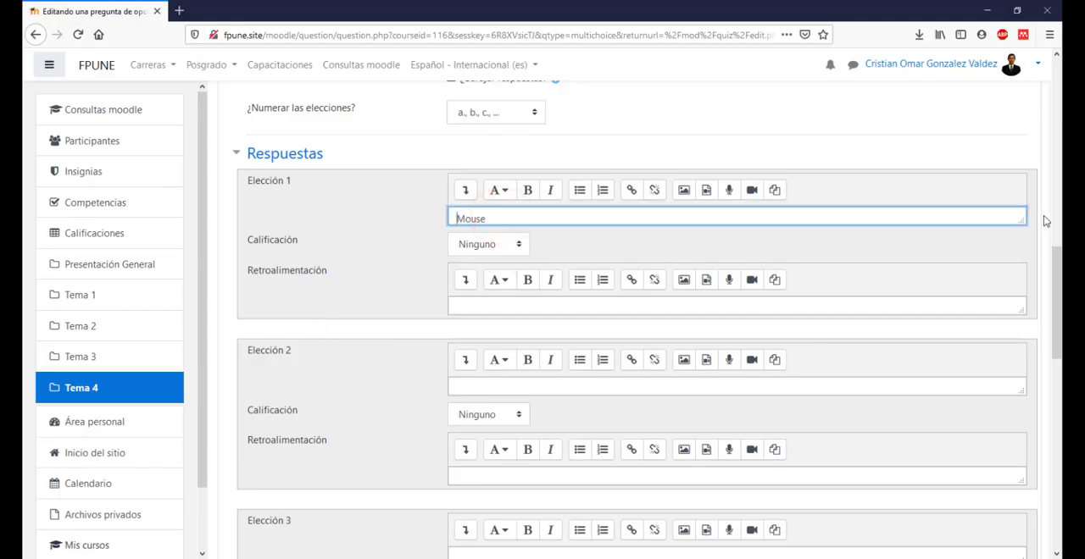
pyautogui.moveTo(1024, 224); pyautogui.dragTo(1024, 247)
pyautogui.click(634, 226)
# Step: Copy "Teclado" from the Word list into Elección 2 and make its text box taller
pyautogui.hotkey('alt', 'Tab')
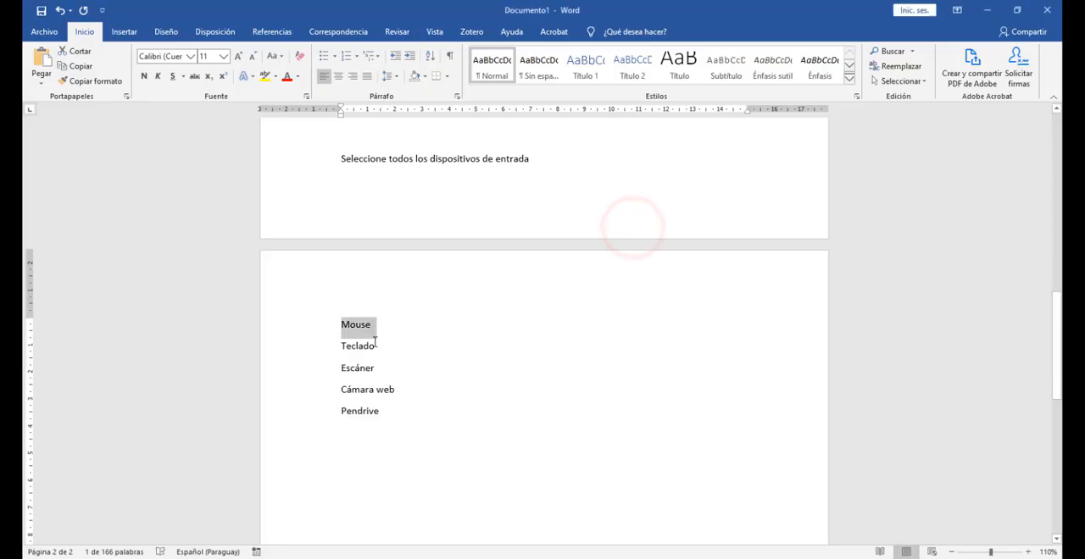
pyautogui.doubleClick(359, 348)
pyautogui.hotkey('alt', 'Tab')
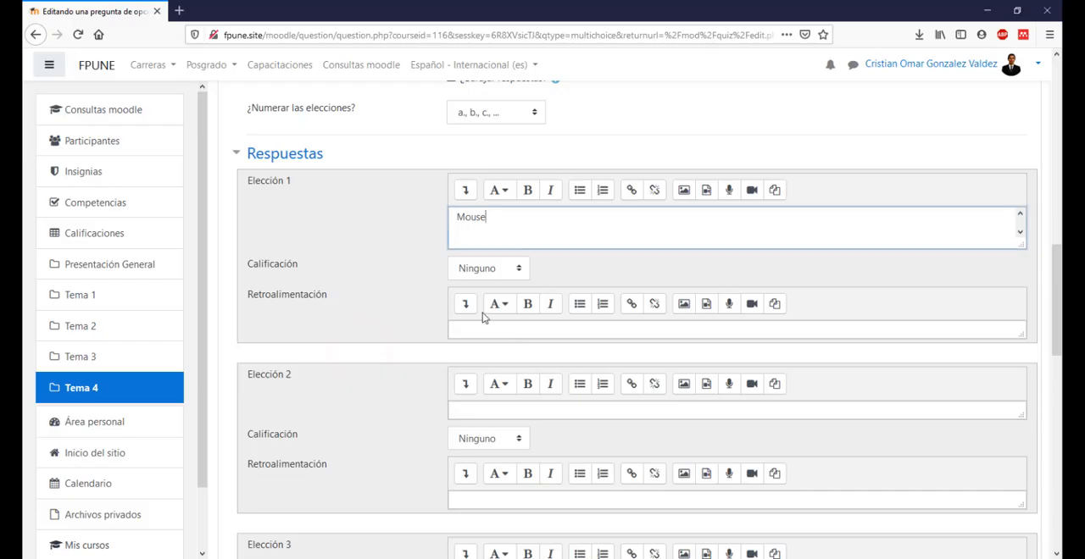
pyautogui.click(484, 405)
pyautogui.hotkey('ctrl', 'v')
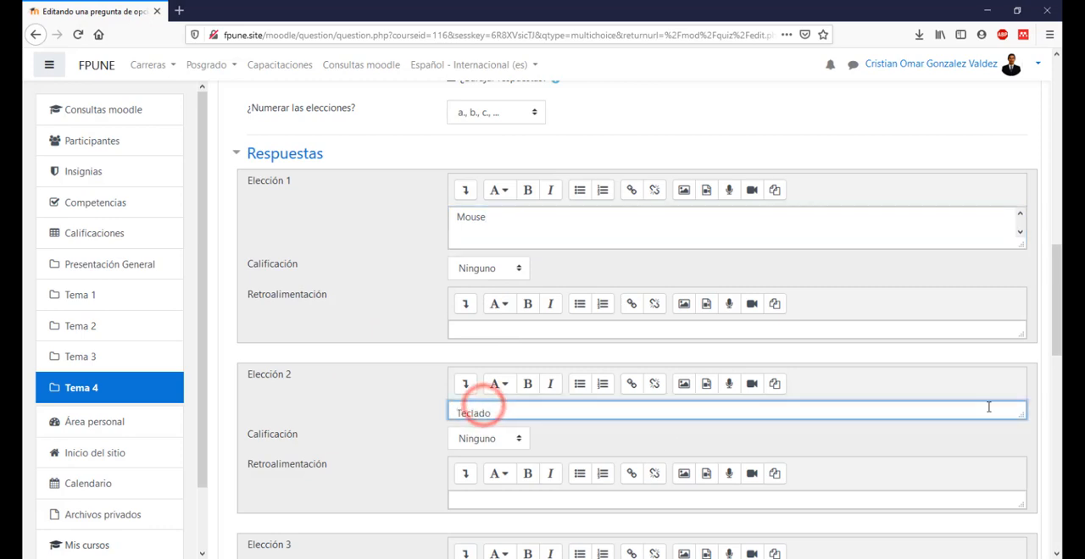
pyautogui.moveTo(1017, 419); pyautogui.dragTo(1018, 431)
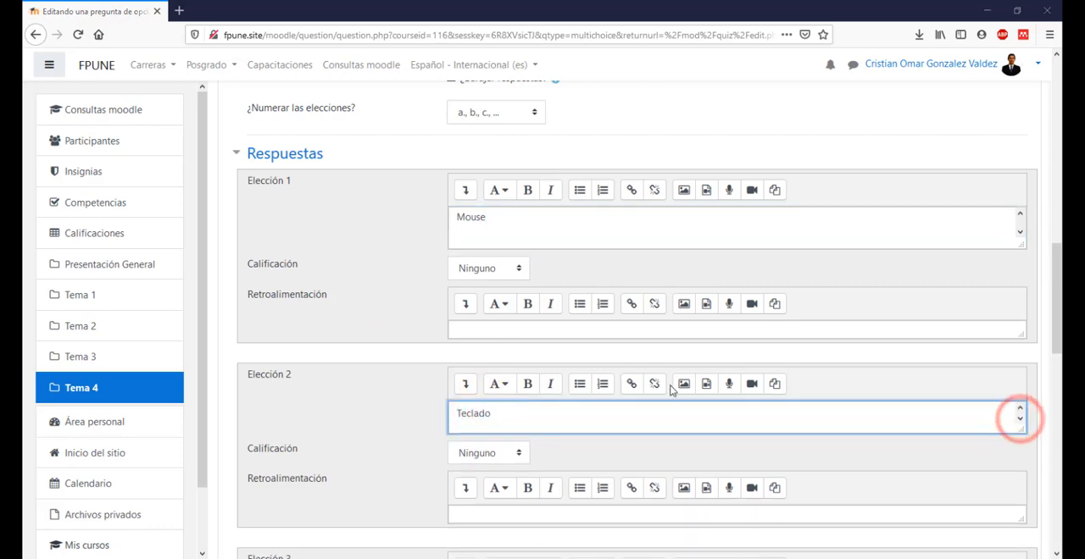
# Step: Copy "Escáner" from the Word list into Elección 3 and make its text box taller
pyautogui.hotkey('alt', 'Tab')
pyautogui.scroll(-1, 397, 395)
pyautogui.doubleClick(359, 301)
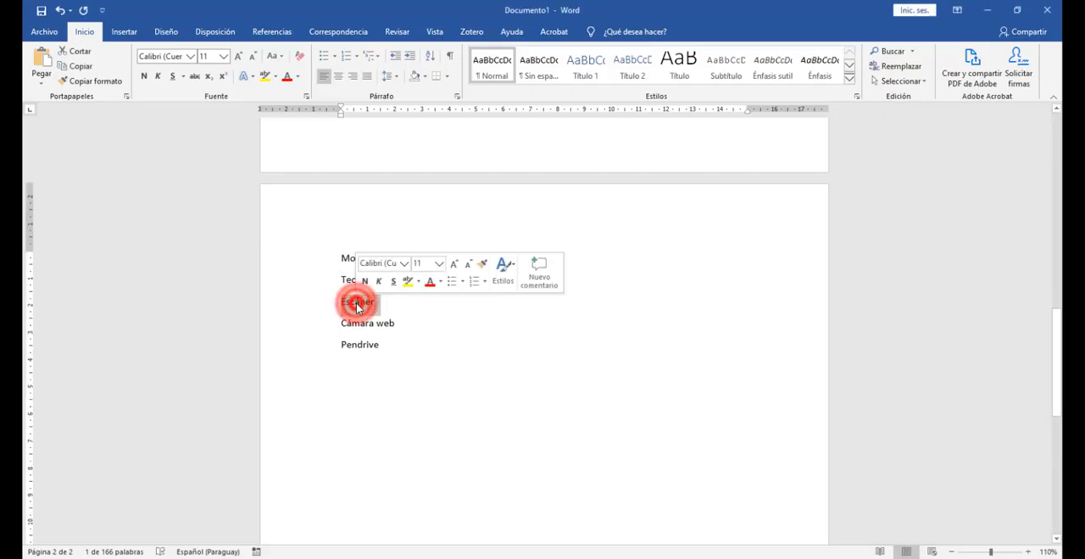
pyautogui.hotkey('alt', 'Tab')
pyautogui.scroll(-3, 426, 405)
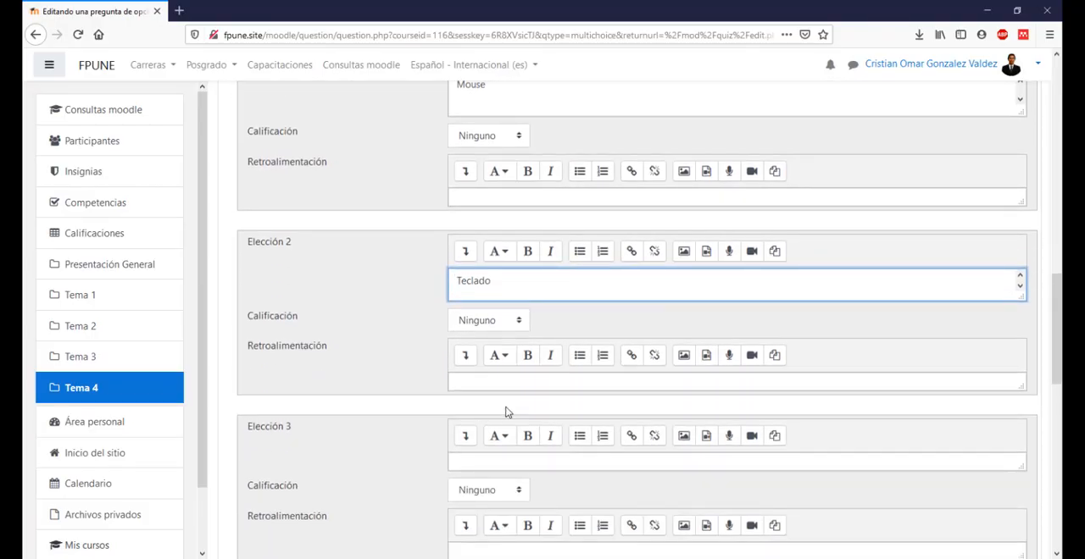
pyautogui.click(488, 457)
pyautogui.hotkey('ctrl', 'v')
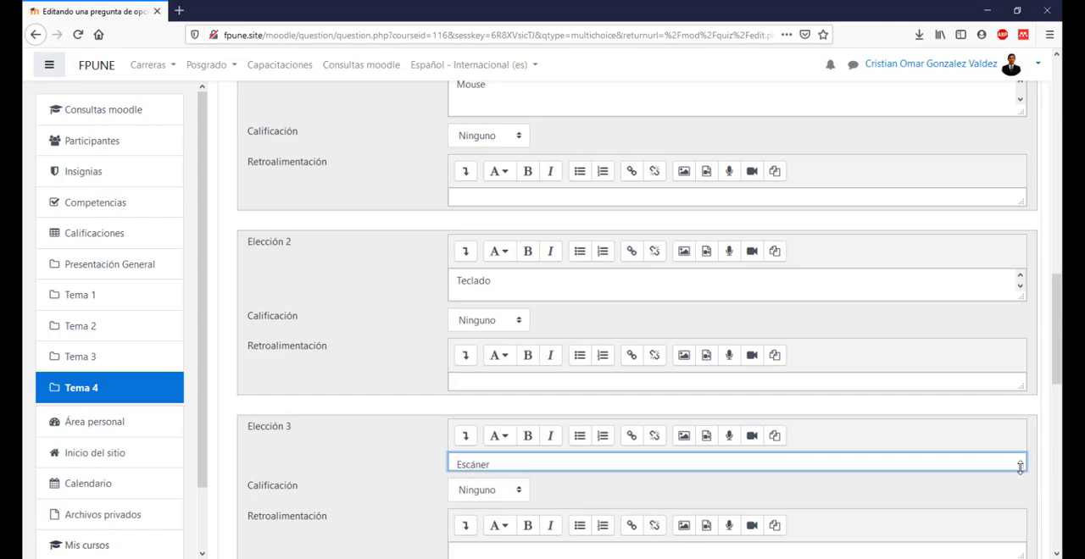
pyautogui.moveTo(1019, 467); pyautogui.dragTo(1019, 478)
# Step: Copy "Cámara web" from the Word list into Elección 4 and make its text box taller
pyautogui.hotkey('alt', 'Tab')
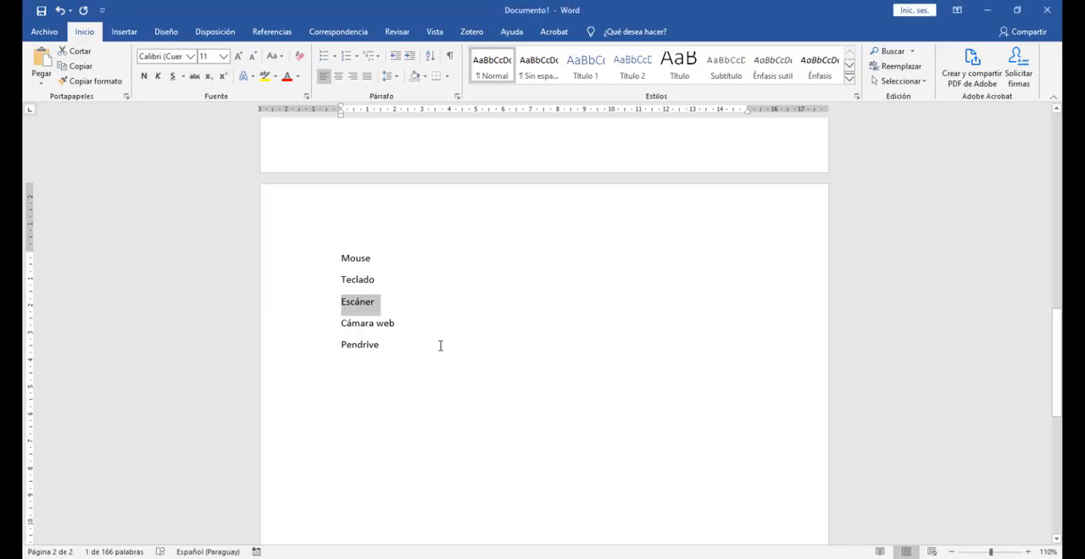
pyautogui.tripleClick(351, 323)
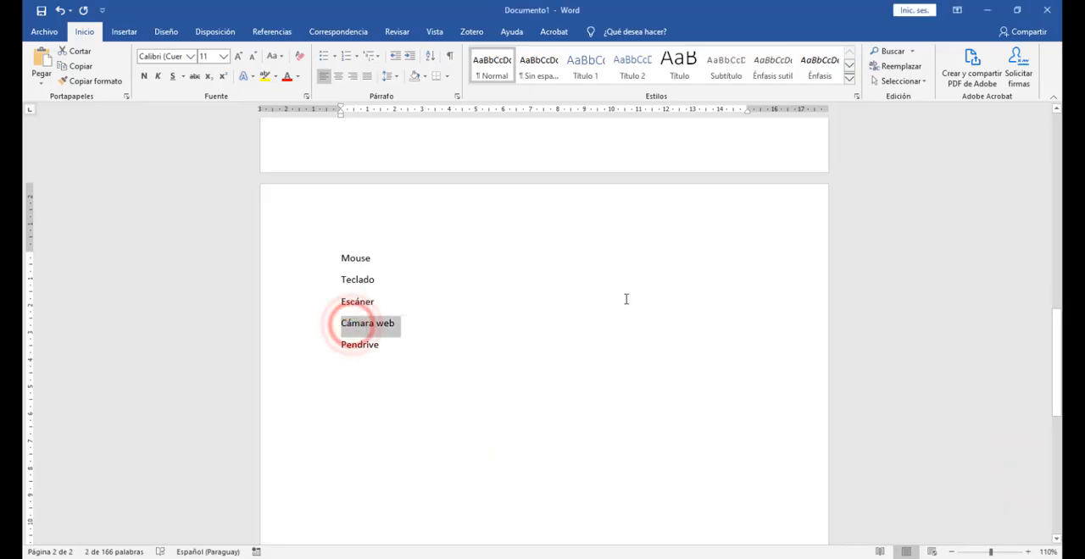
pyautogui.hotkey('alt', 'Tab')
pyautogui.scroll(-4, 509, 310)
pyautogui.click(508, 310)
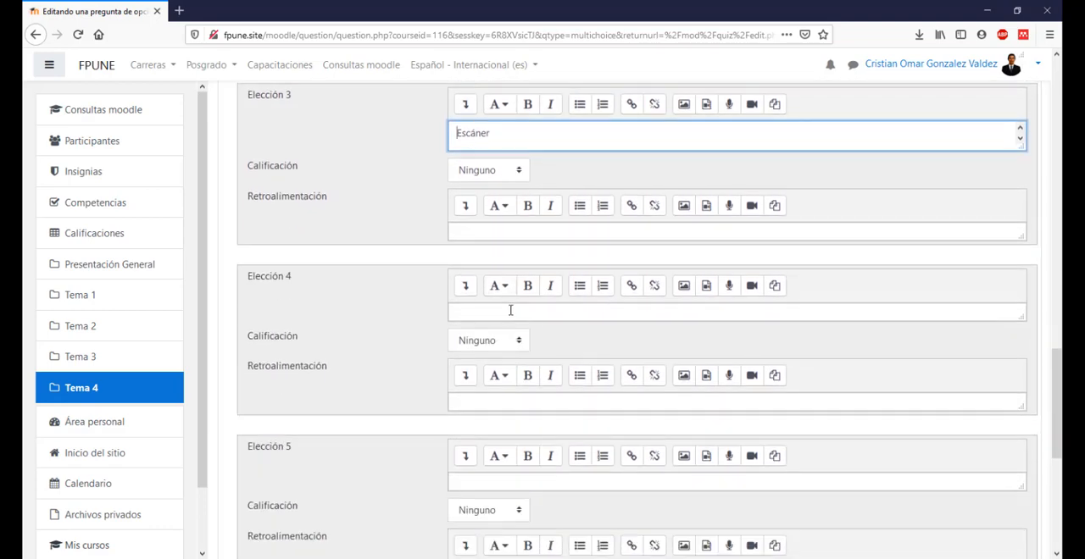
pyautogui.hotkey('ctrl', 'v')
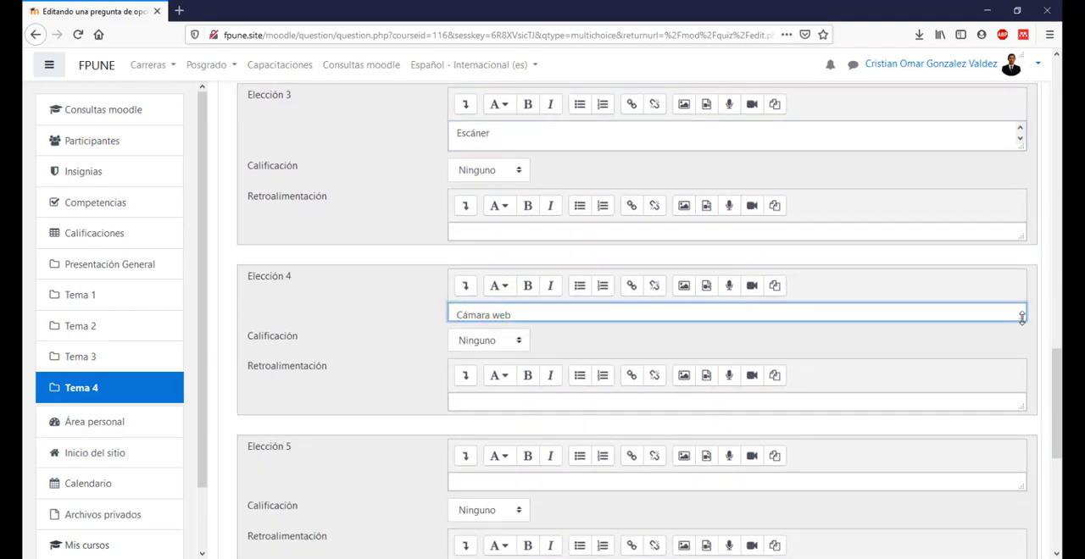
pyautogui.moveTo(1021, 318); pyautogui.dragTo(1022, 329)
# Step: Copy "Pendrive" from the Word list into Elección 5, make its text box taller and remove the extra line break
pyautogui.hotkey('alt', 'Tab')
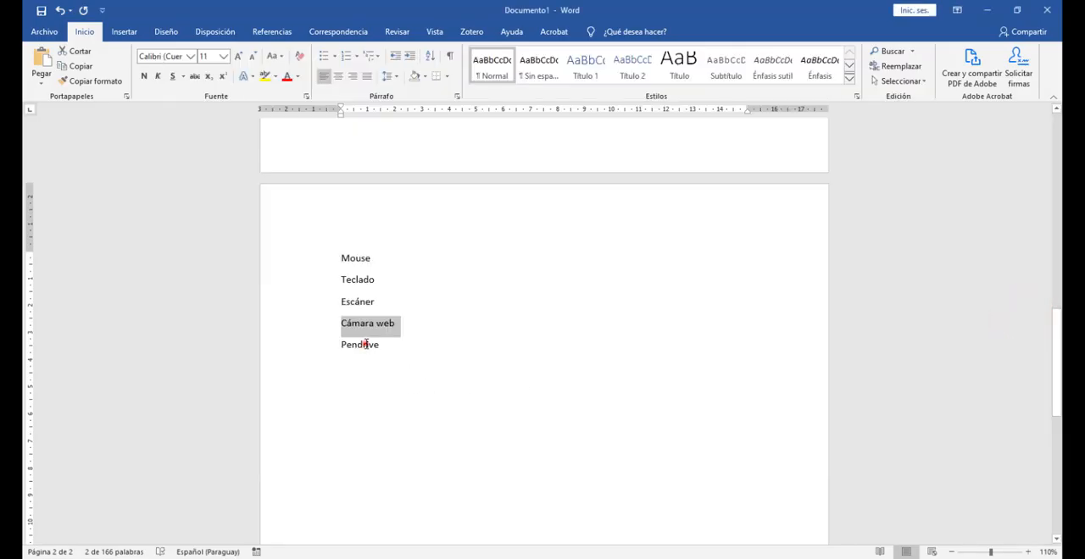
pyautogui.doubleClick(367, 344)
pyautogui.hotkey('ctrl', 'c')
pyautogui.hotkey('alt', 'Tab')
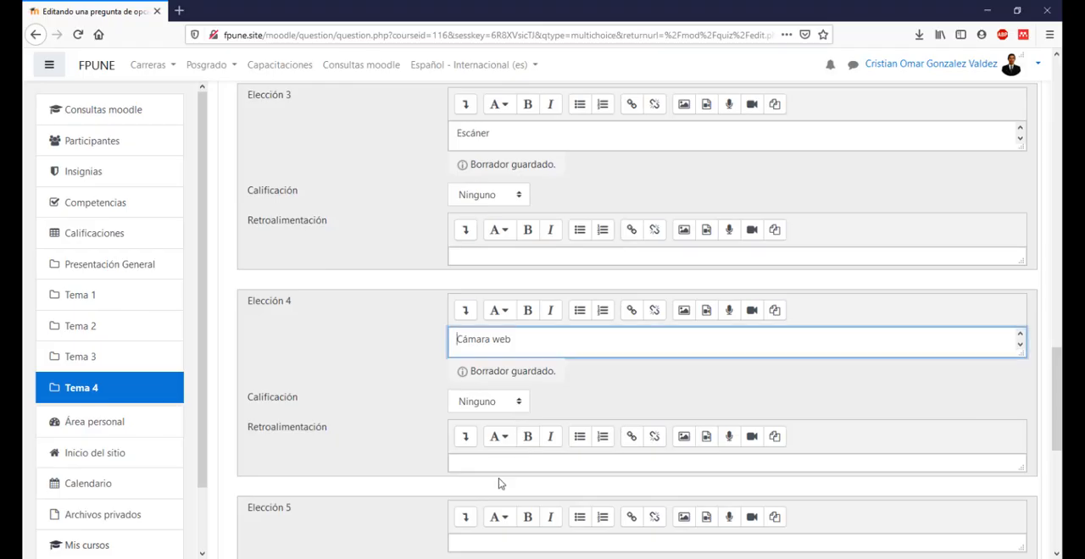
pyautogui.scroll(-2, 494, 492)
pyautogui.click(486, 477)
pyautogui.hotkey('ctrl', 'v')
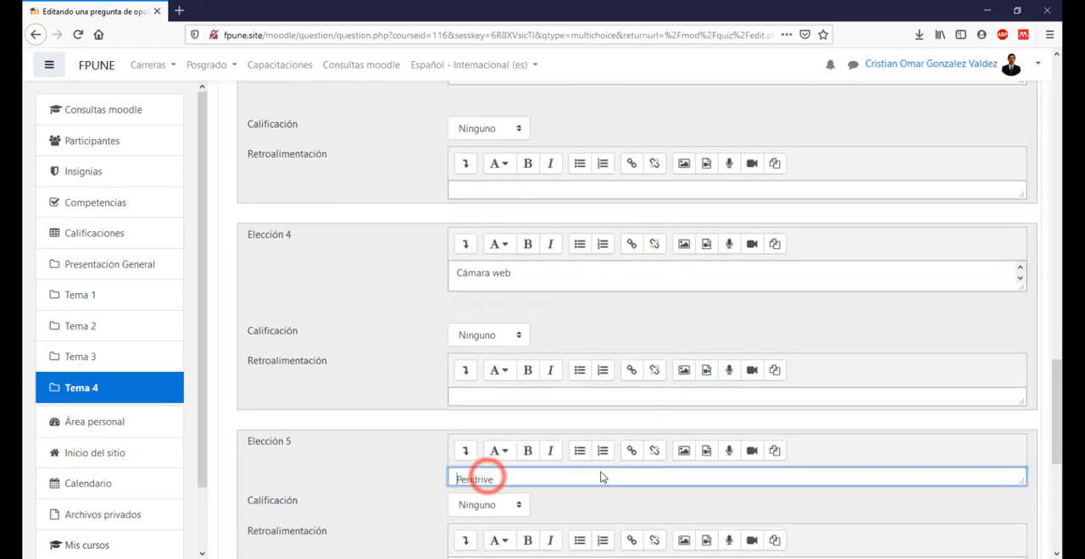
pyautogui.scroll(-3, 678, 407)
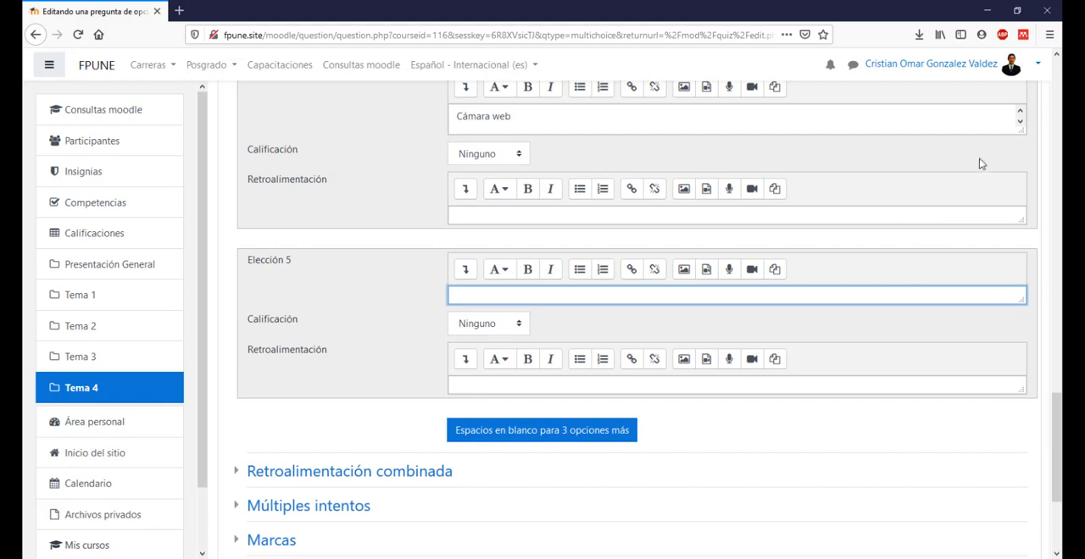
pyautogui.moveTo(1021, 303); pyautogui.dragTo(1021, 333)
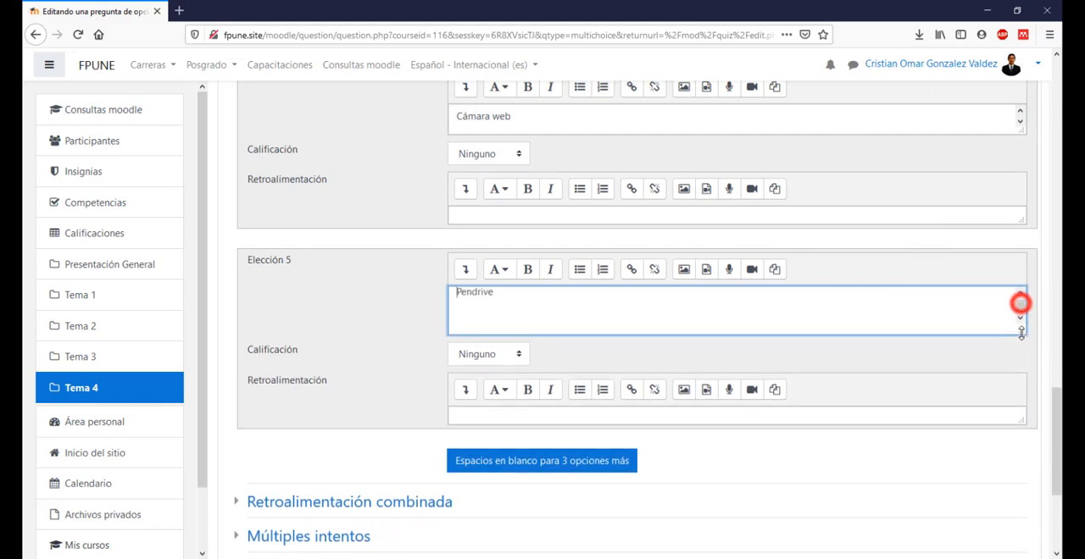
pyautogui.click(952, 314)
pyautogui.press('BackSpace')
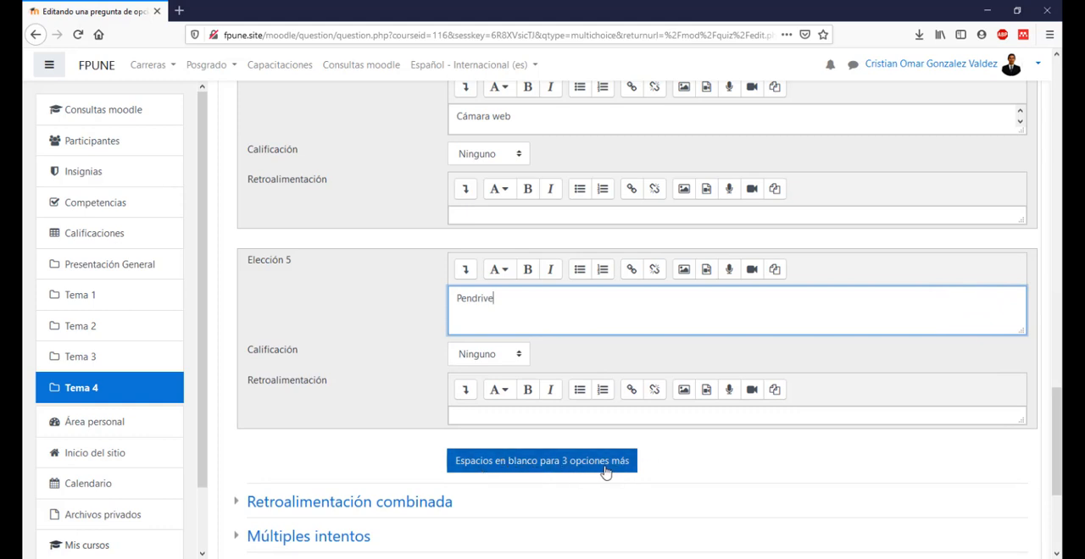
# Step: Switch to Word and examine which devices in the list answer "Seleccione todos los dispositivos de entrada" and which do not
pyautogui.scroll(6, 508, 203)
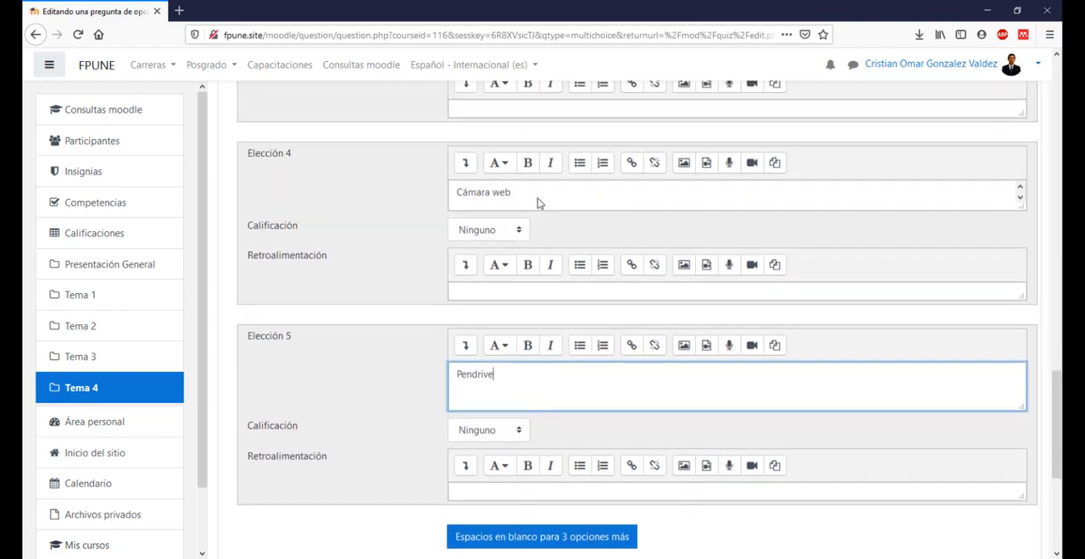
pyautogui.scroll(4, 560, 209)
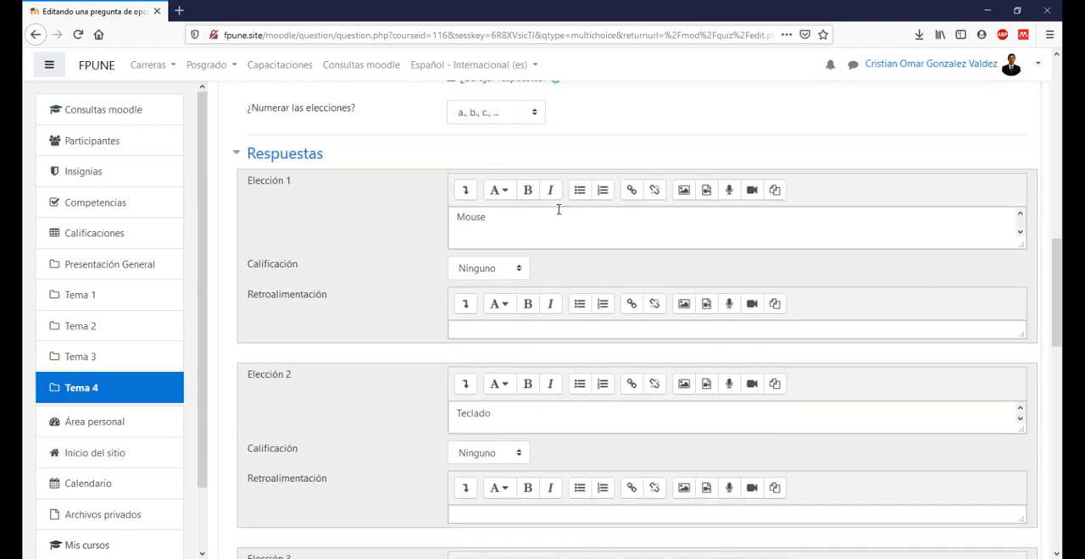
pyautogui.hotkey('alt', 'Tab')
pyautogui.click(400, 316)
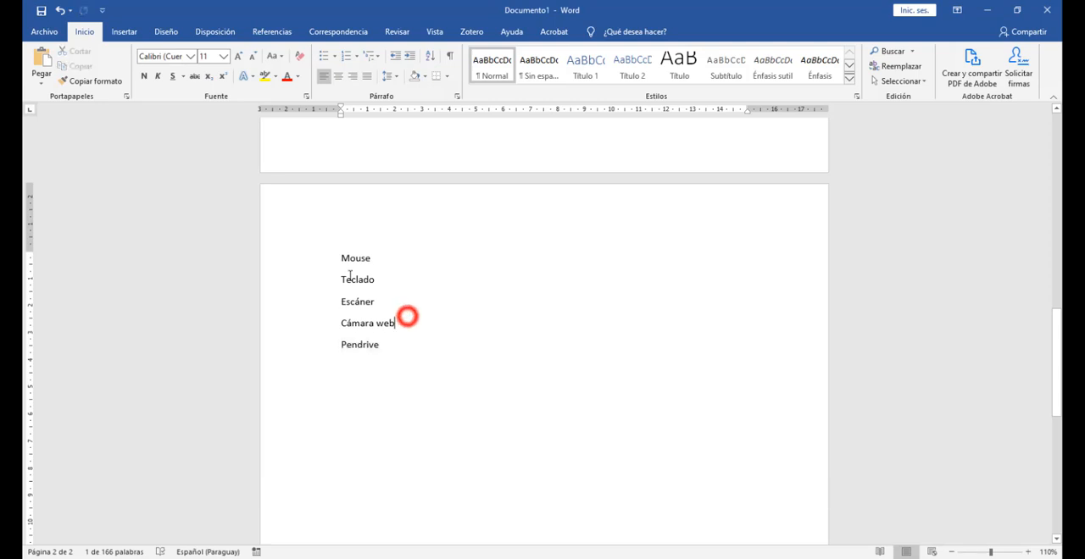
pyautogui.moveTo(342, 258); pyautogui.dragTo(414, 318)
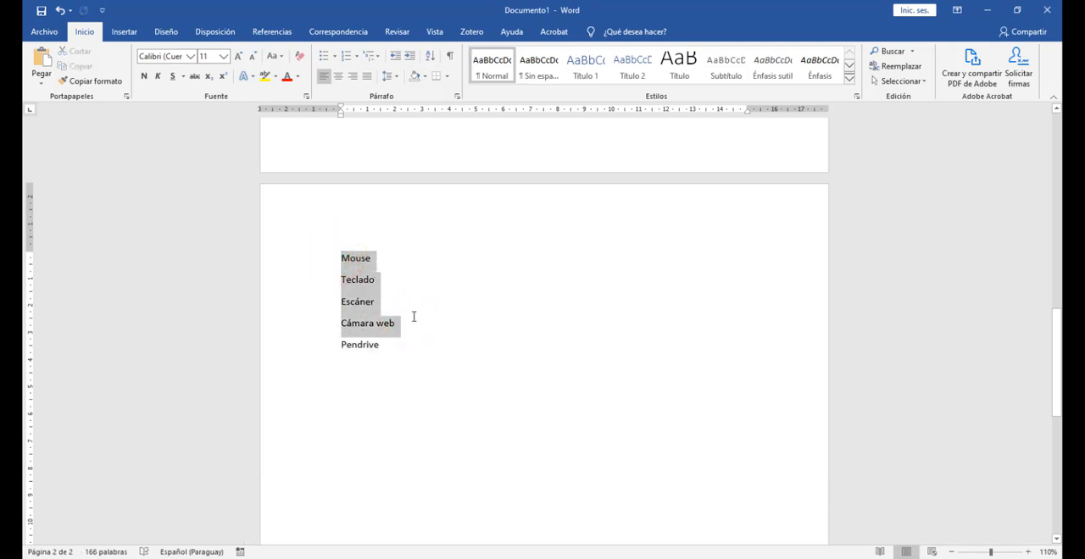
pyautogui.scroll(2, 498, 387)
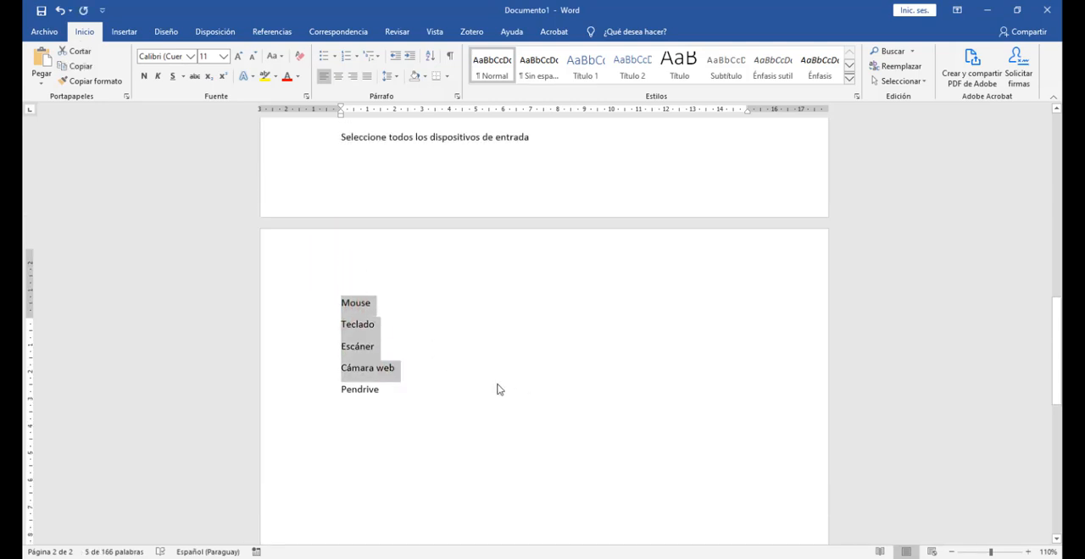
pyautogui.click(525, 331)
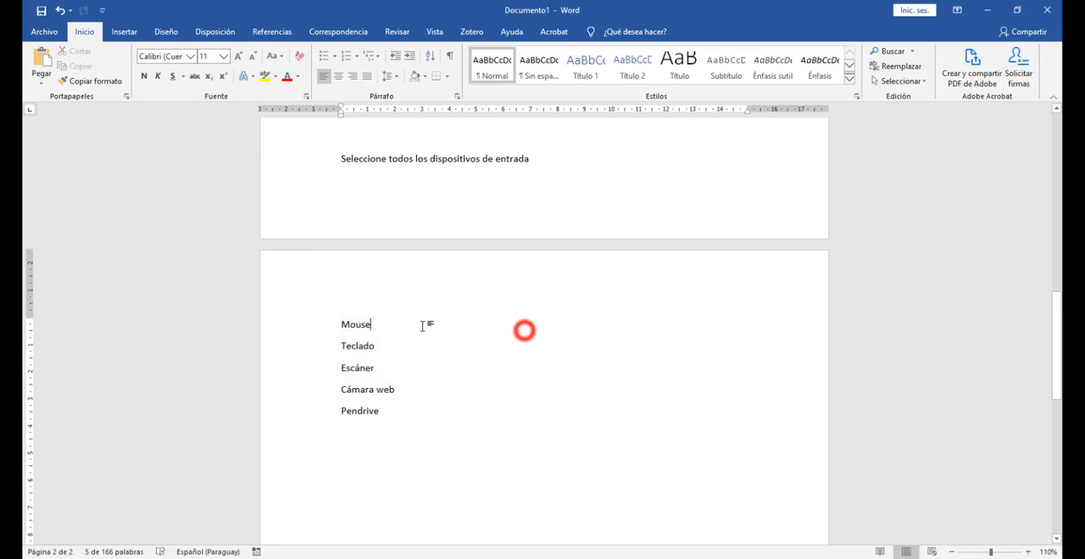
pyautogui.doubleClick(355, 325)
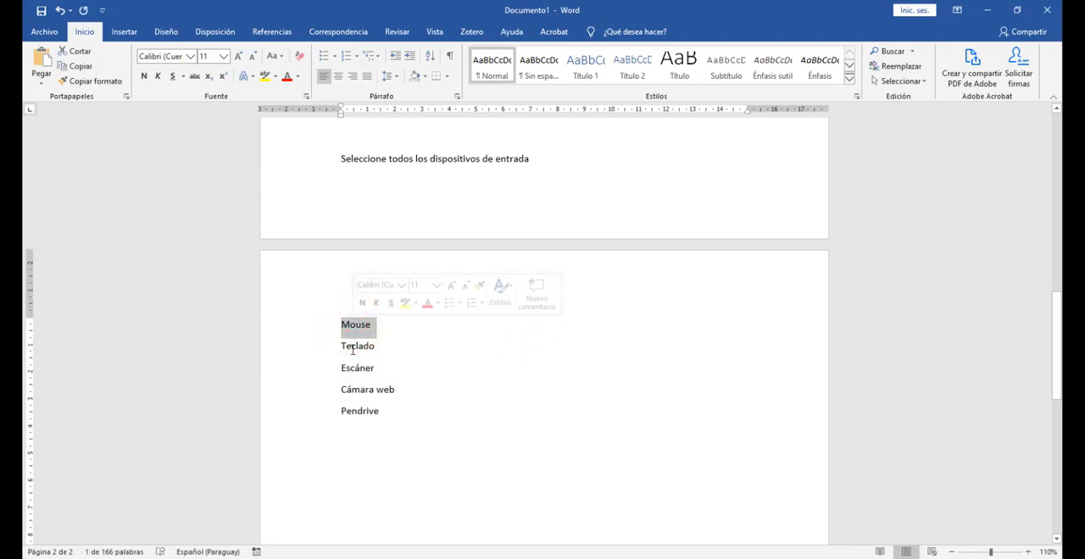
pyautogui.doubleClick(358, 382)
pyautogui.click(448, 422)
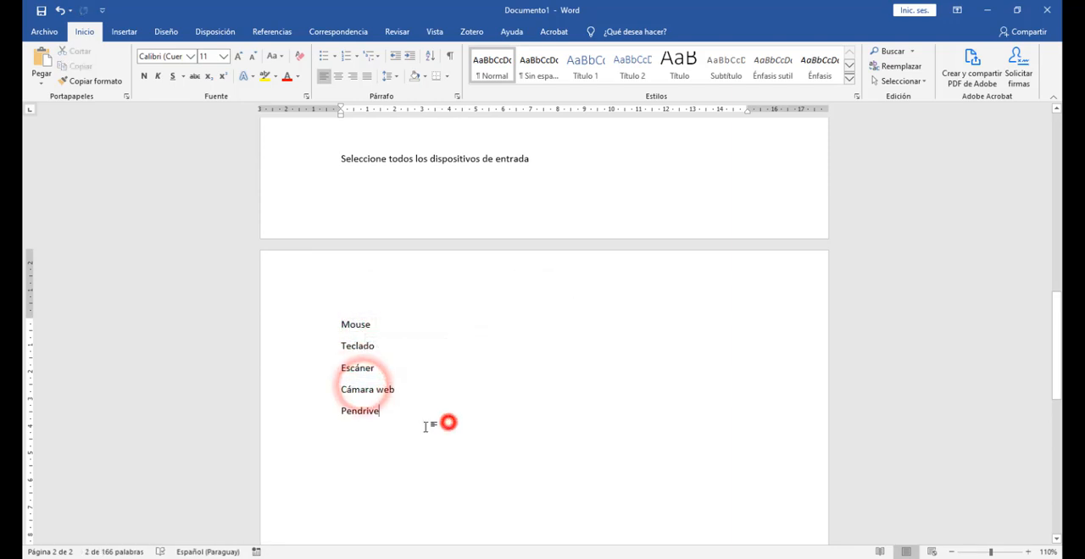
pyautogui.moveTo(395, 390); pyautogui.dragTo(433, 380)
pyautogui.click(487, 419)
pyautogui.click(363, 411)
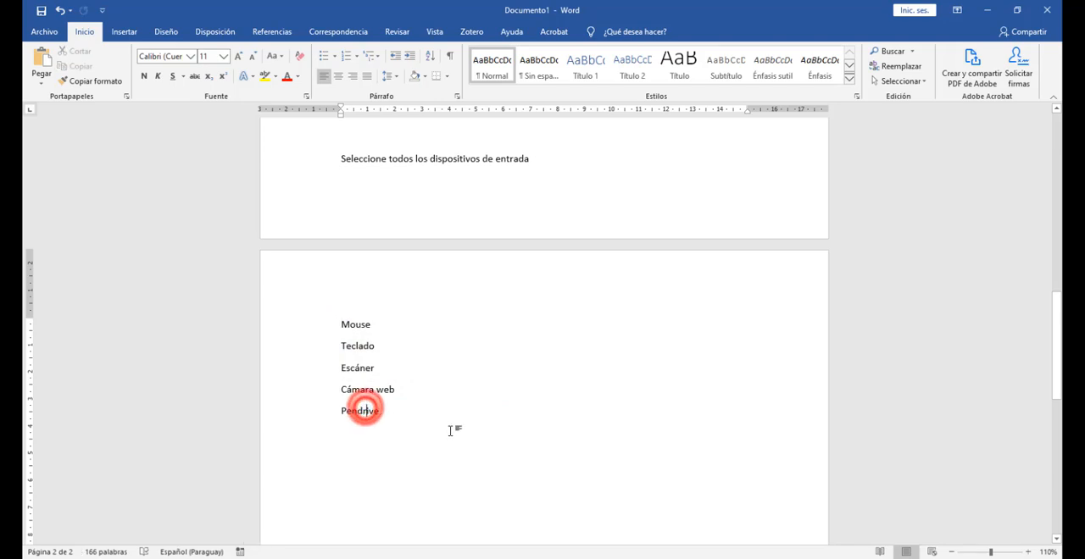
pyautogui.doubleClick(359, 410)
pyautogui.click(446, 456)
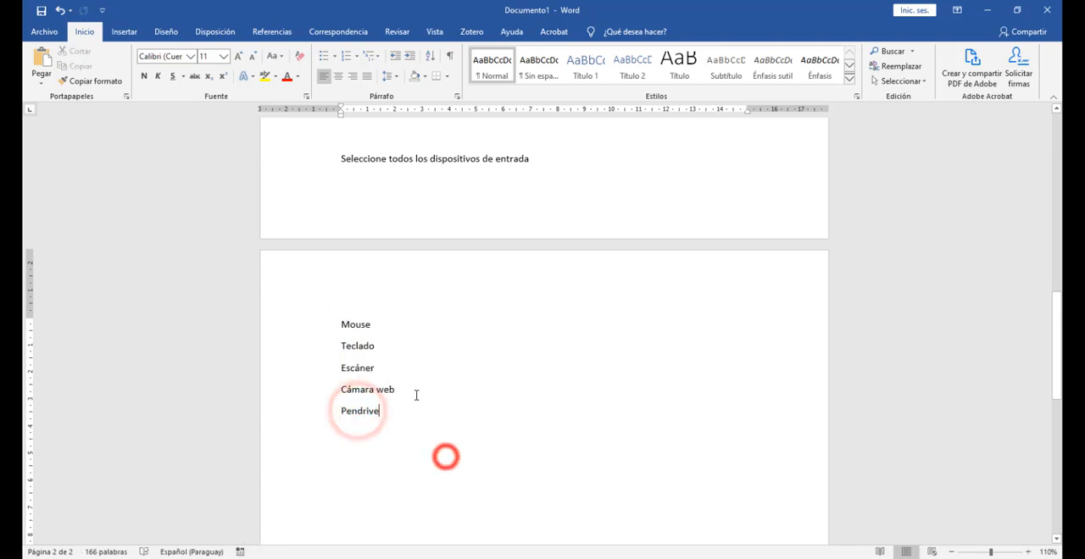
pyautogui.moveTo(411, 390); pyautogui.dragTo(353, 328)
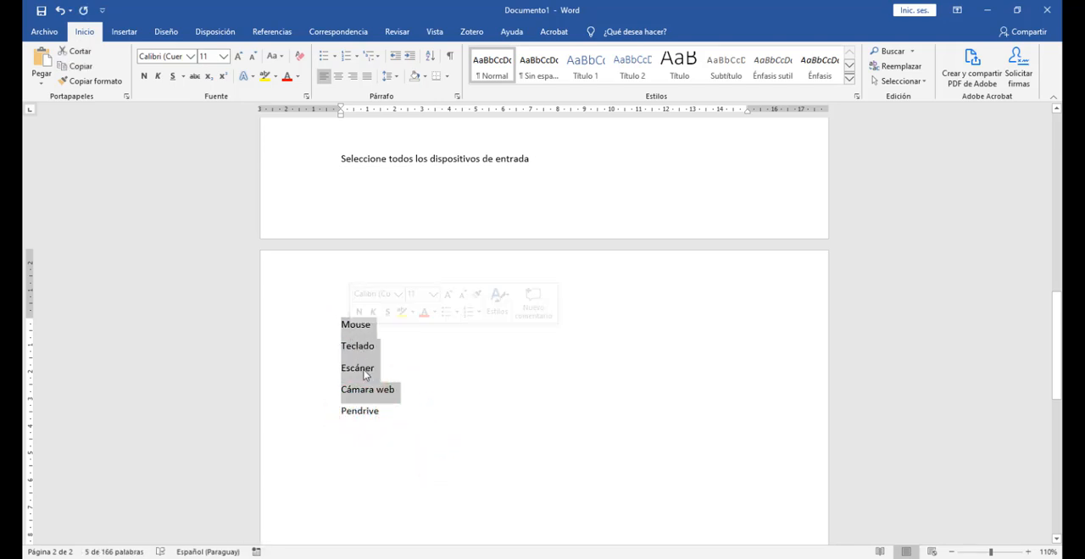
pyautogui.click(578, 395)
# Step: Return to the Moodle question and set the Calificación of Elección 1 (Mouse) and Elección 2 (Teclado) to 25%
pyautogui.hotkey('alt', 'Tab')
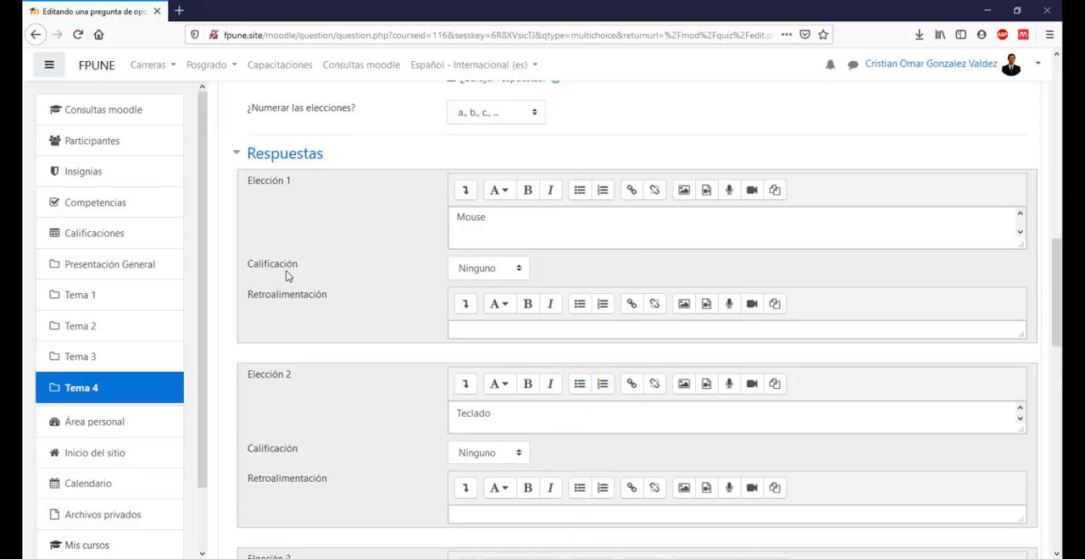
pyautogui.click(519, 269)
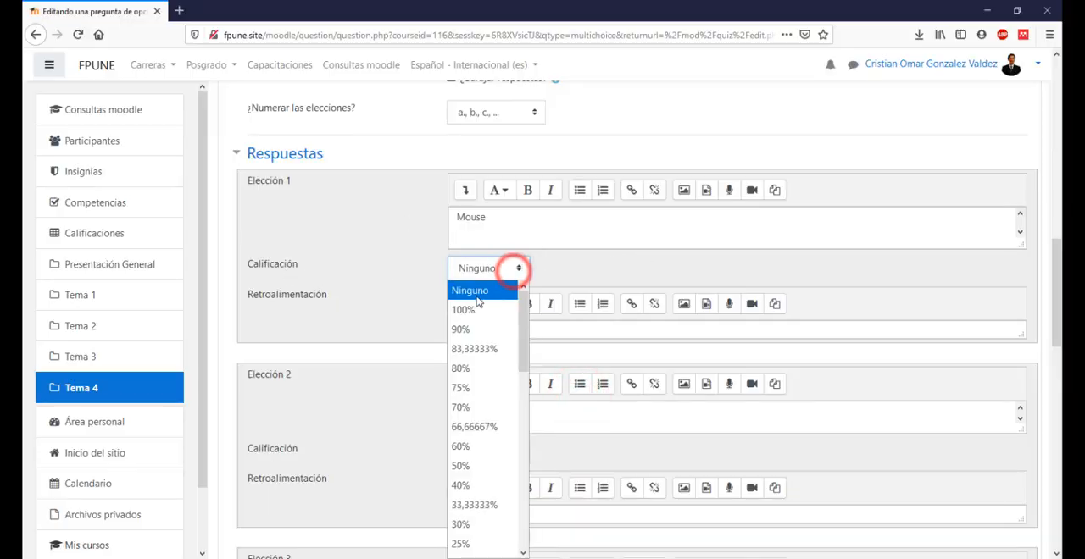
pyautogui.click(474, 543)
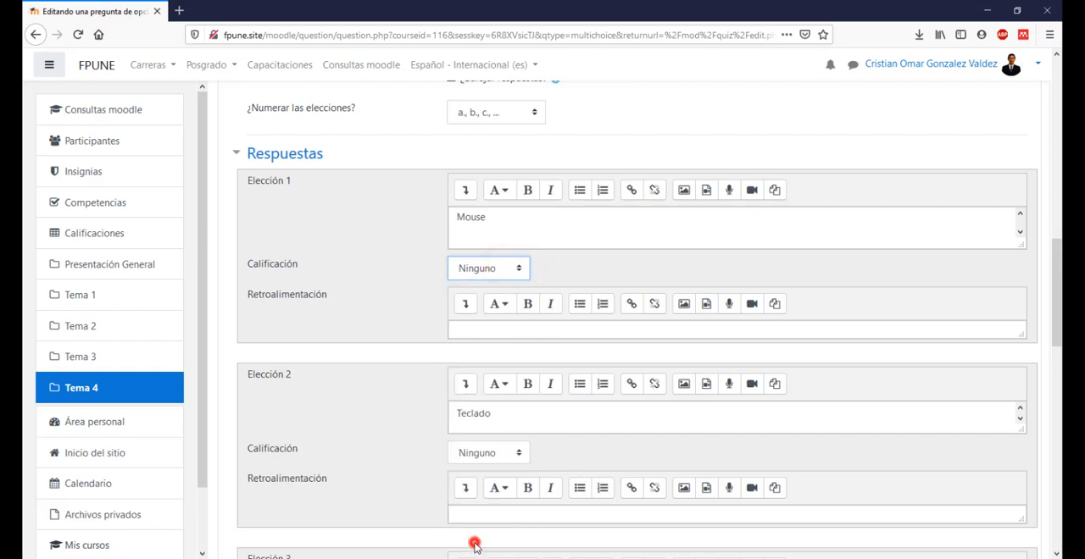
pyautogui.scroll(-3, 491, 254)
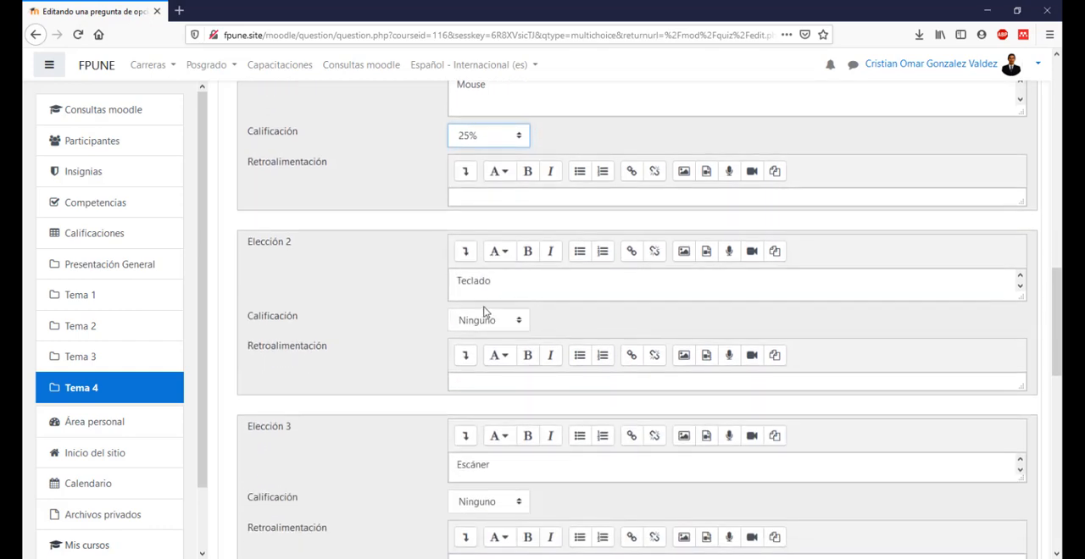
pyautogui.click(491, 319)
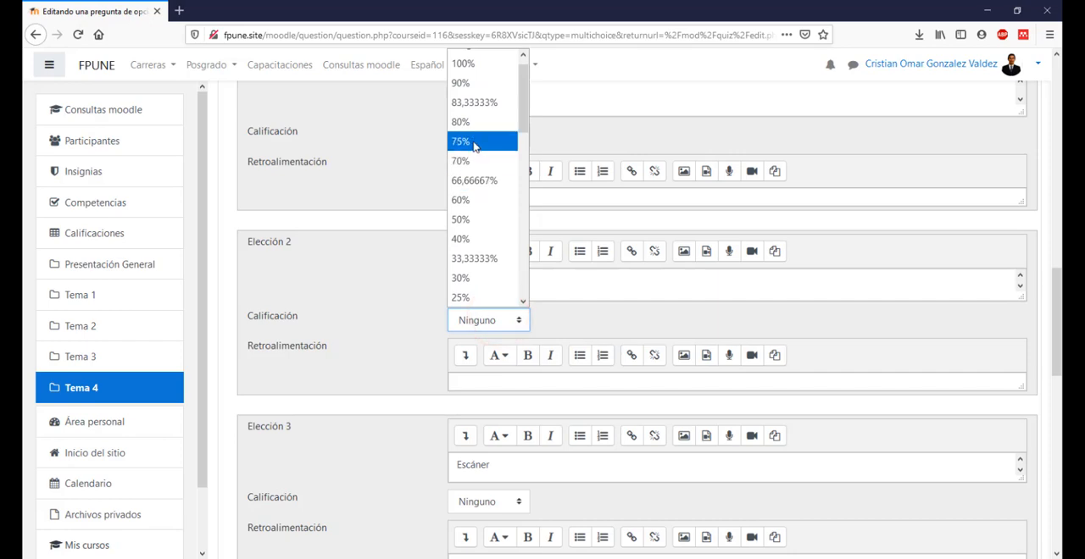
pyautogui.click(470, 304)
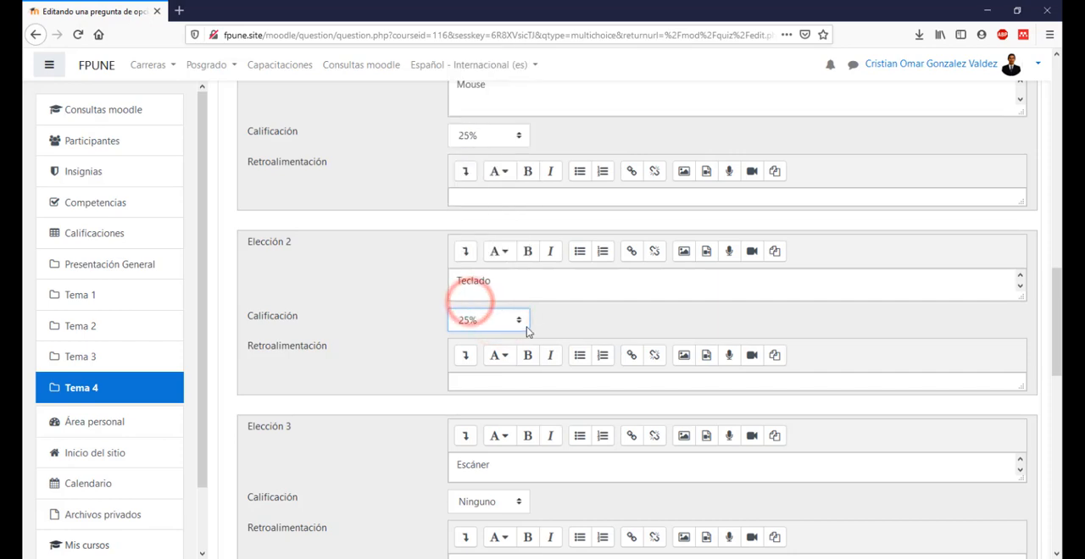
# Step: Set the Calificación of Elección 3 (Escáner) and Elección 4 (Cámara web) to 25%
pyautogui.scroll(-3, 526, 331)
pyautogui.scroll(-1, 369, 370)
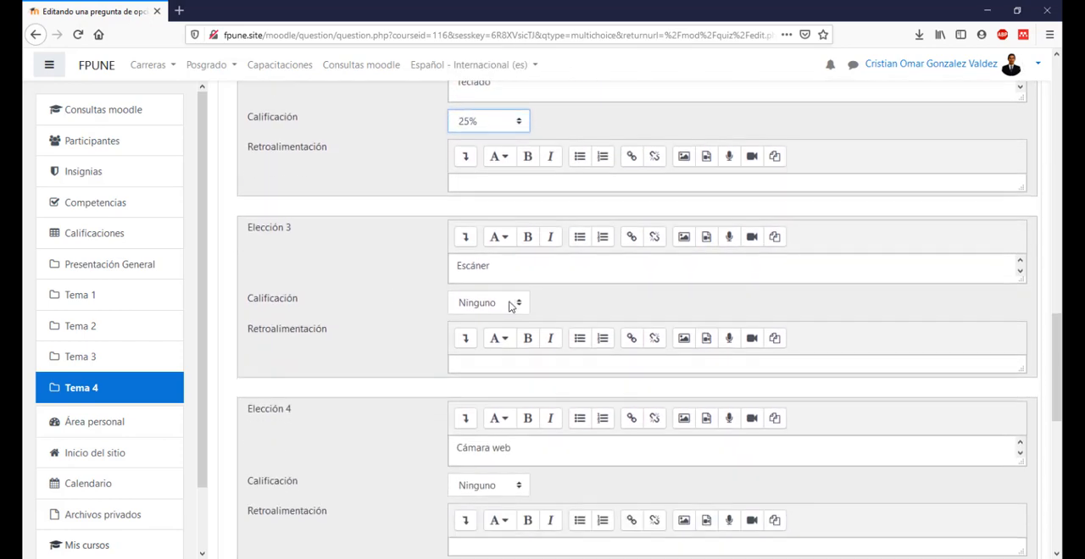
pyautogui.click(513, 303)
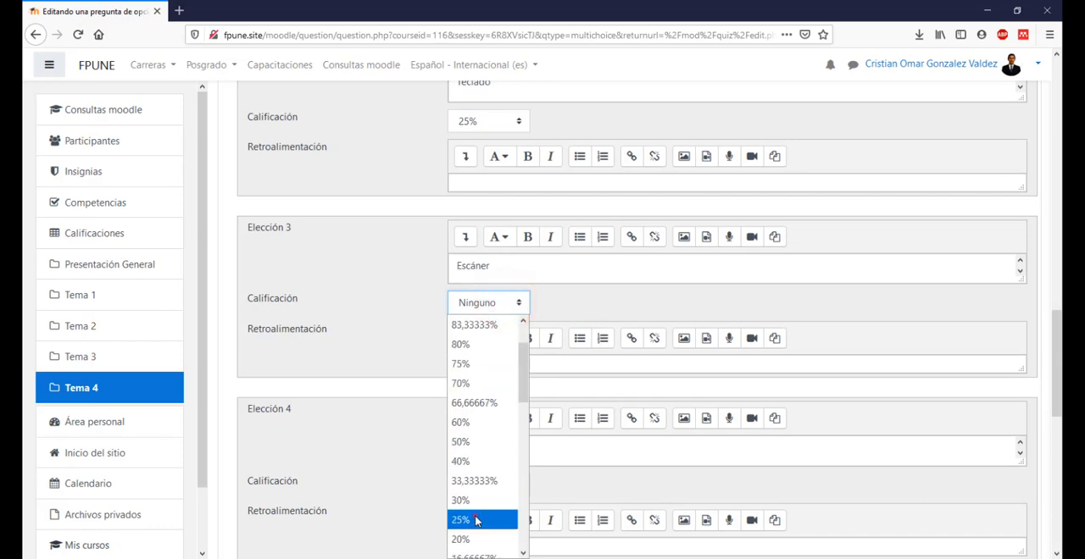
pyautogui.click(479, 519)
pyautogui.scroll(-3, 410, 464)
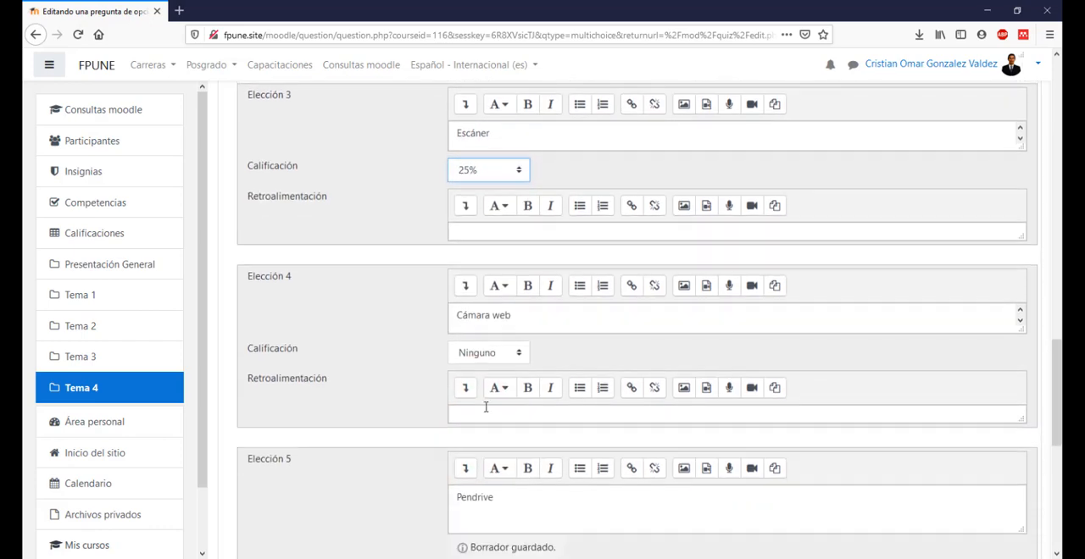
pyautogui.click(506, 353)
pyautogui.click(464, 314)
pyautogui.click(370, 336)
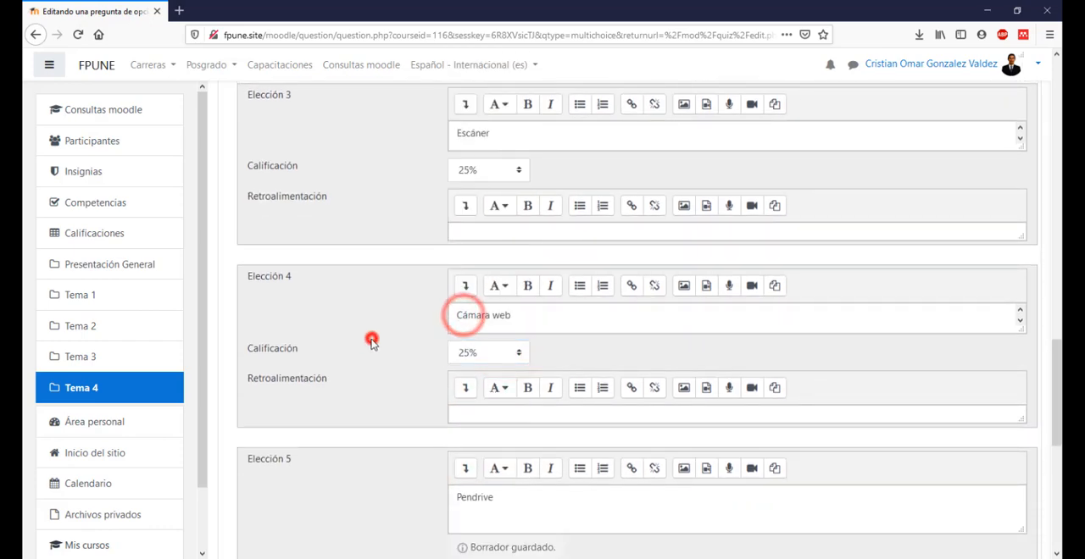
# Step: Review the grades of all choices, the percentages offered for Elección 1 and the setting for one or several answers
pyautogui.scroll(3, 370, 336)
pyautogui.scroll(1, 497, 398)
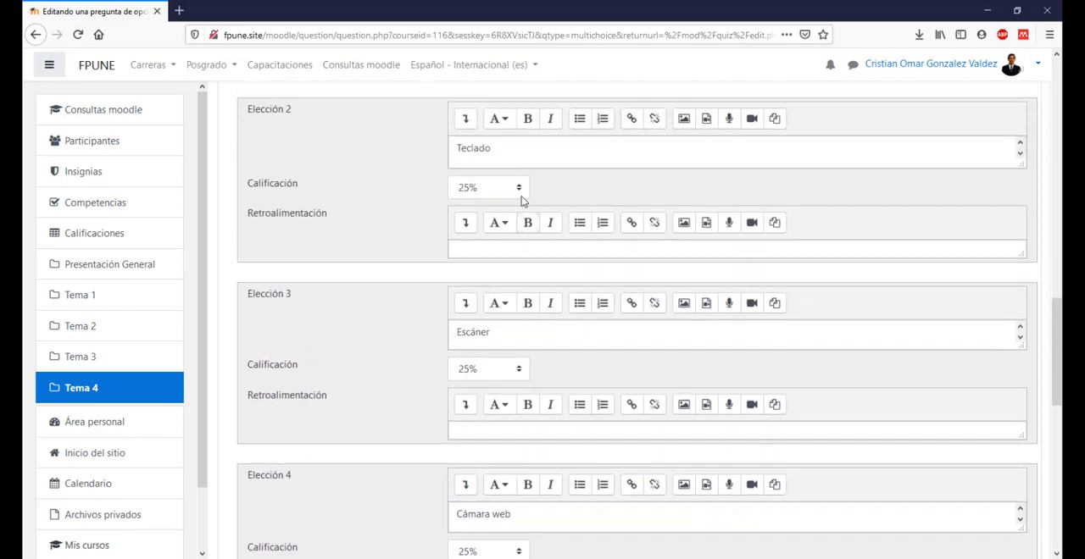
pyautogui.scroll(3, 502, 309)
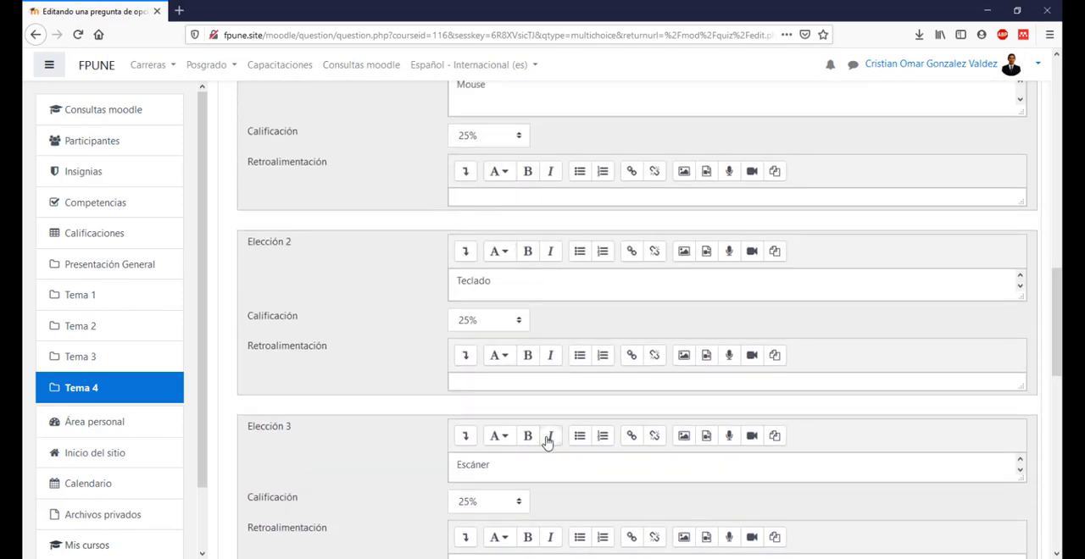
pyautogui.scroll(-4, 547, 440)
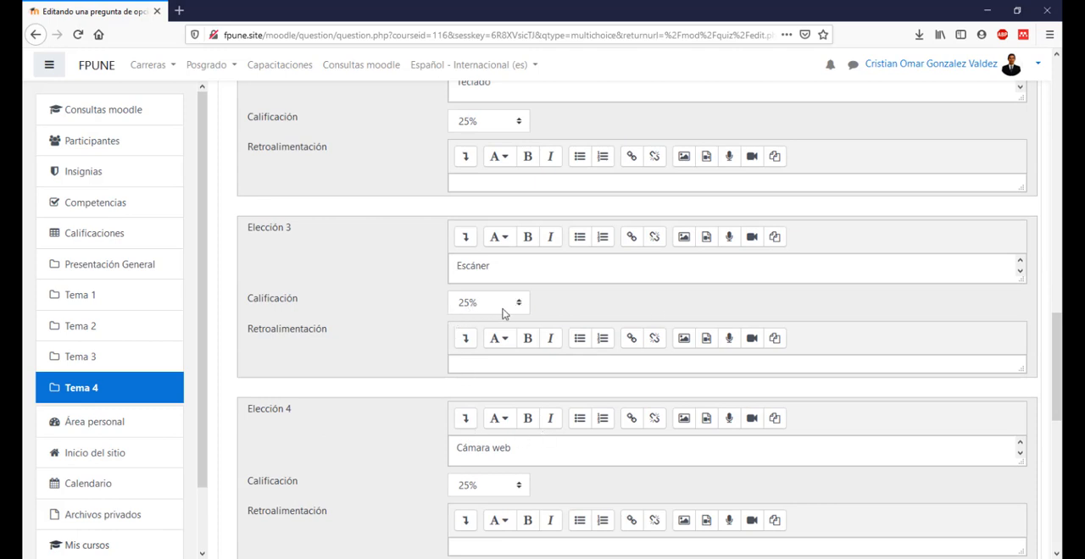
pyautogui.scroll(-3, 551, 390)
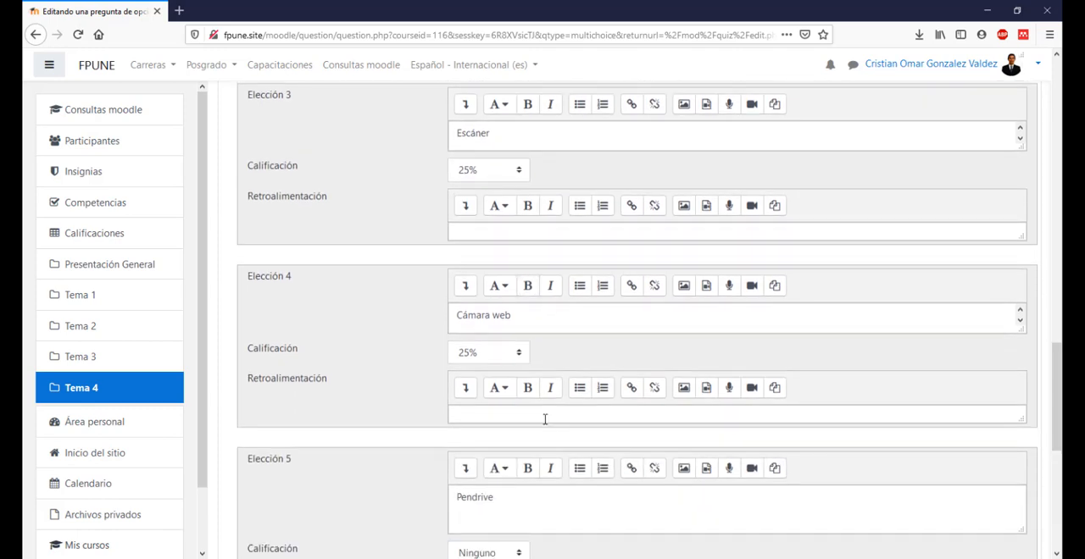
pyautogui.scroll(10, 482, 206)
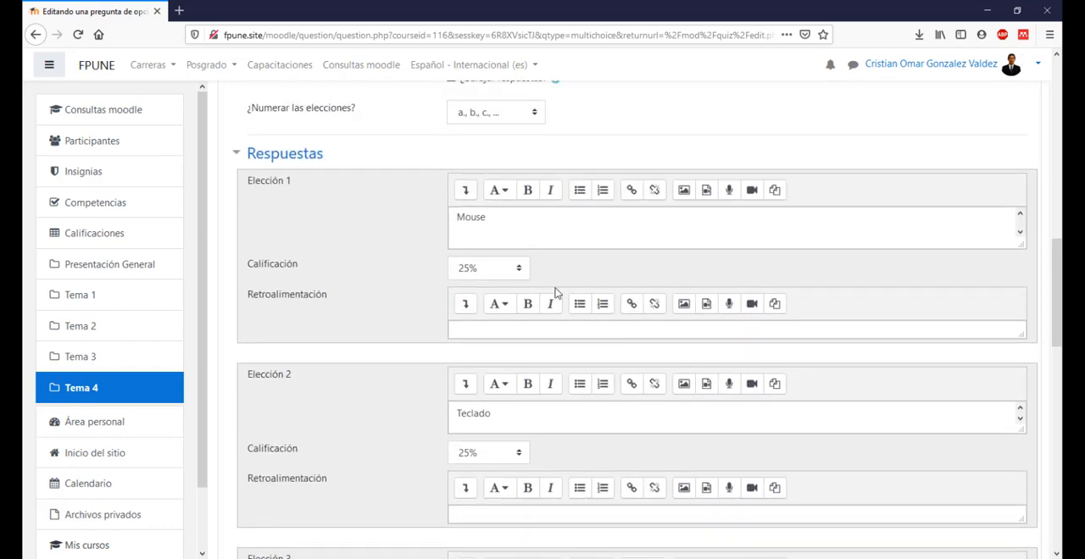
pyautogui.click(503, 269)
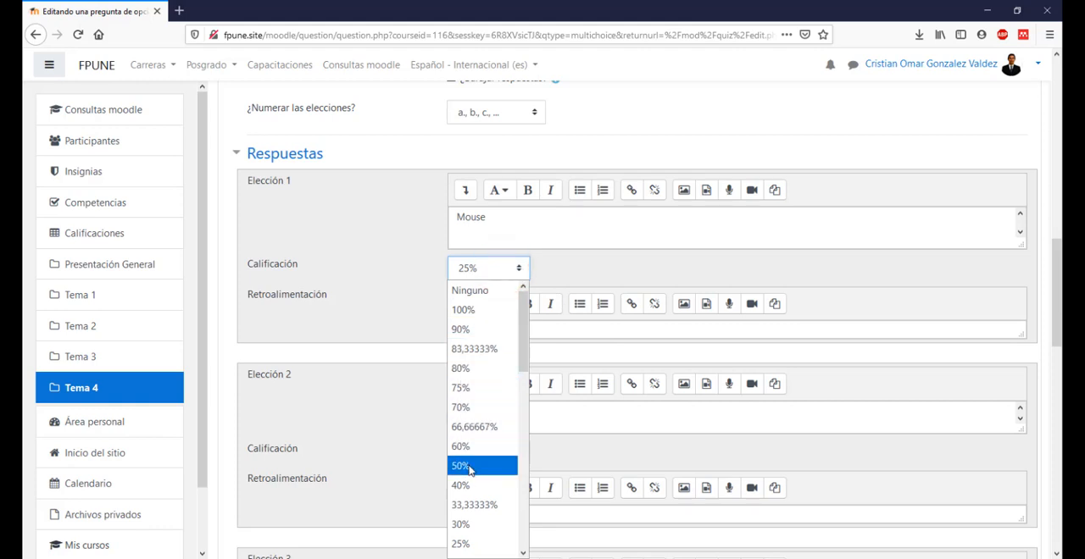
pyautogui.click(402, 297)
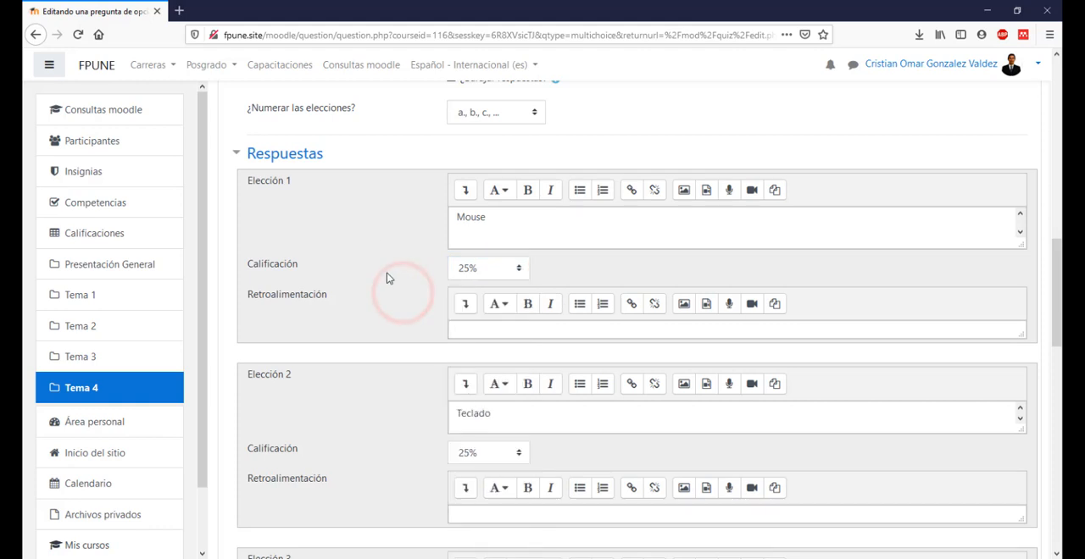
pyautogui.scroll(3, 387, 272)
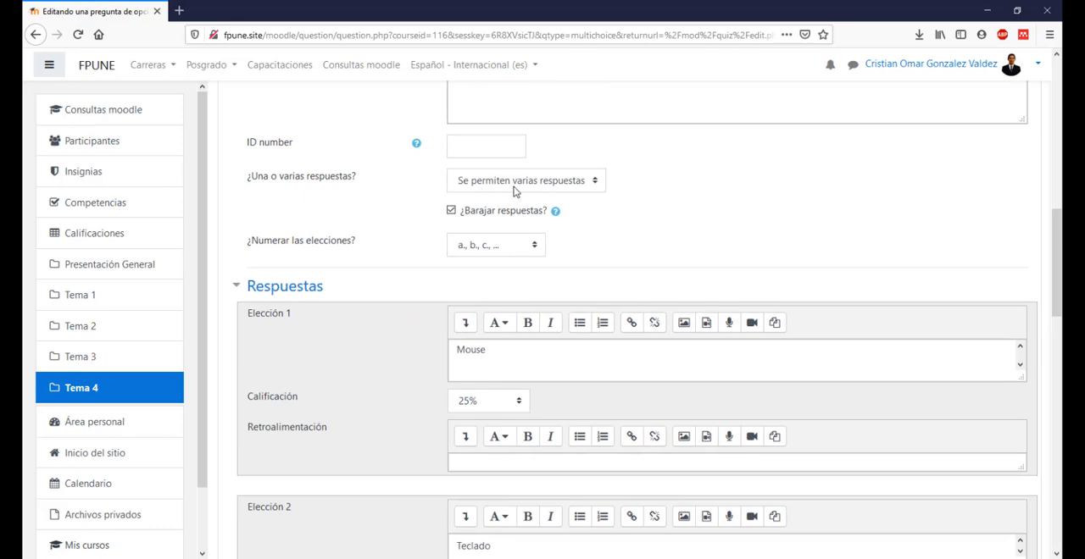
# Step: Check the penalty options under Múltiples intentos, collapse the section again and save the P3 O/M question
pyautogui.scroll(-9, 723, 269)
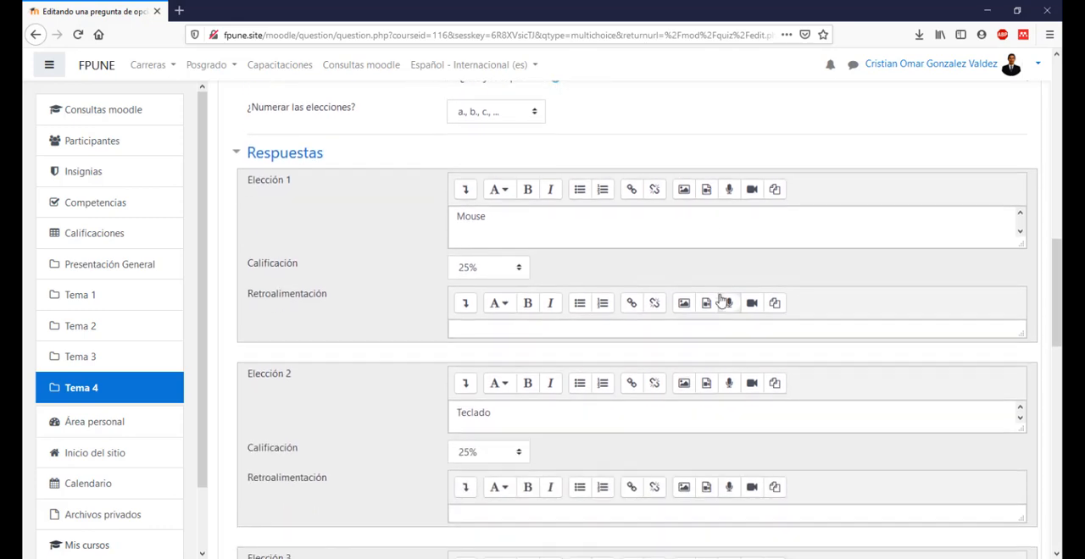
pyautogui.scroll(-14, 720, 302)
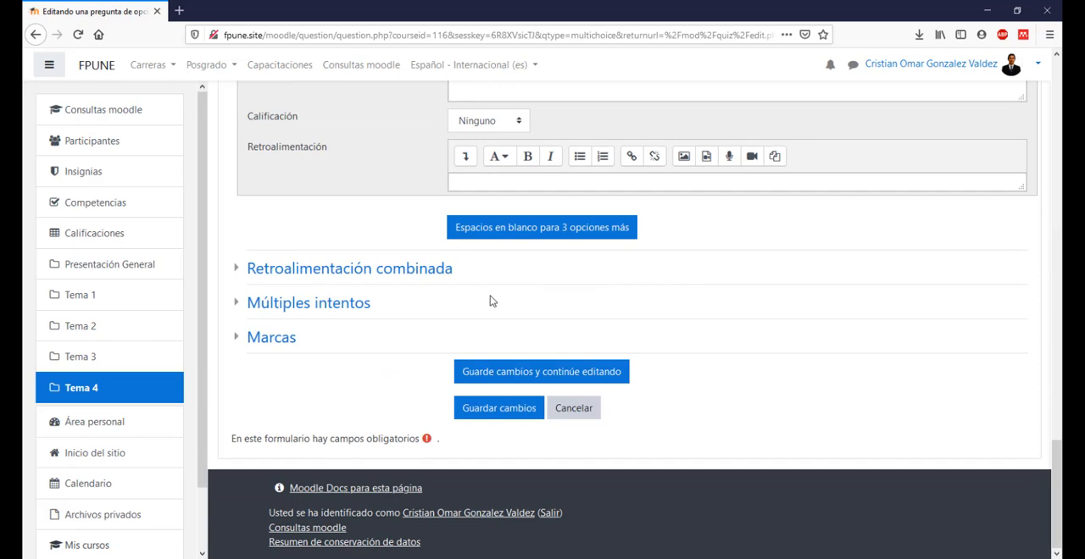
pyautogui.click(326, 303)
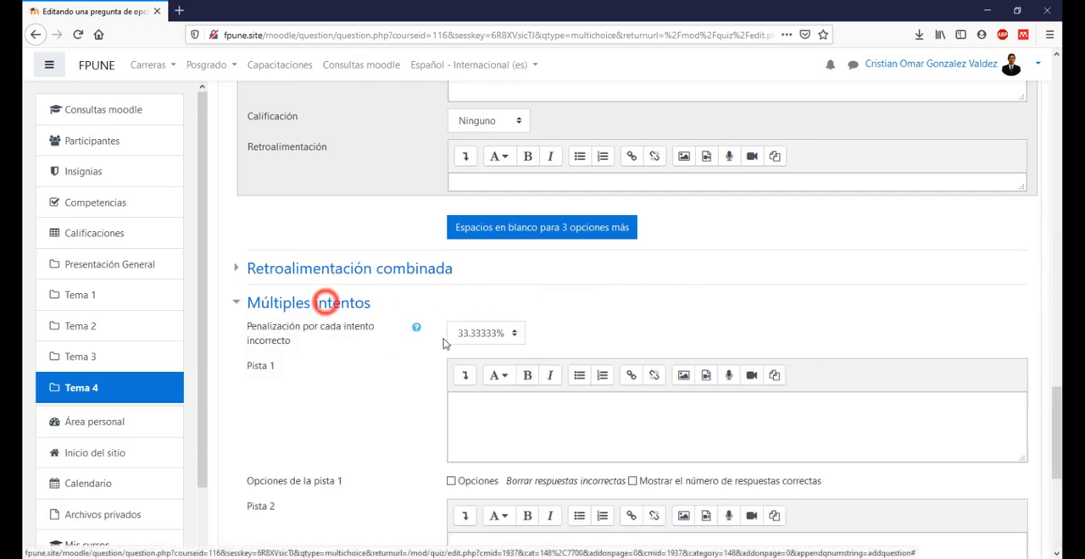
pyautogui.click(506, 333)
pyautogui.click(462, 472)
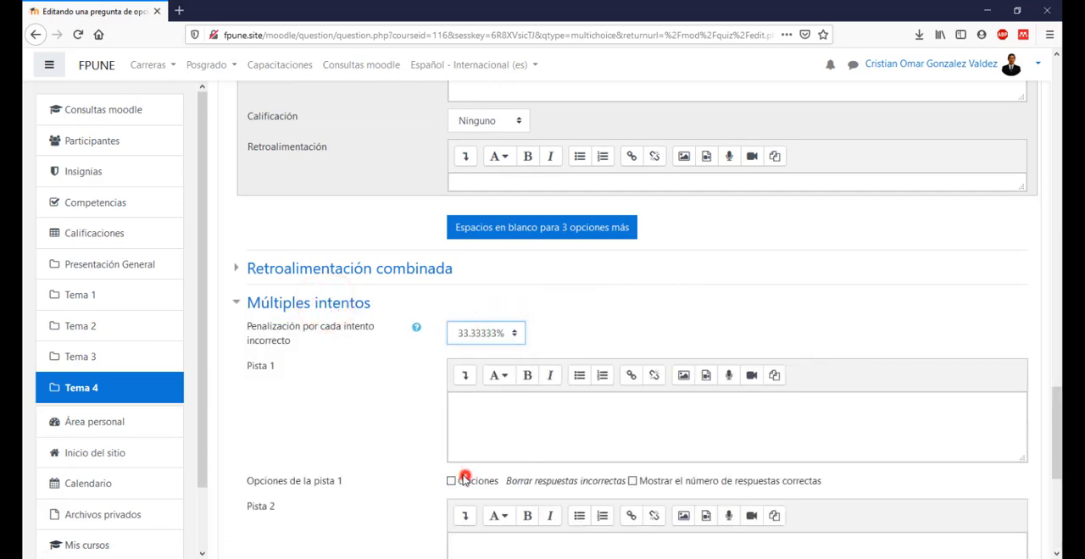
pyautogui.click(354, 307)
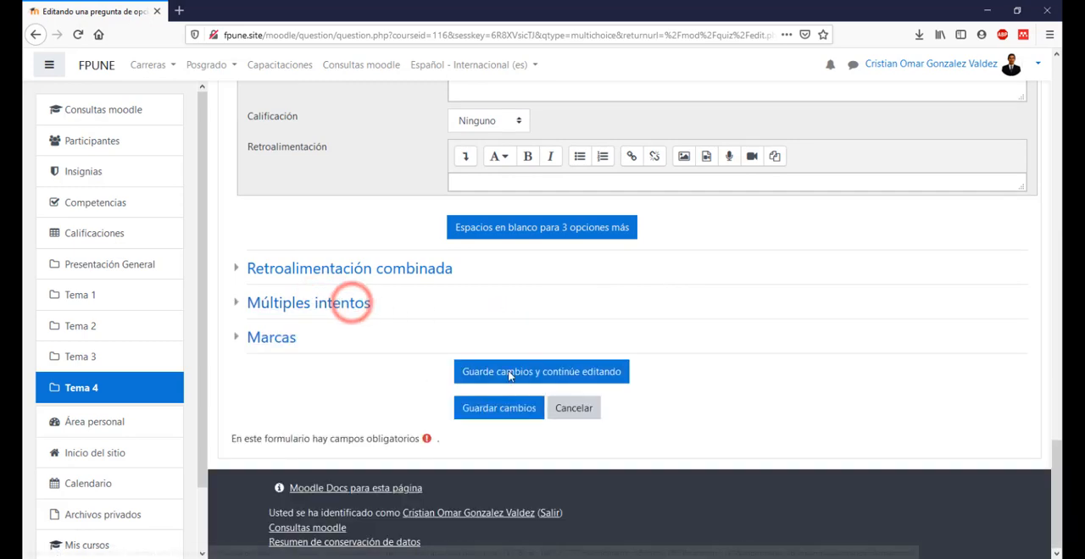
pyautogui.click(499, 408)
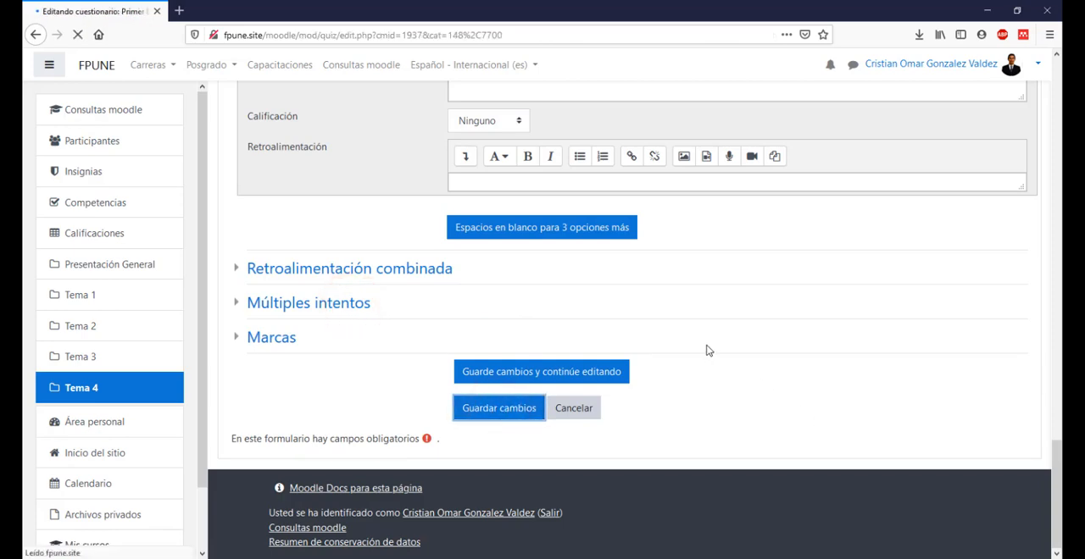
# Step: Preview the P3 O/M question, fill it in with the correct answers and close the preview
pyautogui.scroll(-3, 709, 351)
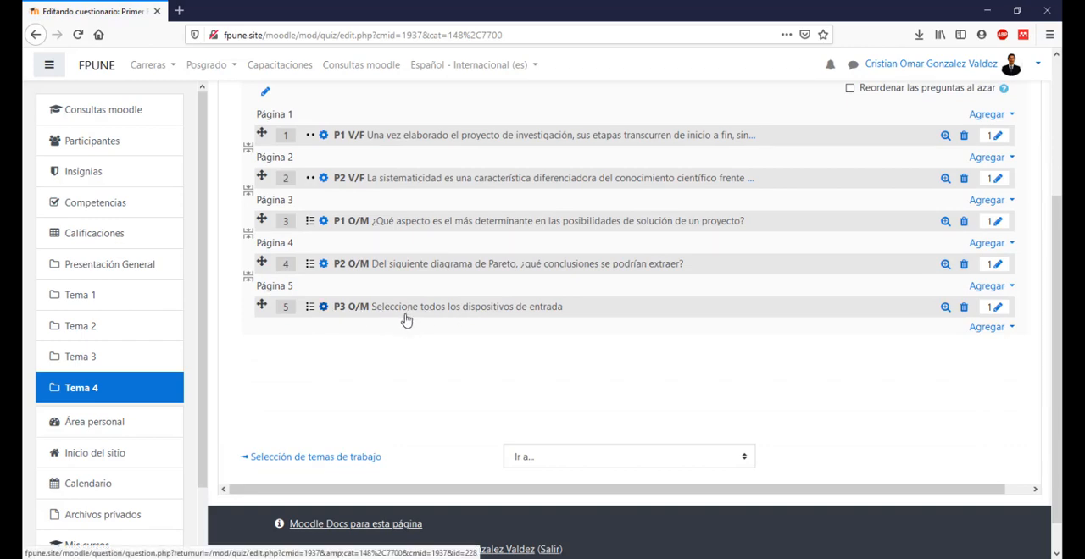
pyautogui.click(946, 308)
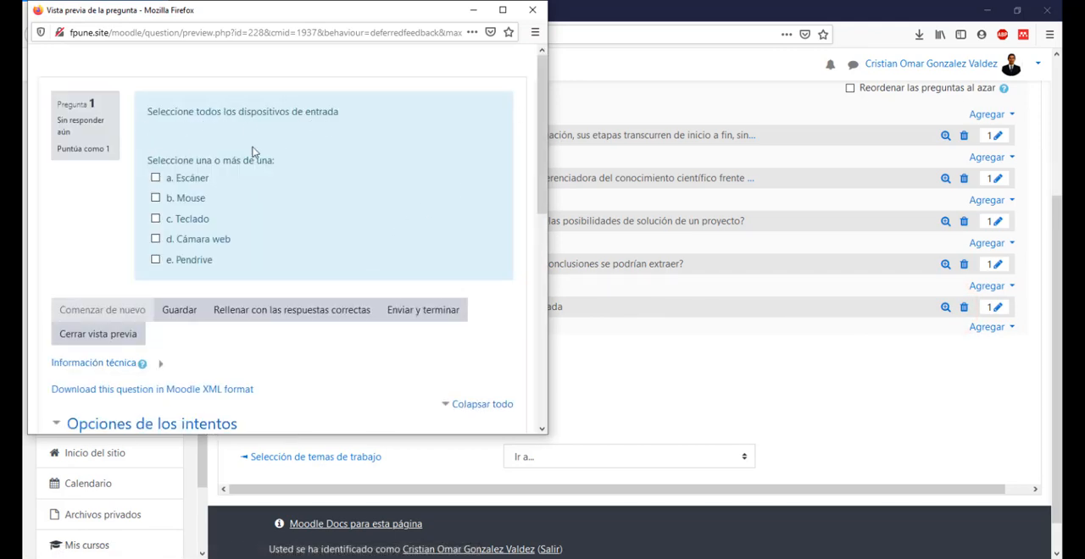
pyautogui.click(311, 315)
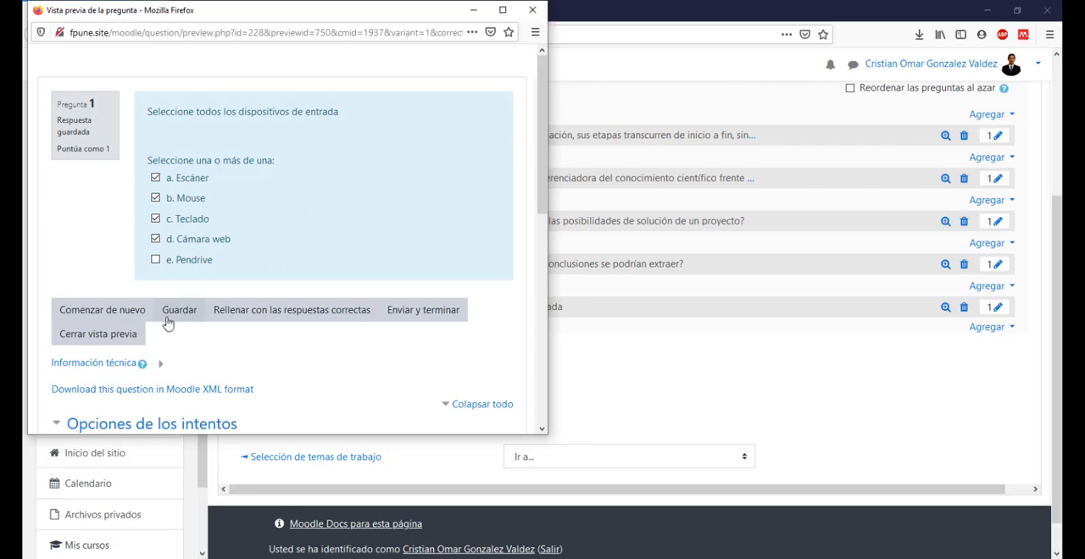
pyautogui.click(124, 336)
pyautogui.click(581, 380)
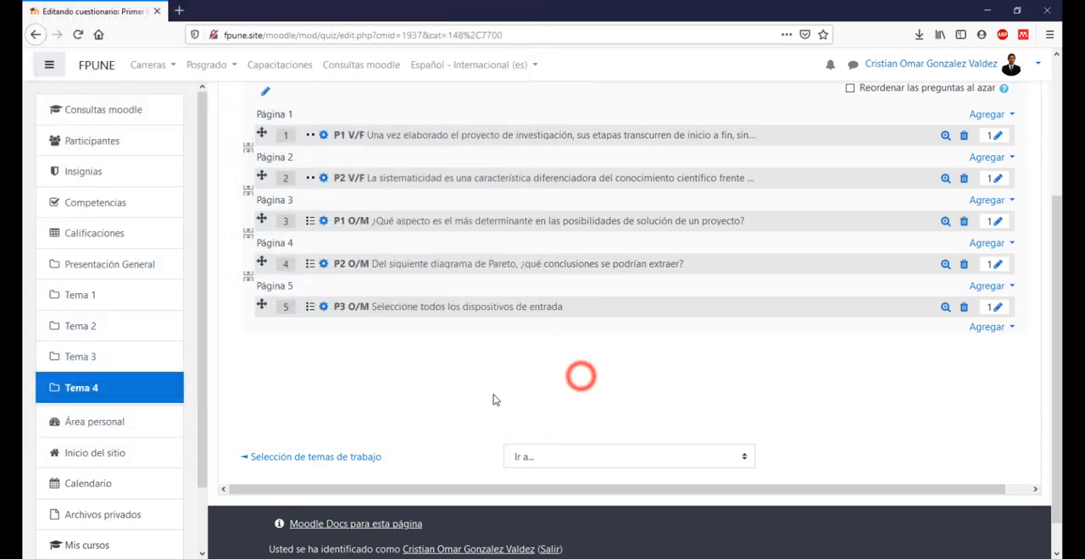
# Step: Set the Calificación máxima of the Primer Examen Parcial quiz to 5 and save it
pyautogui.scroll(2, 833, 368)
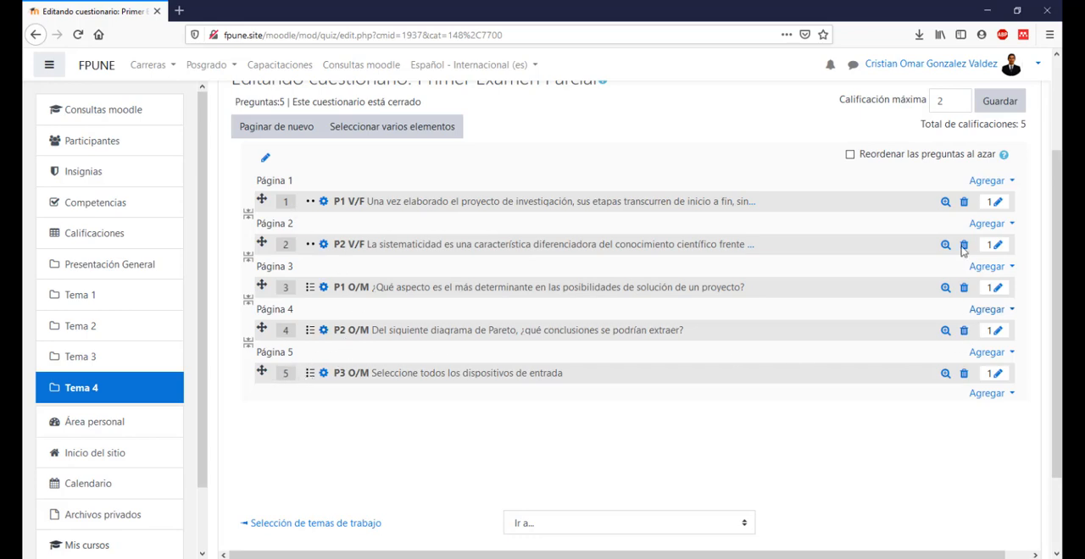
pyautogui.scroll(2, 960, 303)
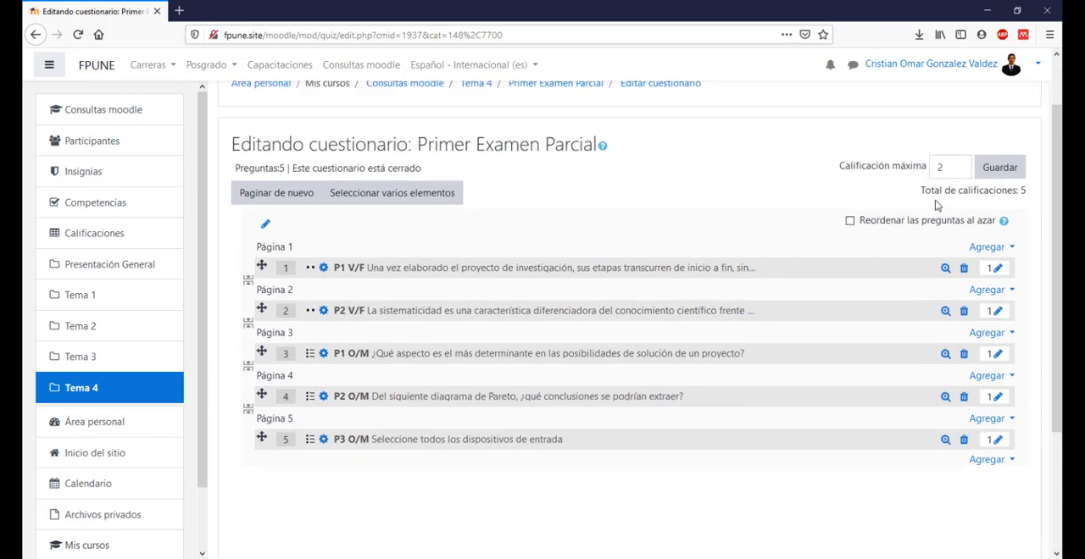
pyautogui.click(1023, 191)
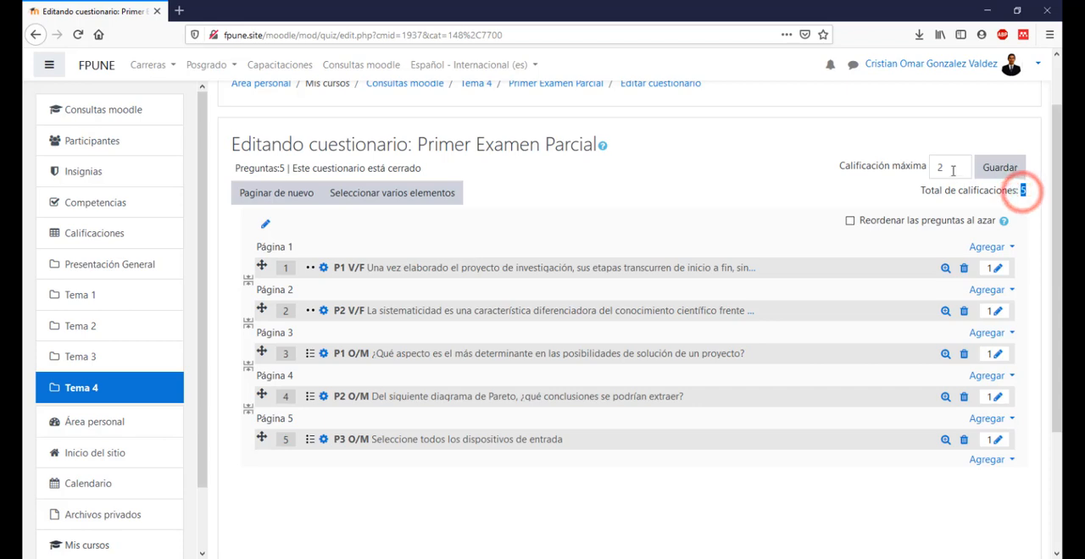
pyautogui.doubleClick(943, 167)
pyautogui.write('5')
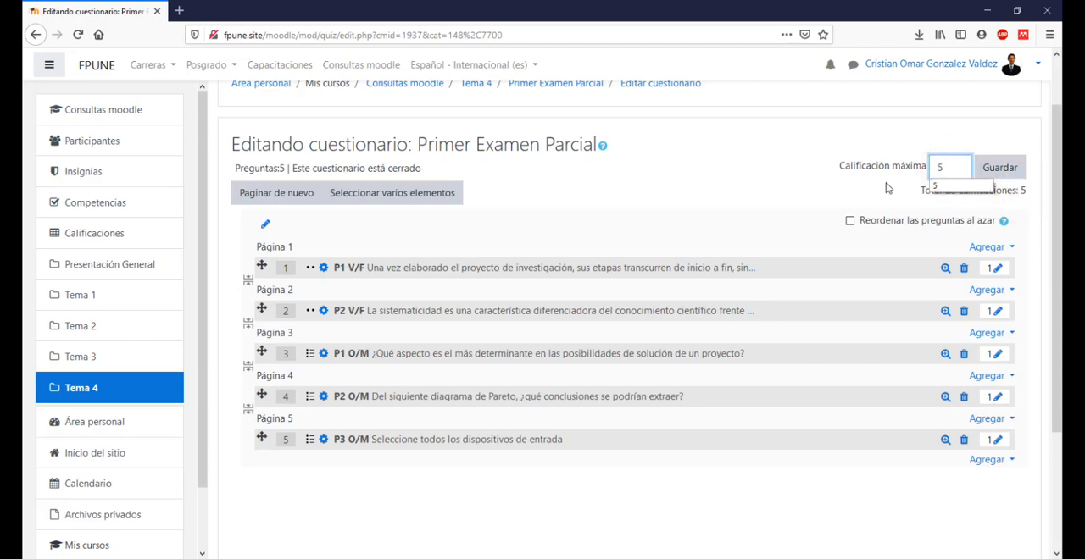
pyautogui.click(858, 186)
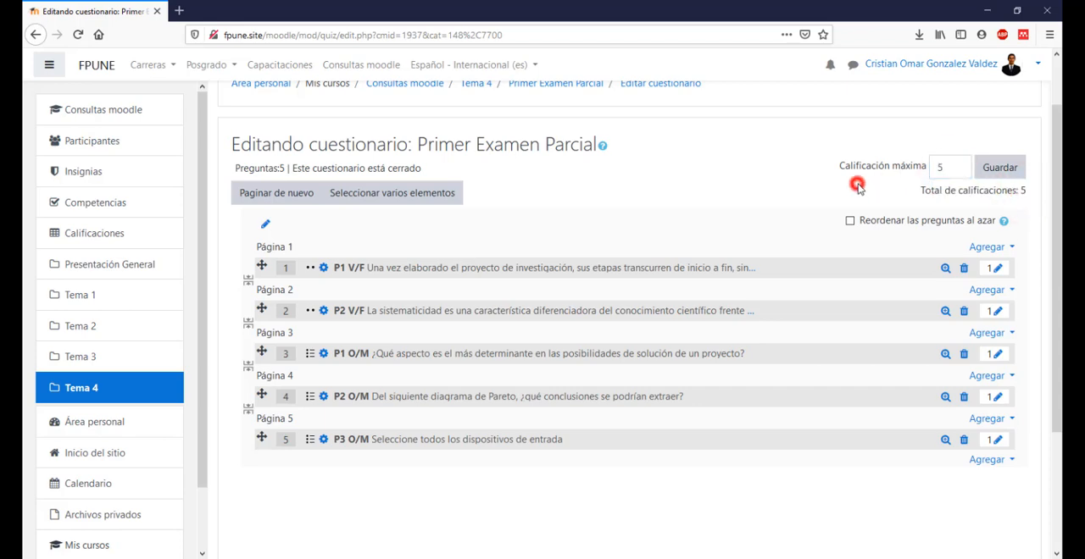
pyautogui.click(999, 168)
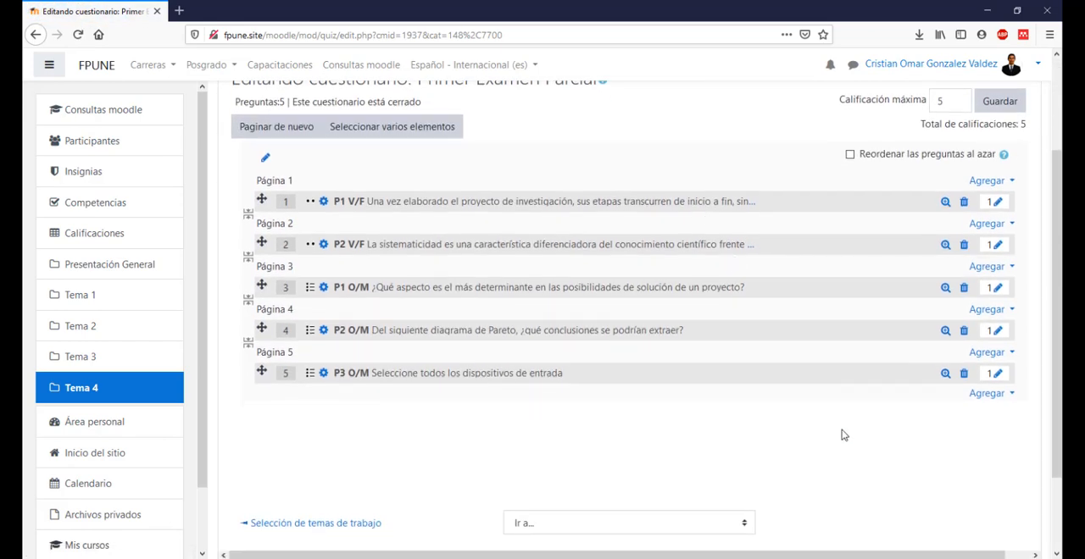
pyautogui.scroll(1, 844, 435)
pyautogui.scroll(1, 635, 244)
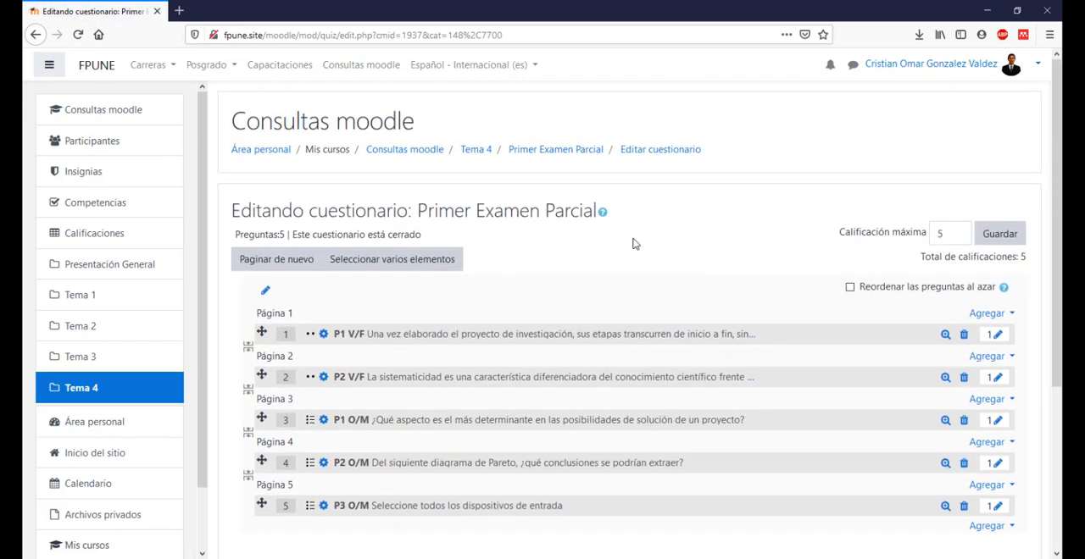
pyautogui.scroll(-1, 733, 268)
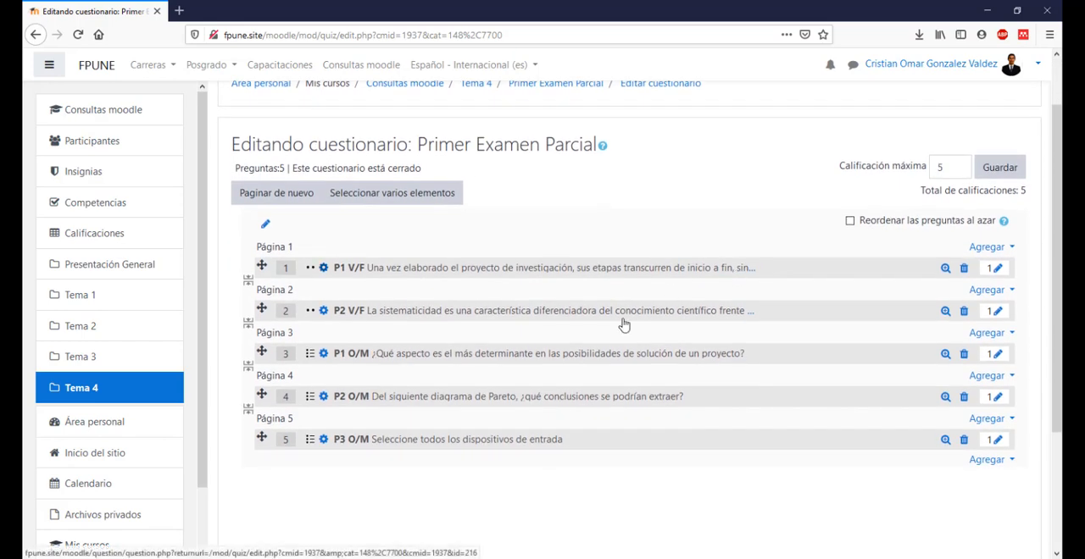